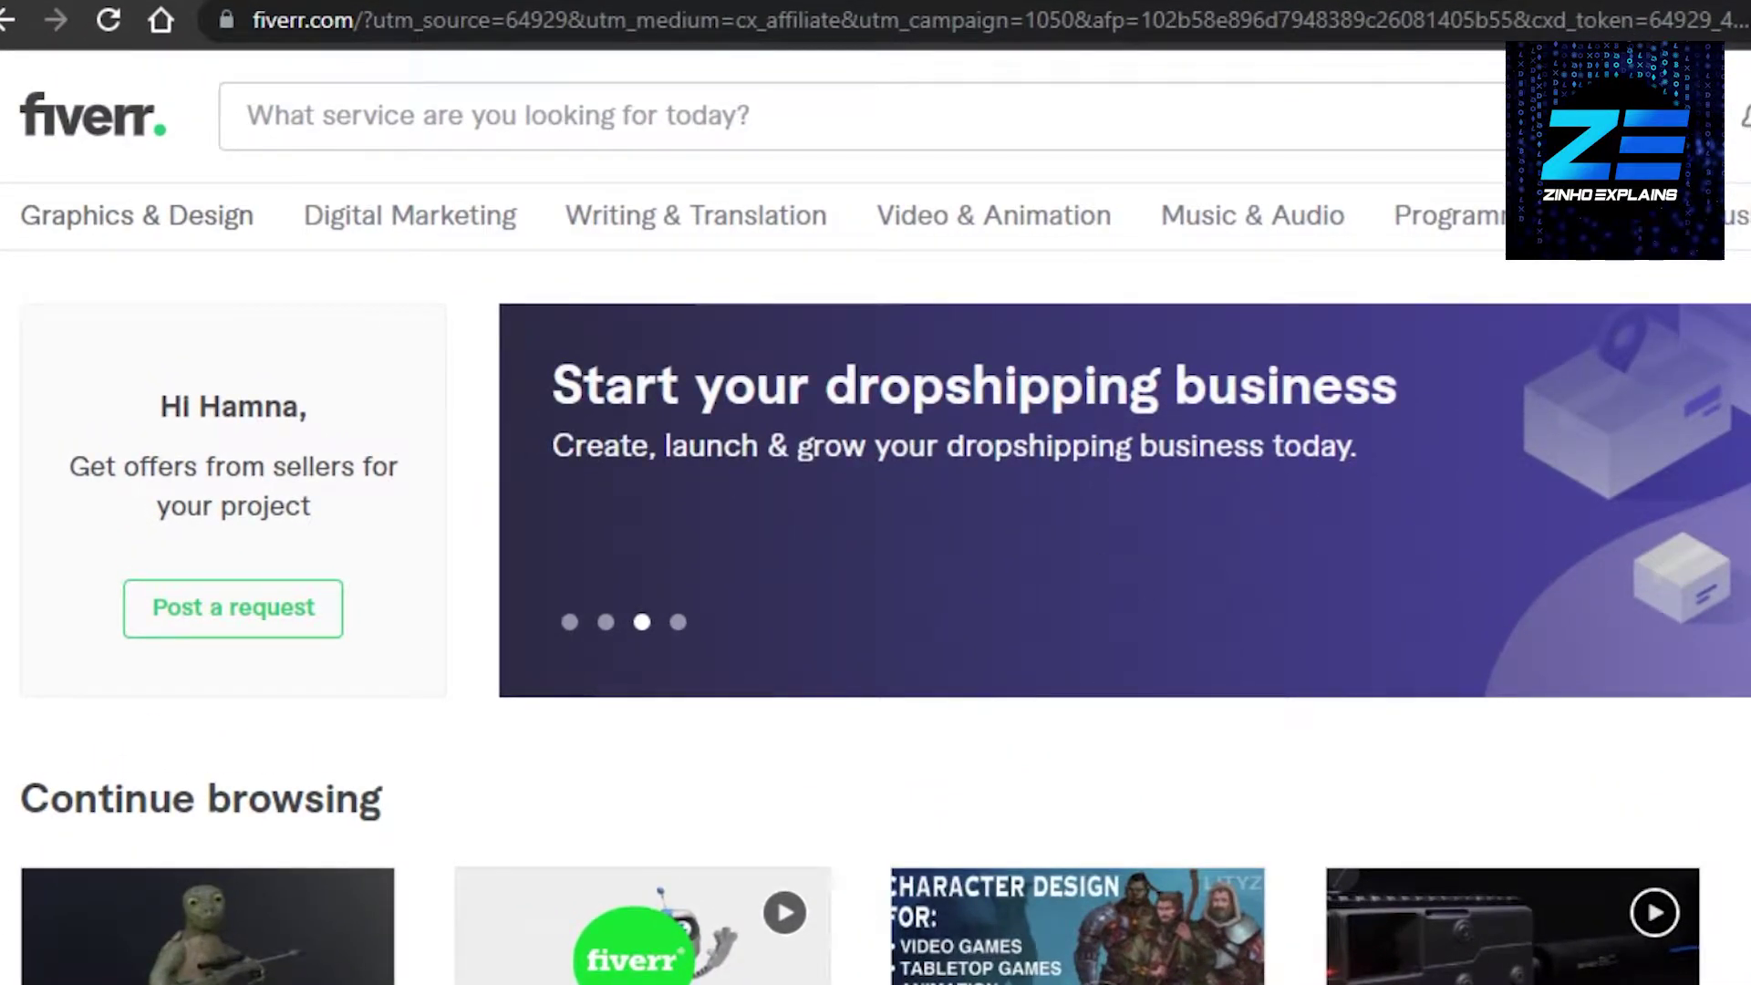
Open Fiverr's Articles & Blog Posts category under Writing & Translation
scroll(876, 547, "down", 9)
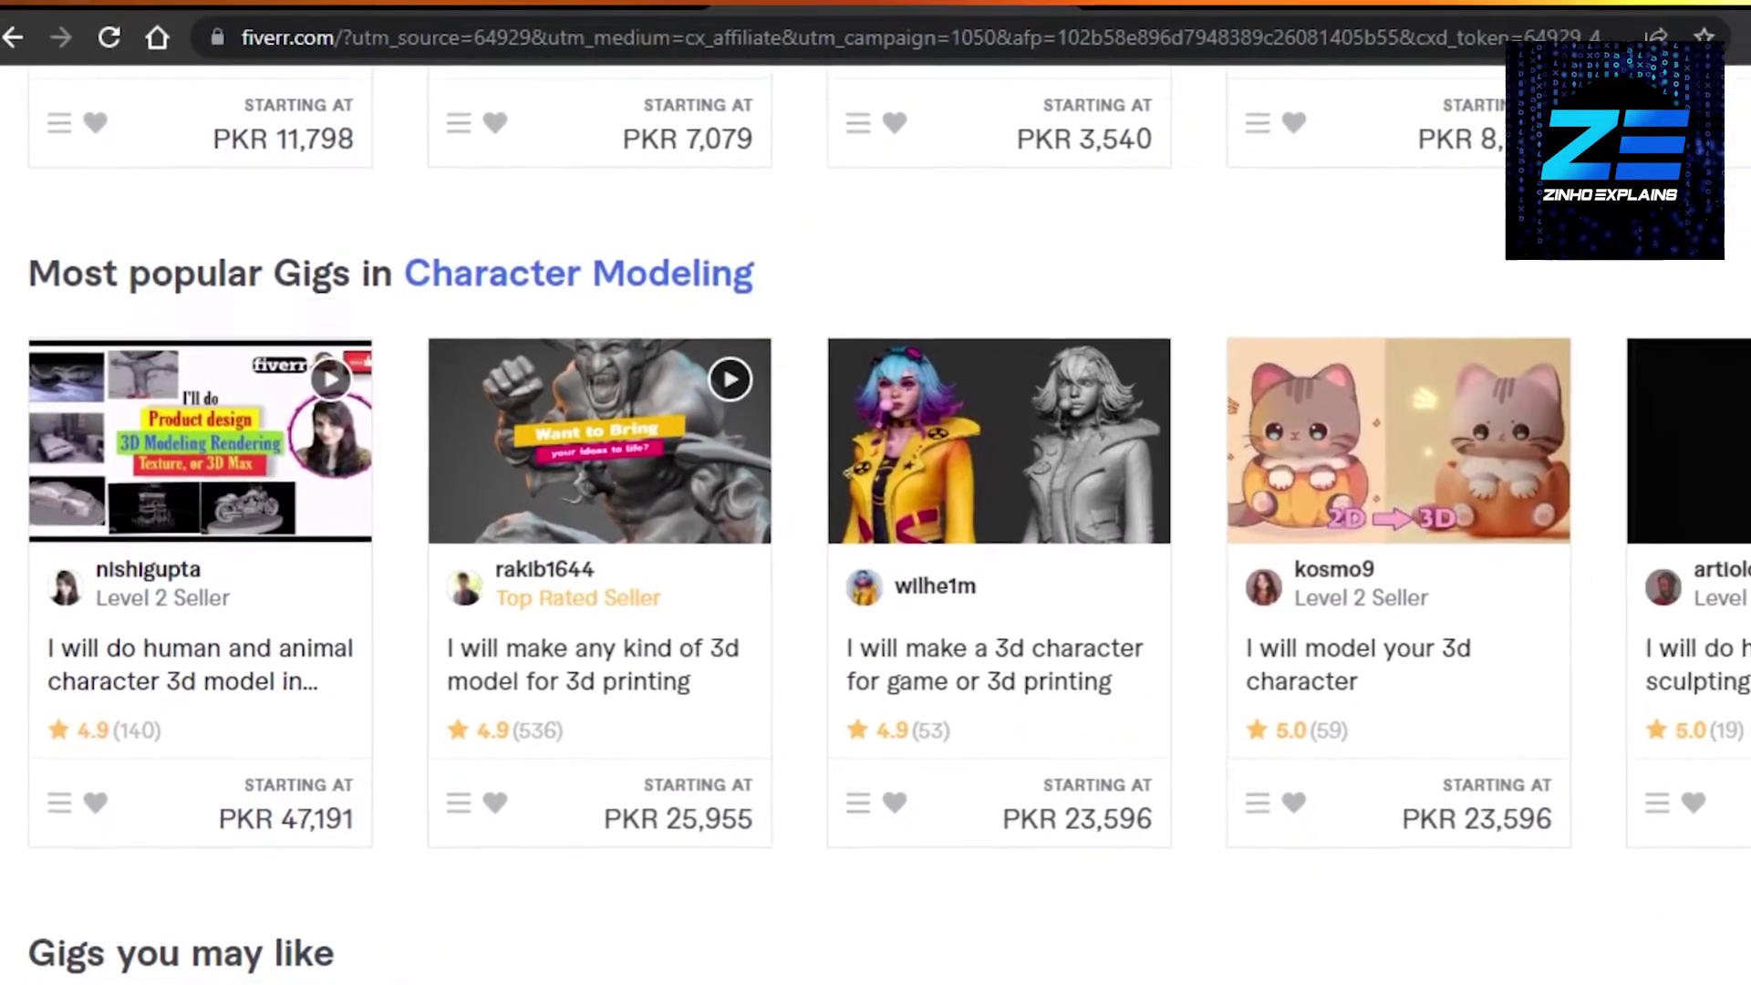
scroll(876, 547, "down", 10)
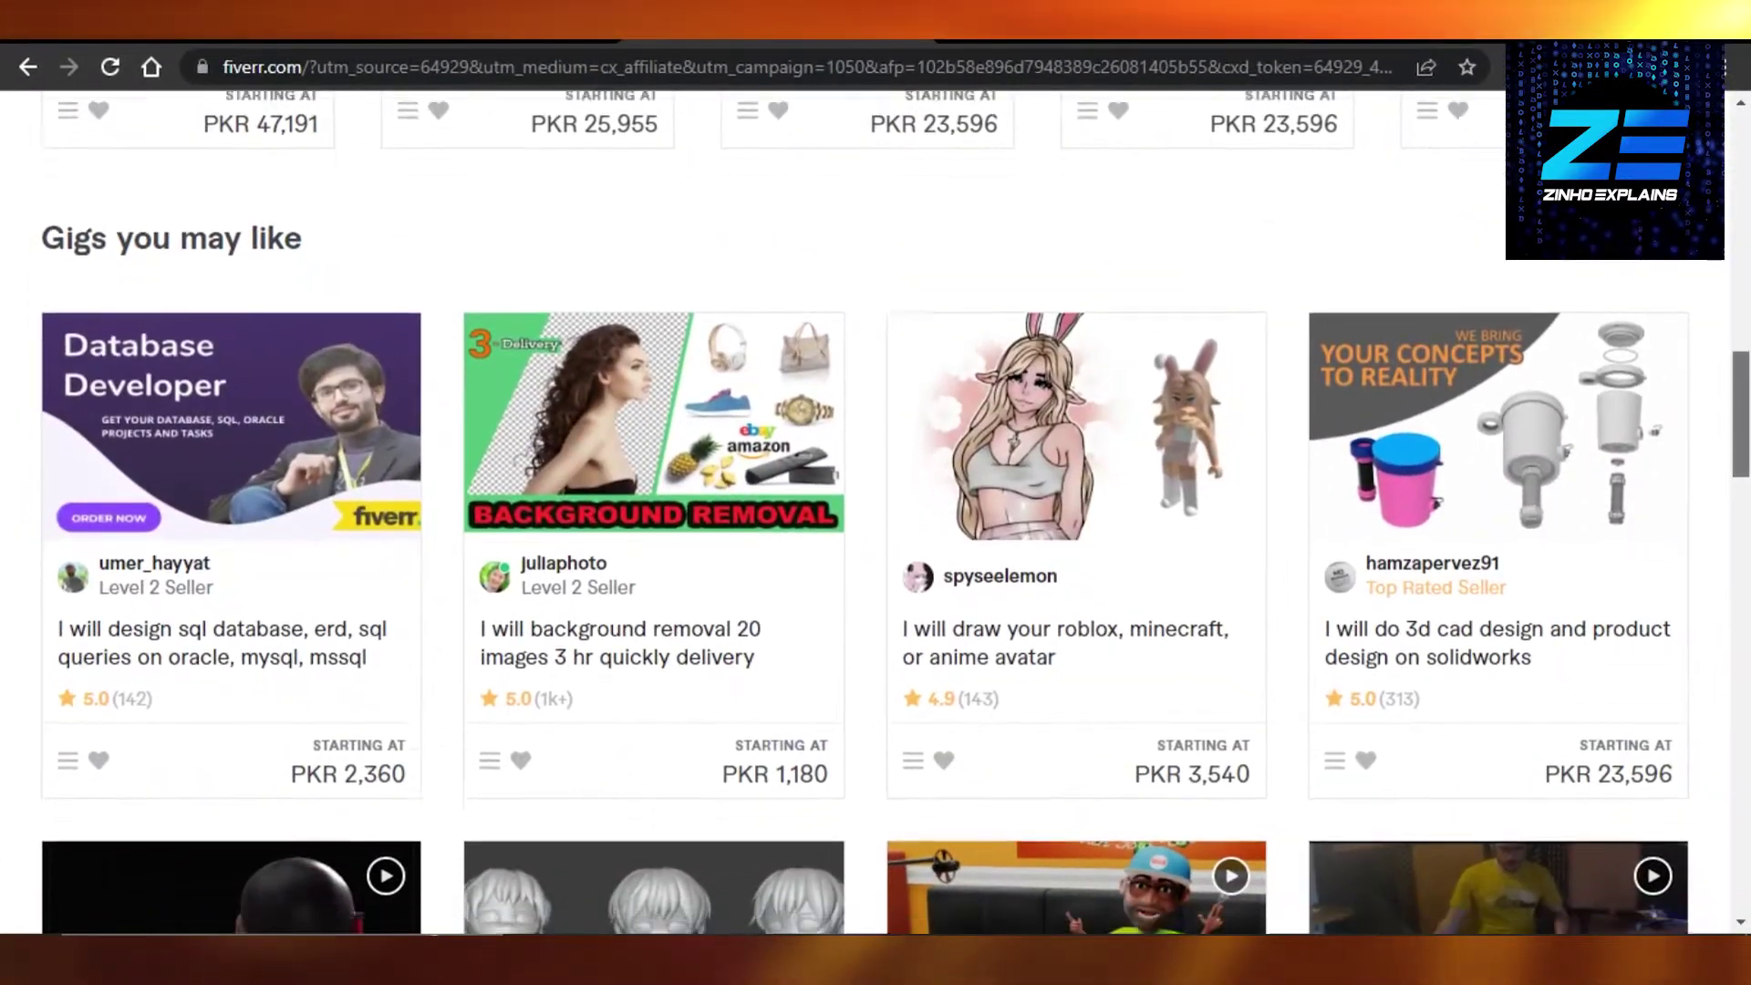
scroll(875, 547, "down", 6)
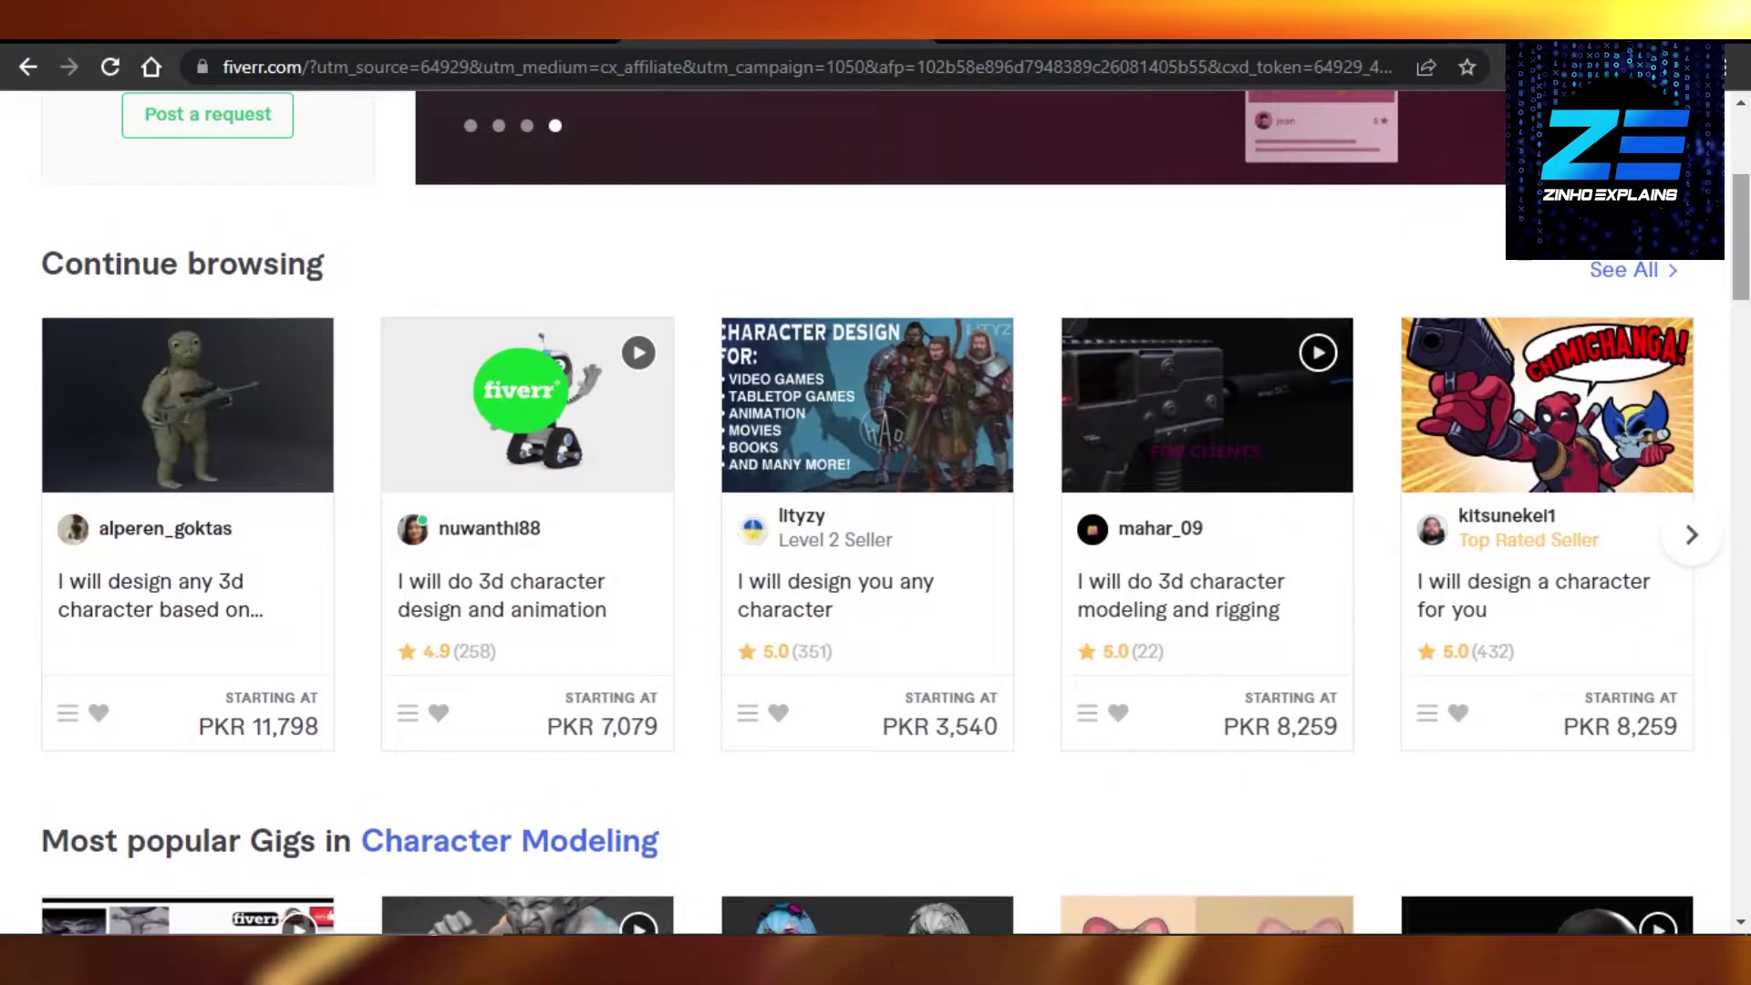
scroll(876, 510, "up", 4)
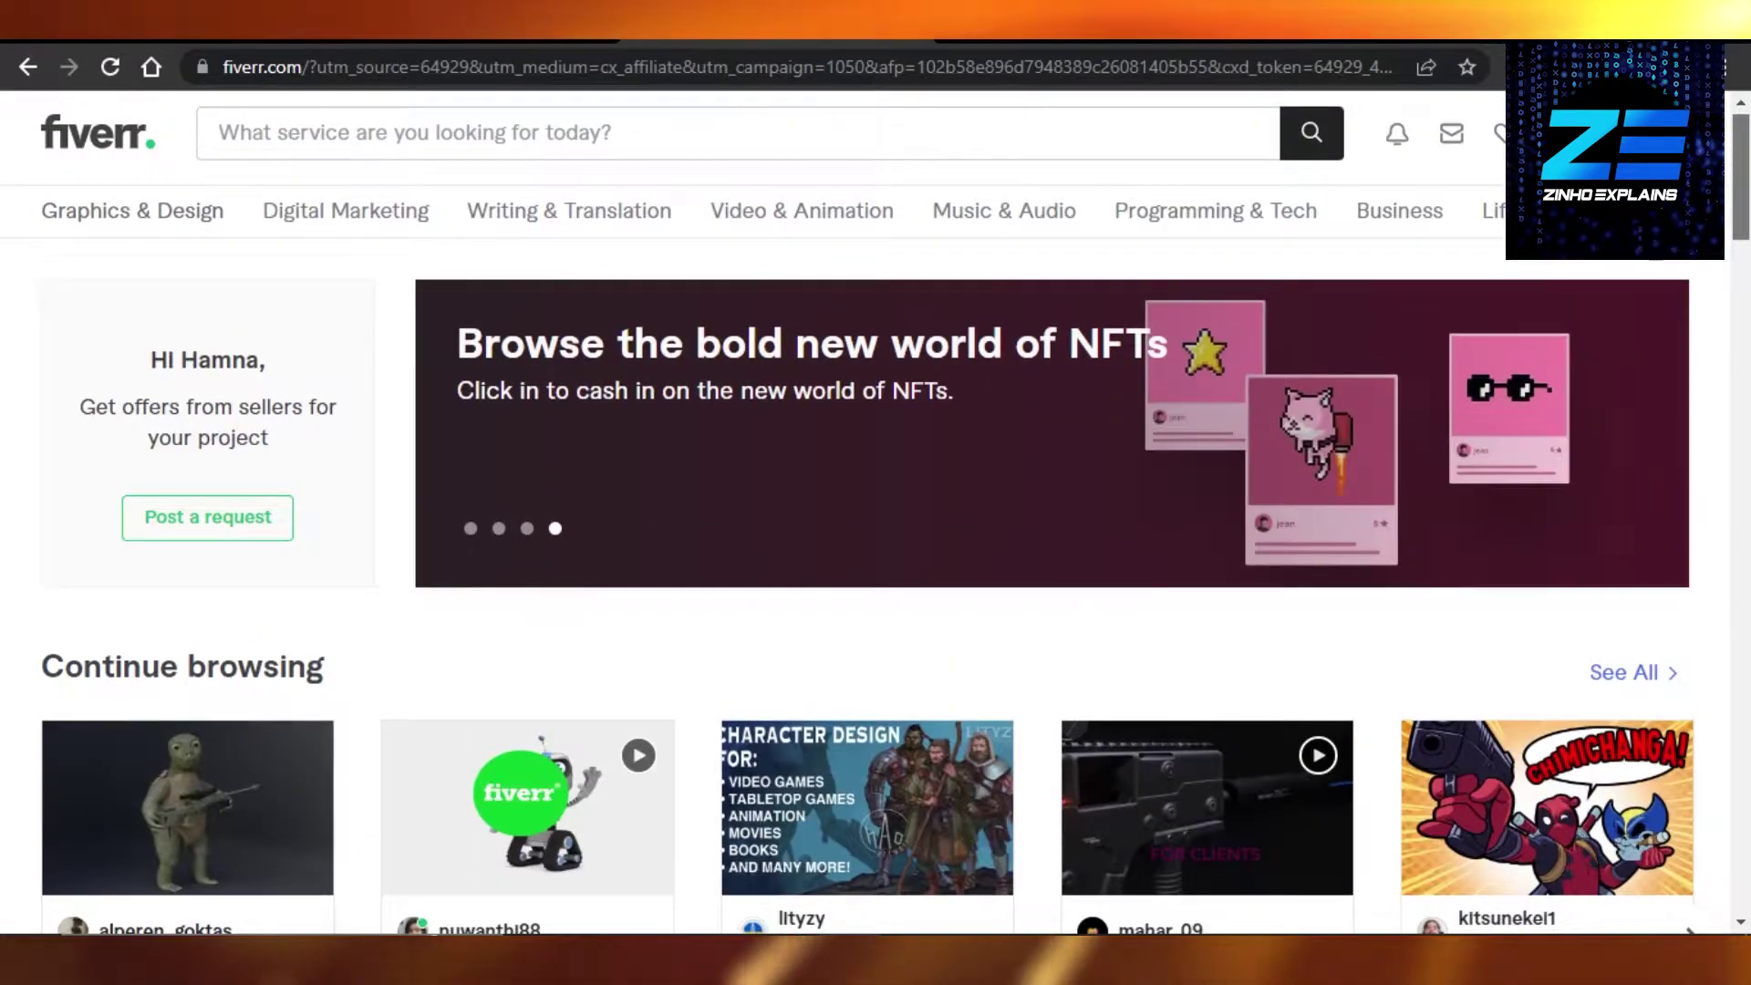
scroll(875, 511, "down", 10)
scroll(875, 511, "down", 7)
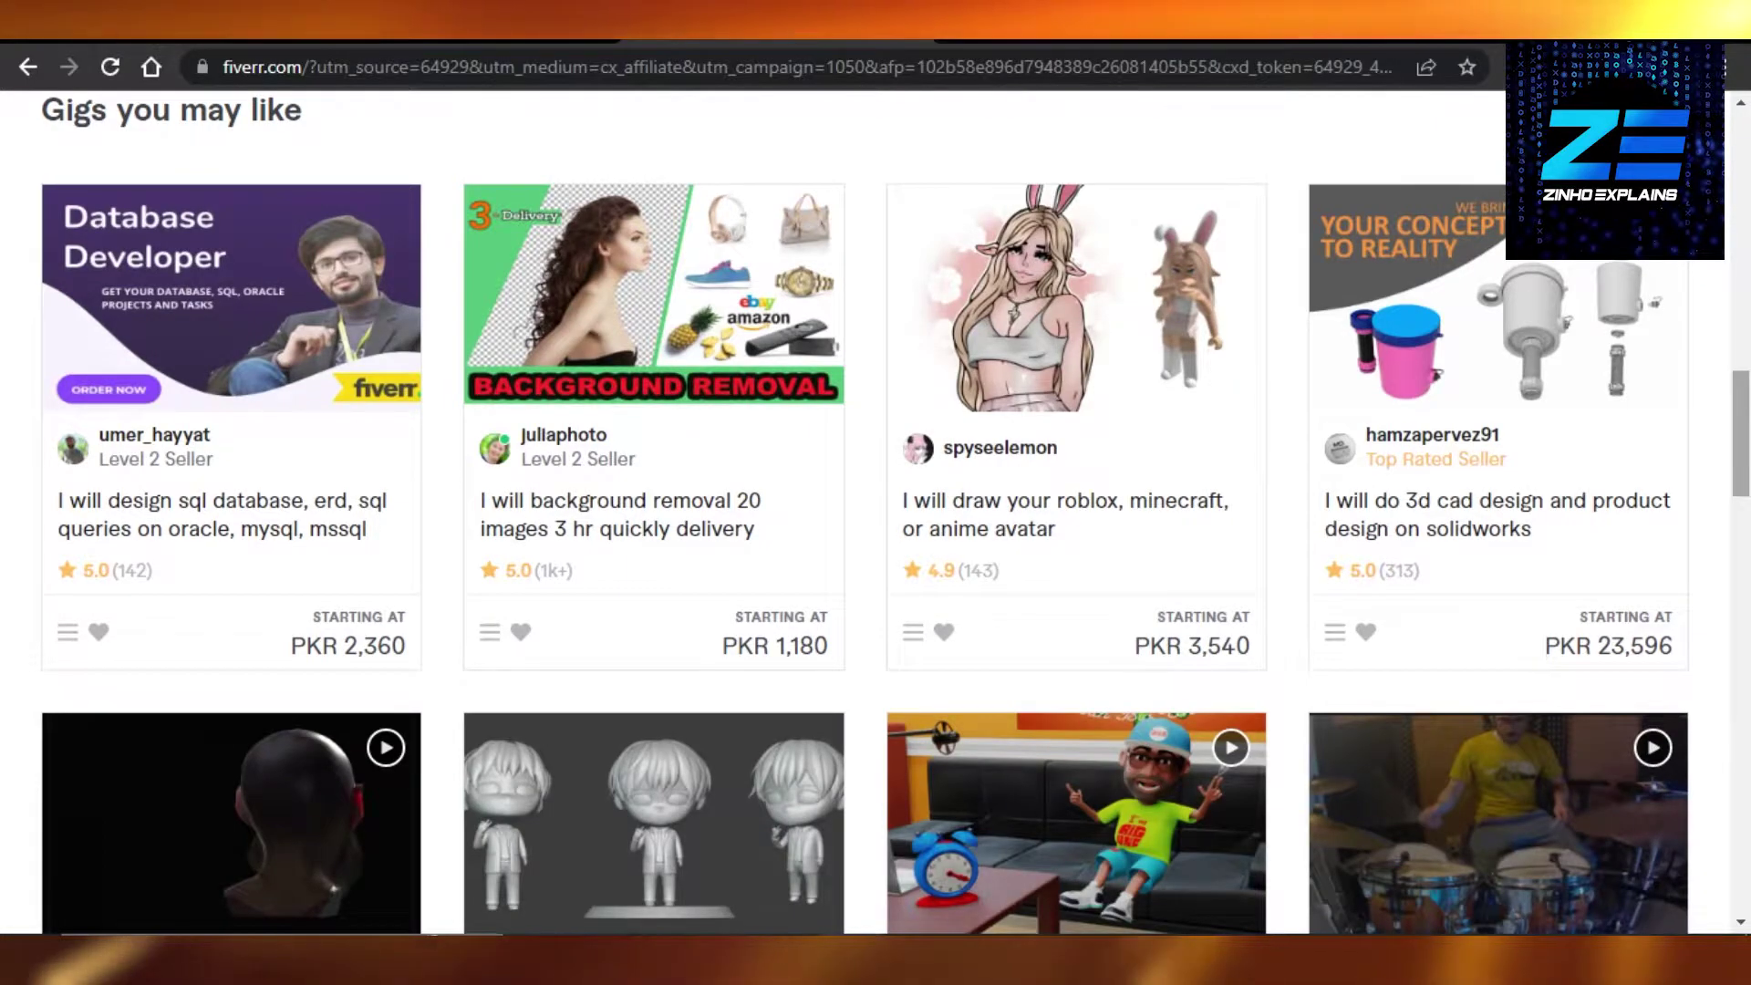
scroll(782, 387, "down", 5)
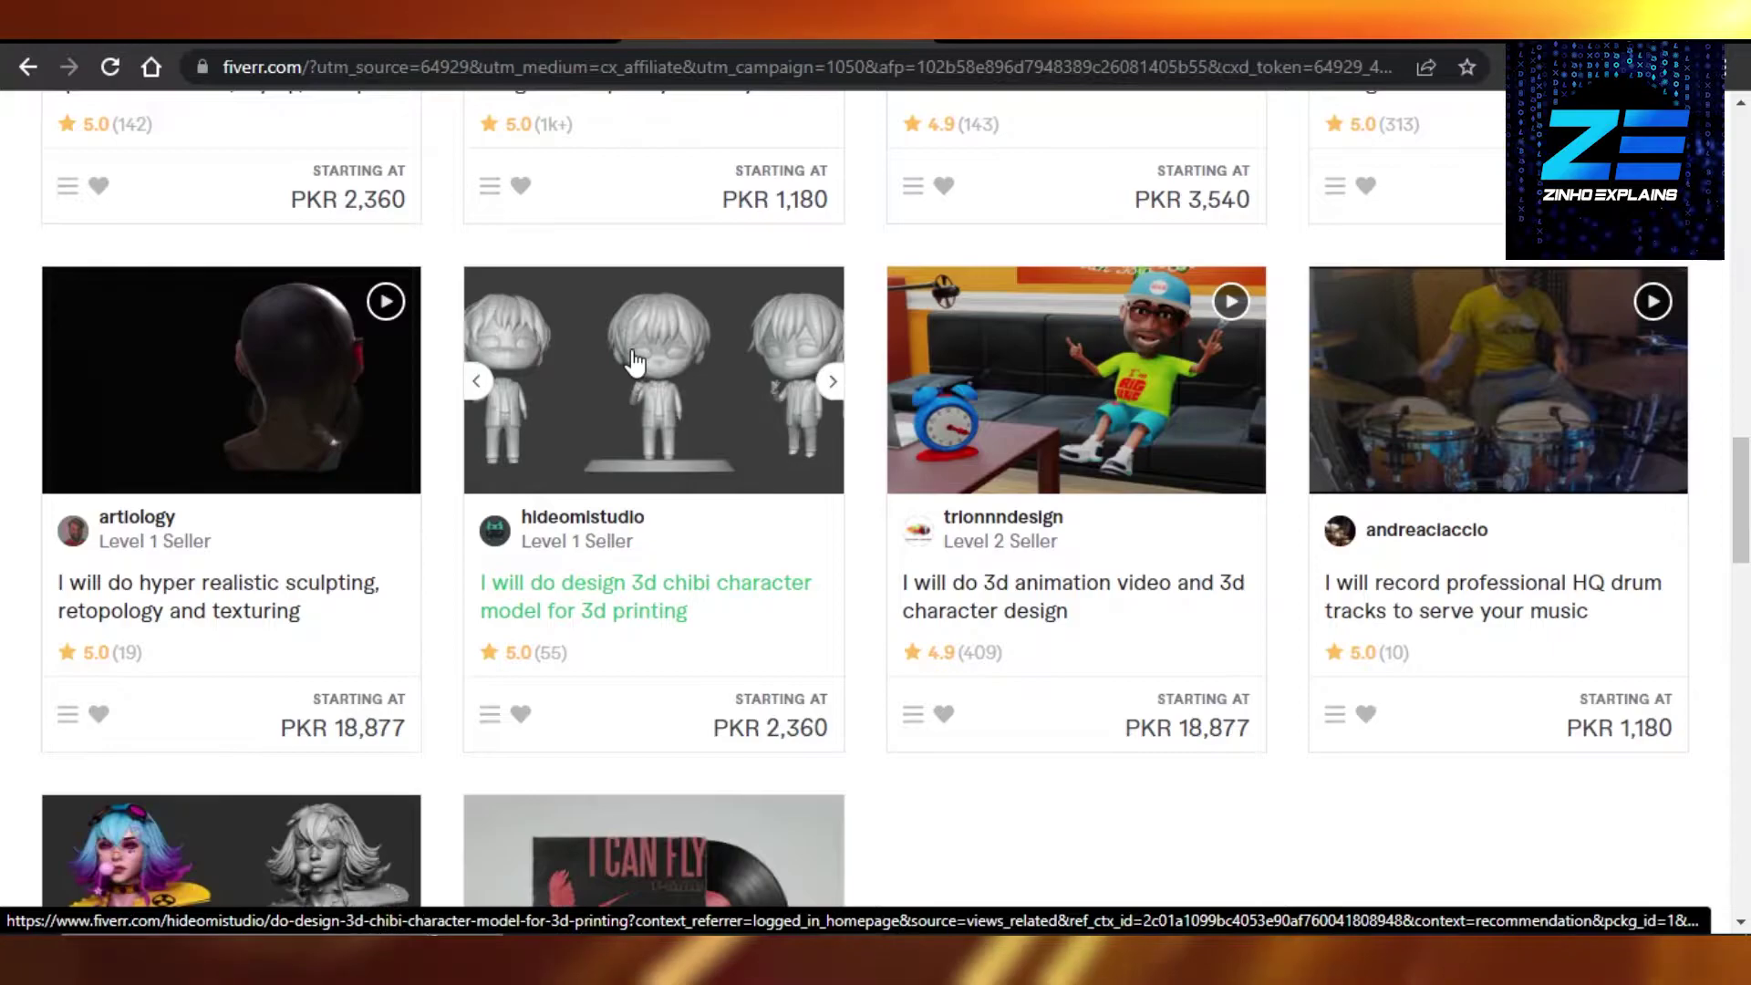
scroll(265, 423, "up", 15)
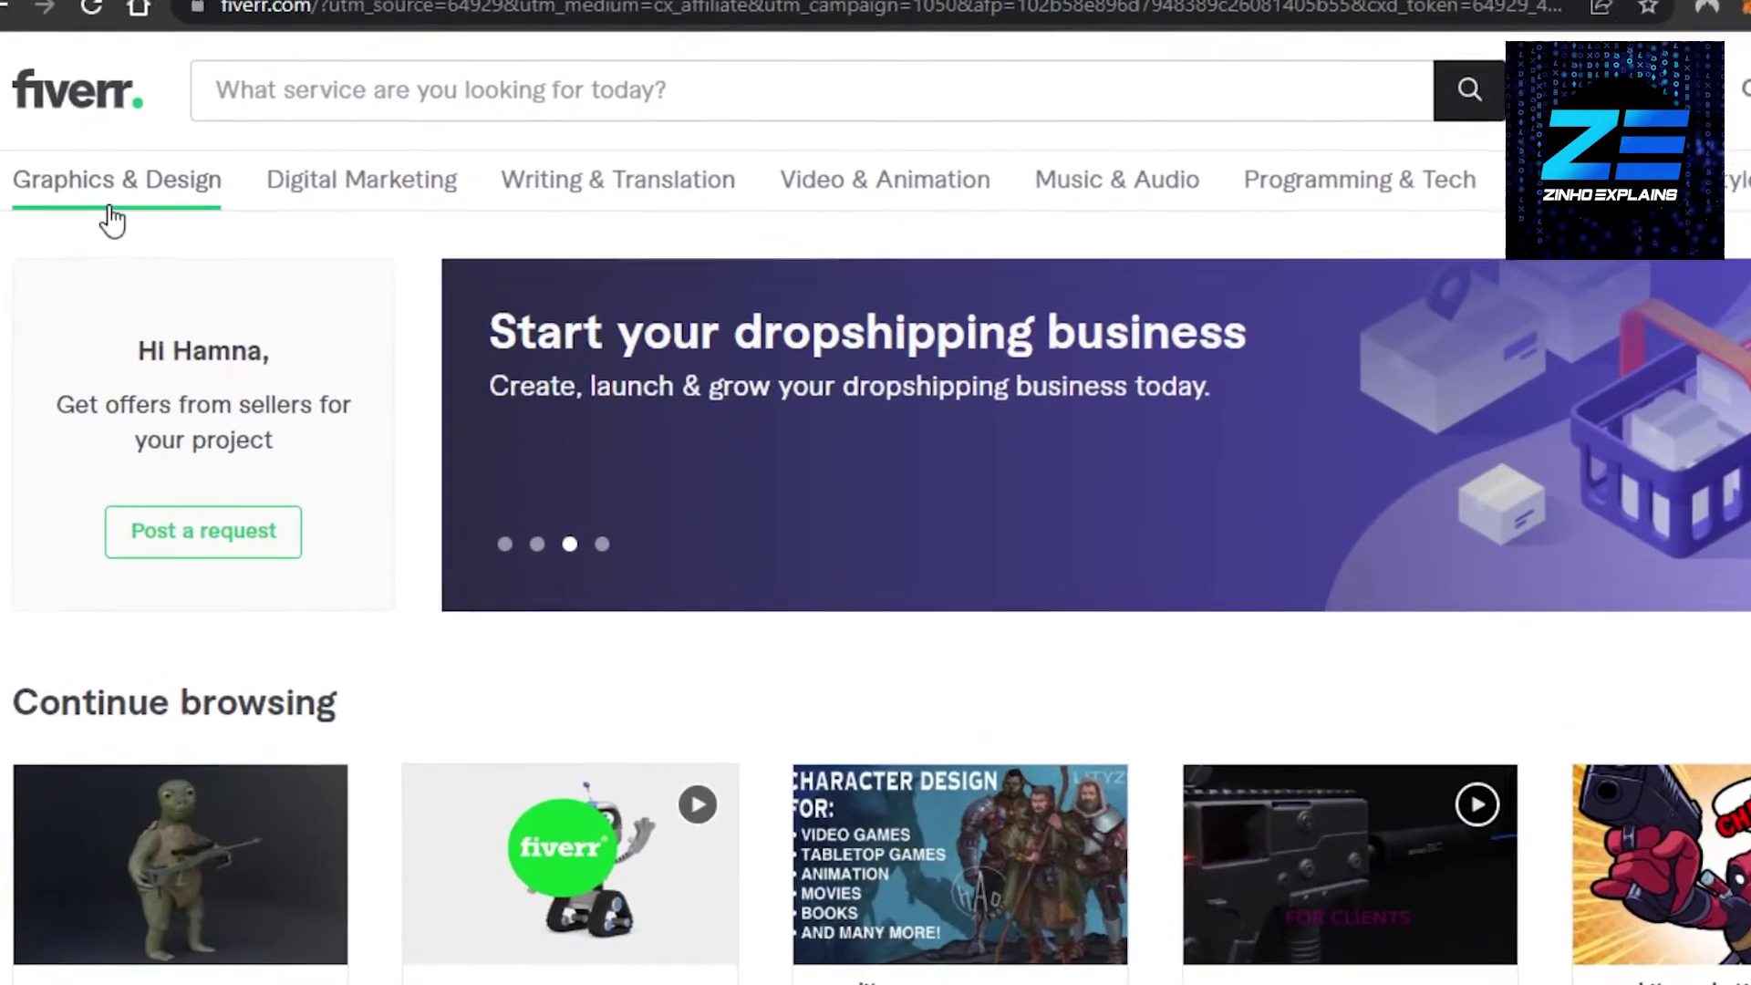
mouse_move(126, 230)
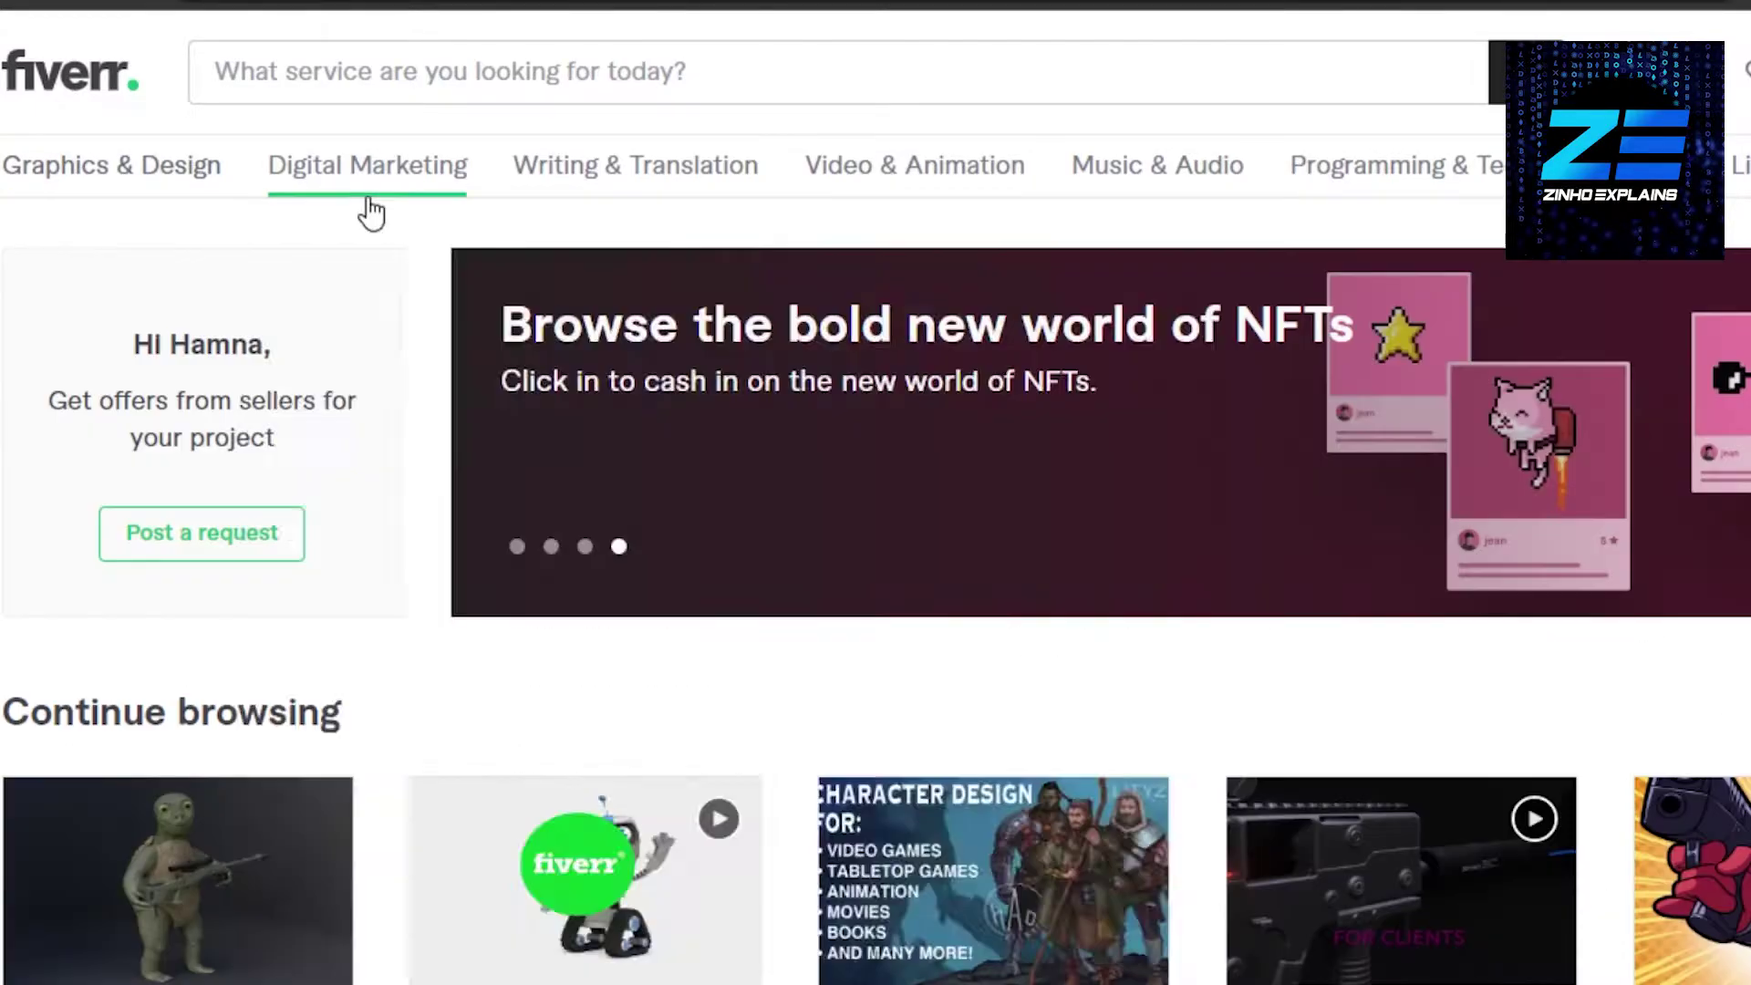
mouse_move(502, 290)
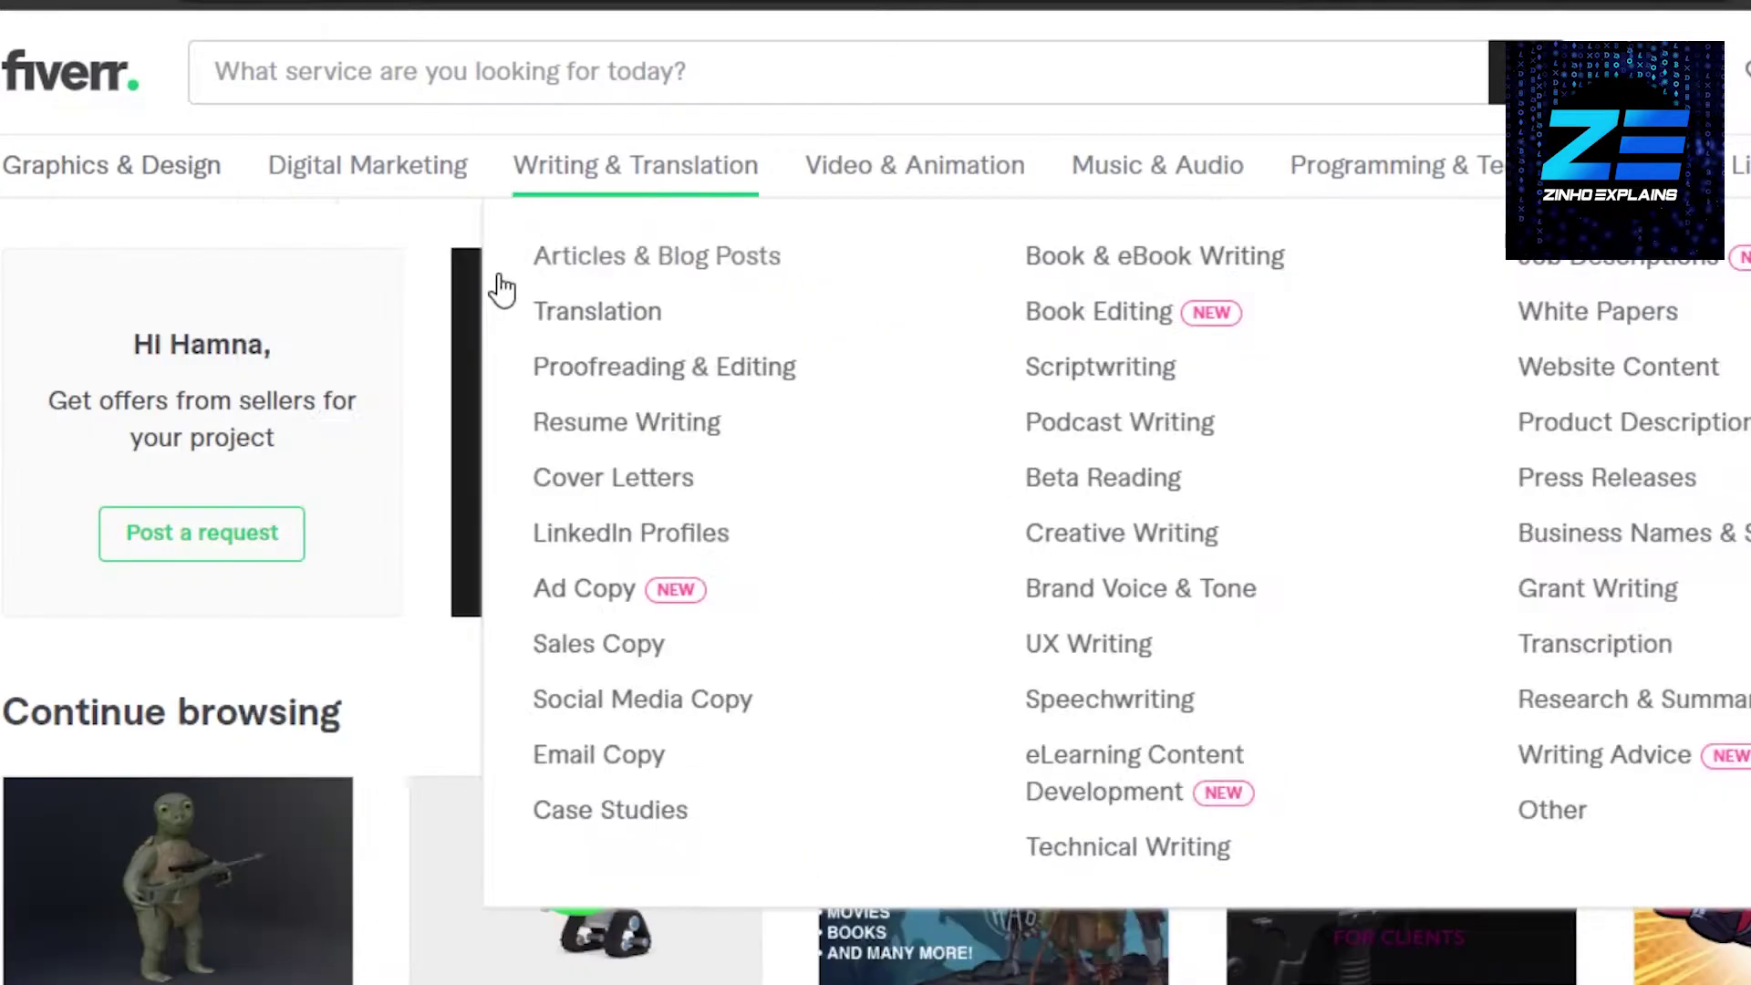
left_click(574, 284)
Browse the Articles & Blog Posts gigs and look through the SEO article writing gig
scroll(570, 281, "down", 8)
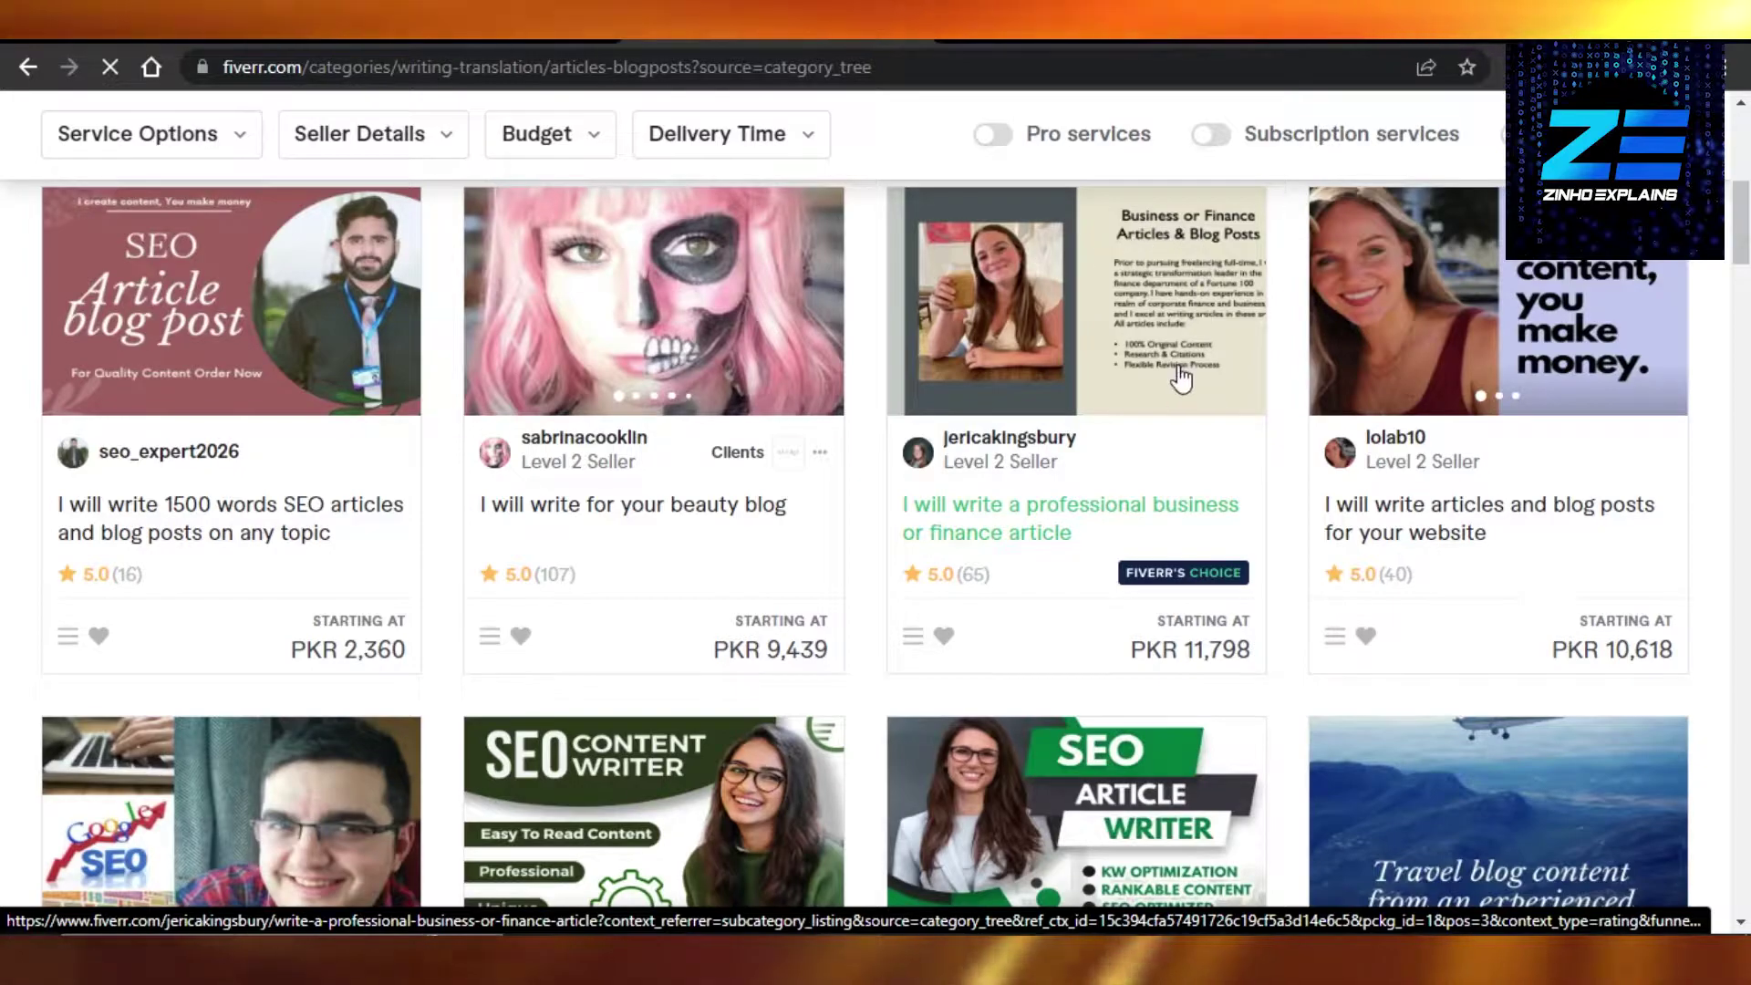
scroll(1710, 368, "down", 7)
scroll(1575, 304, "up", 3)
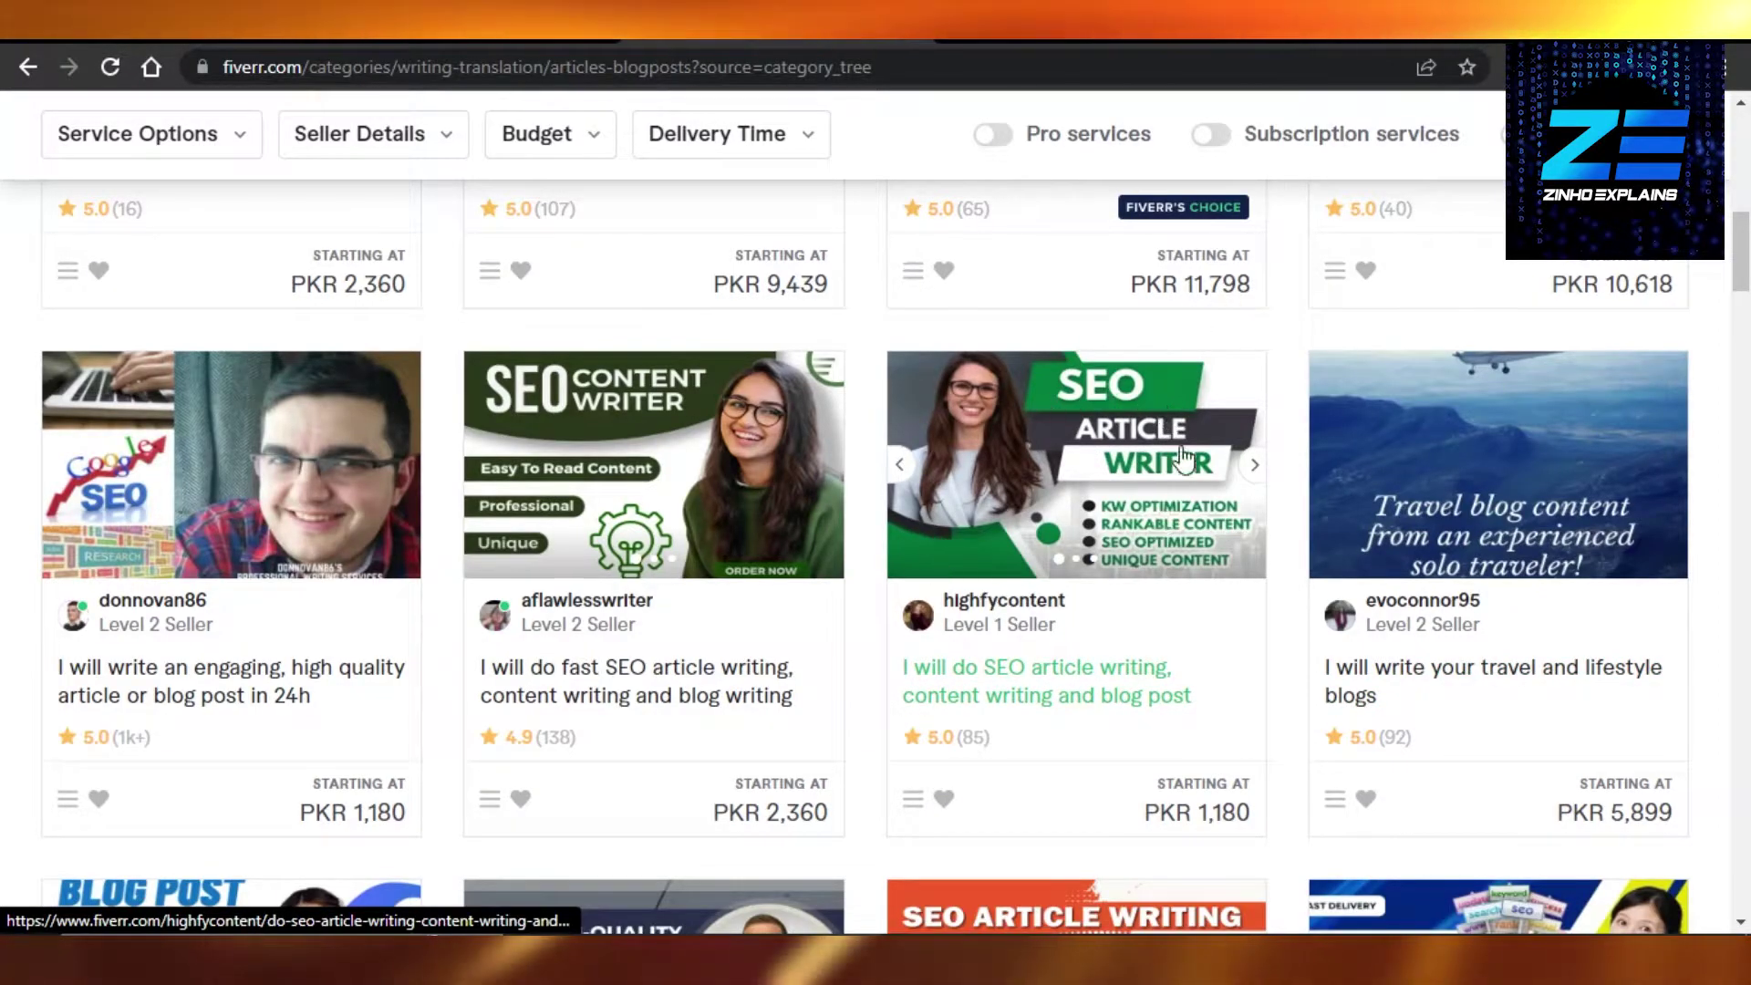
left_click(1046, 683)
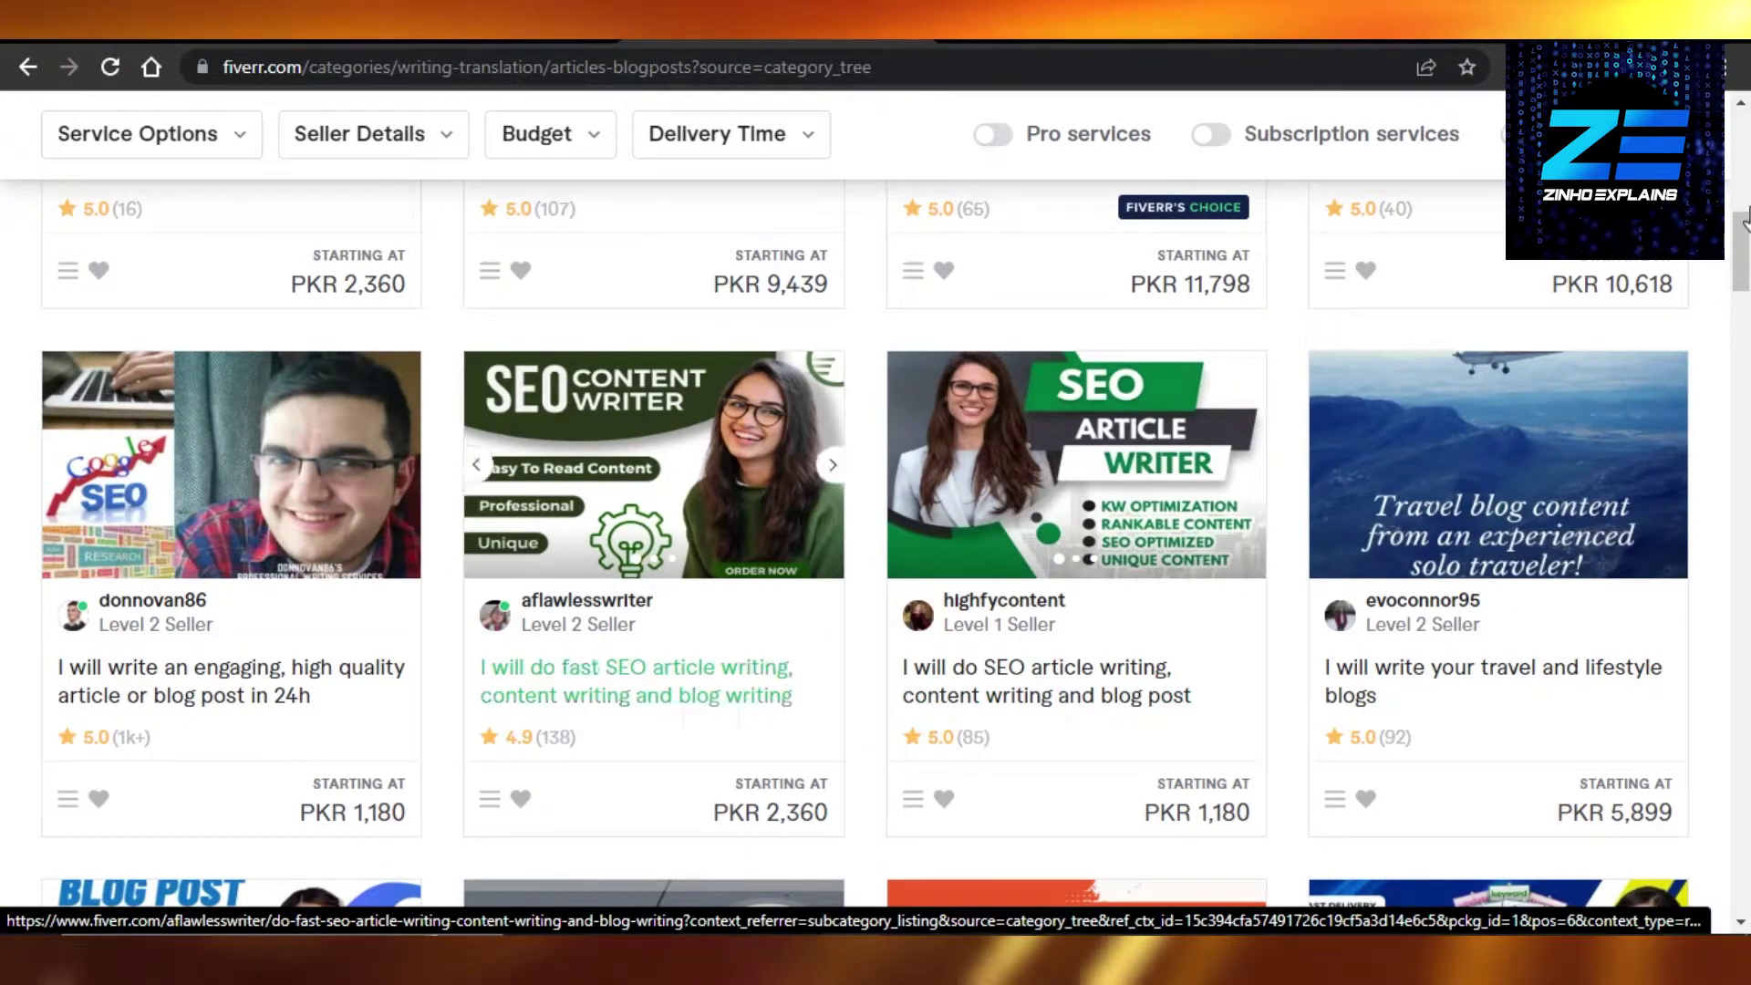
scroll(875, 547, "down", 12)
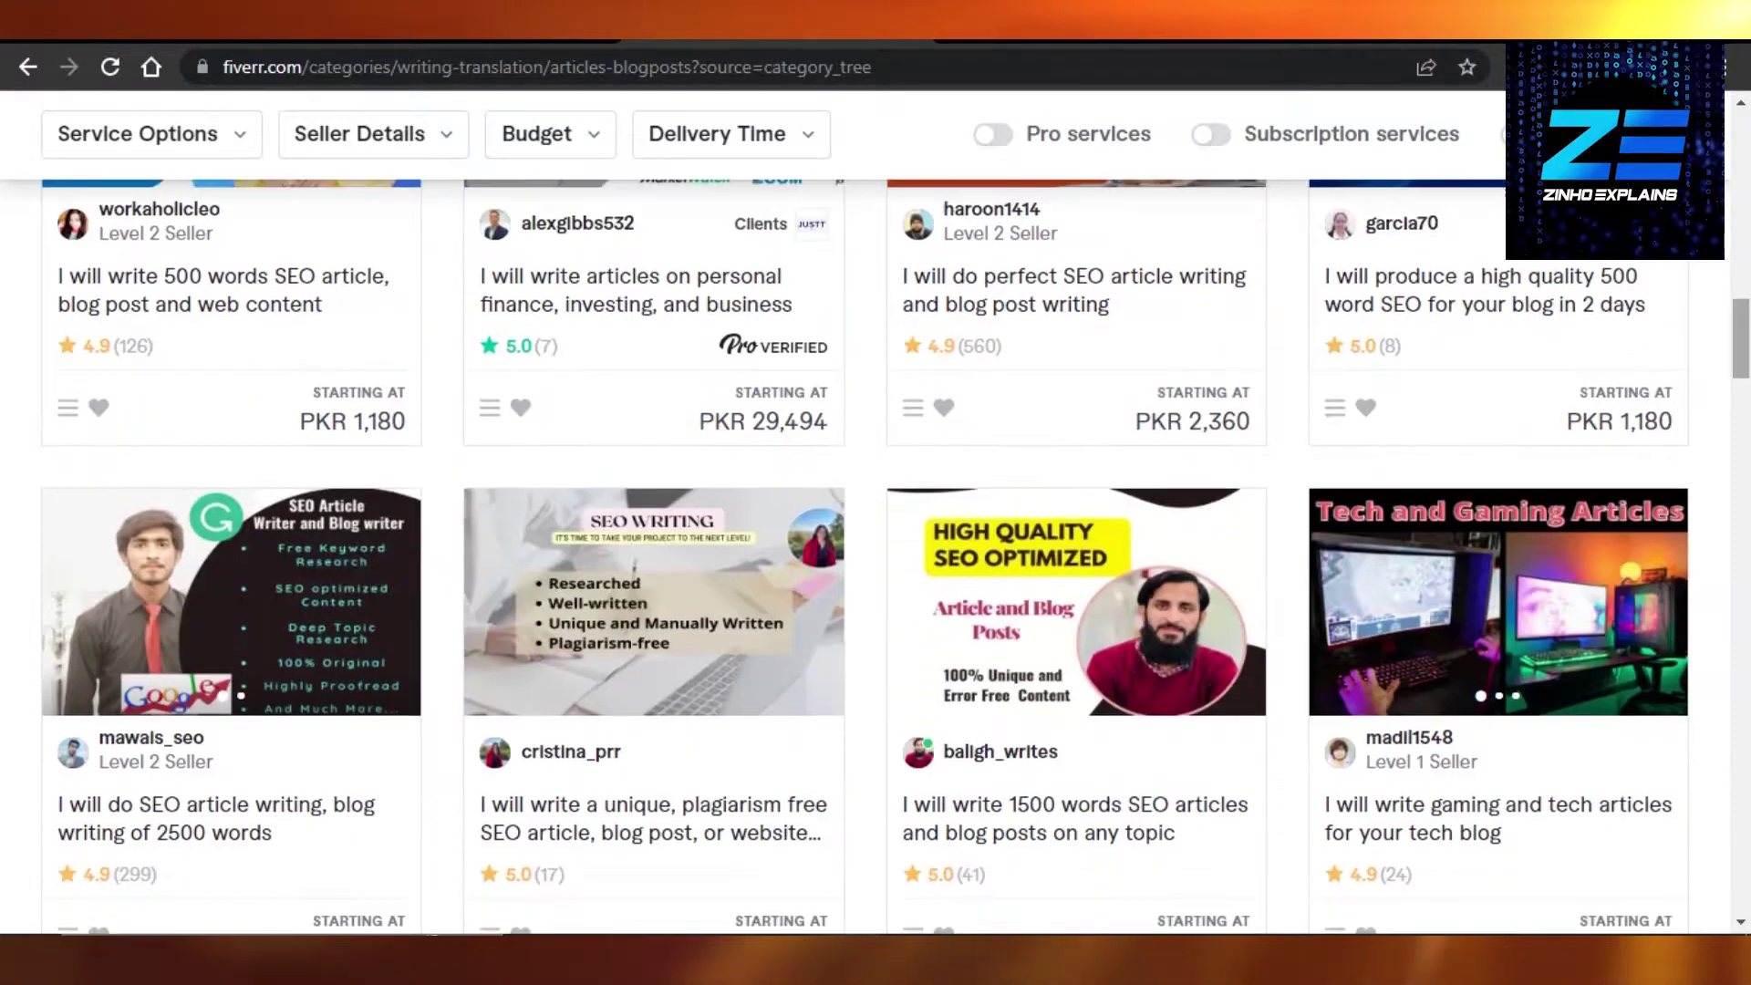
scroll(876, 547, "down", 4)
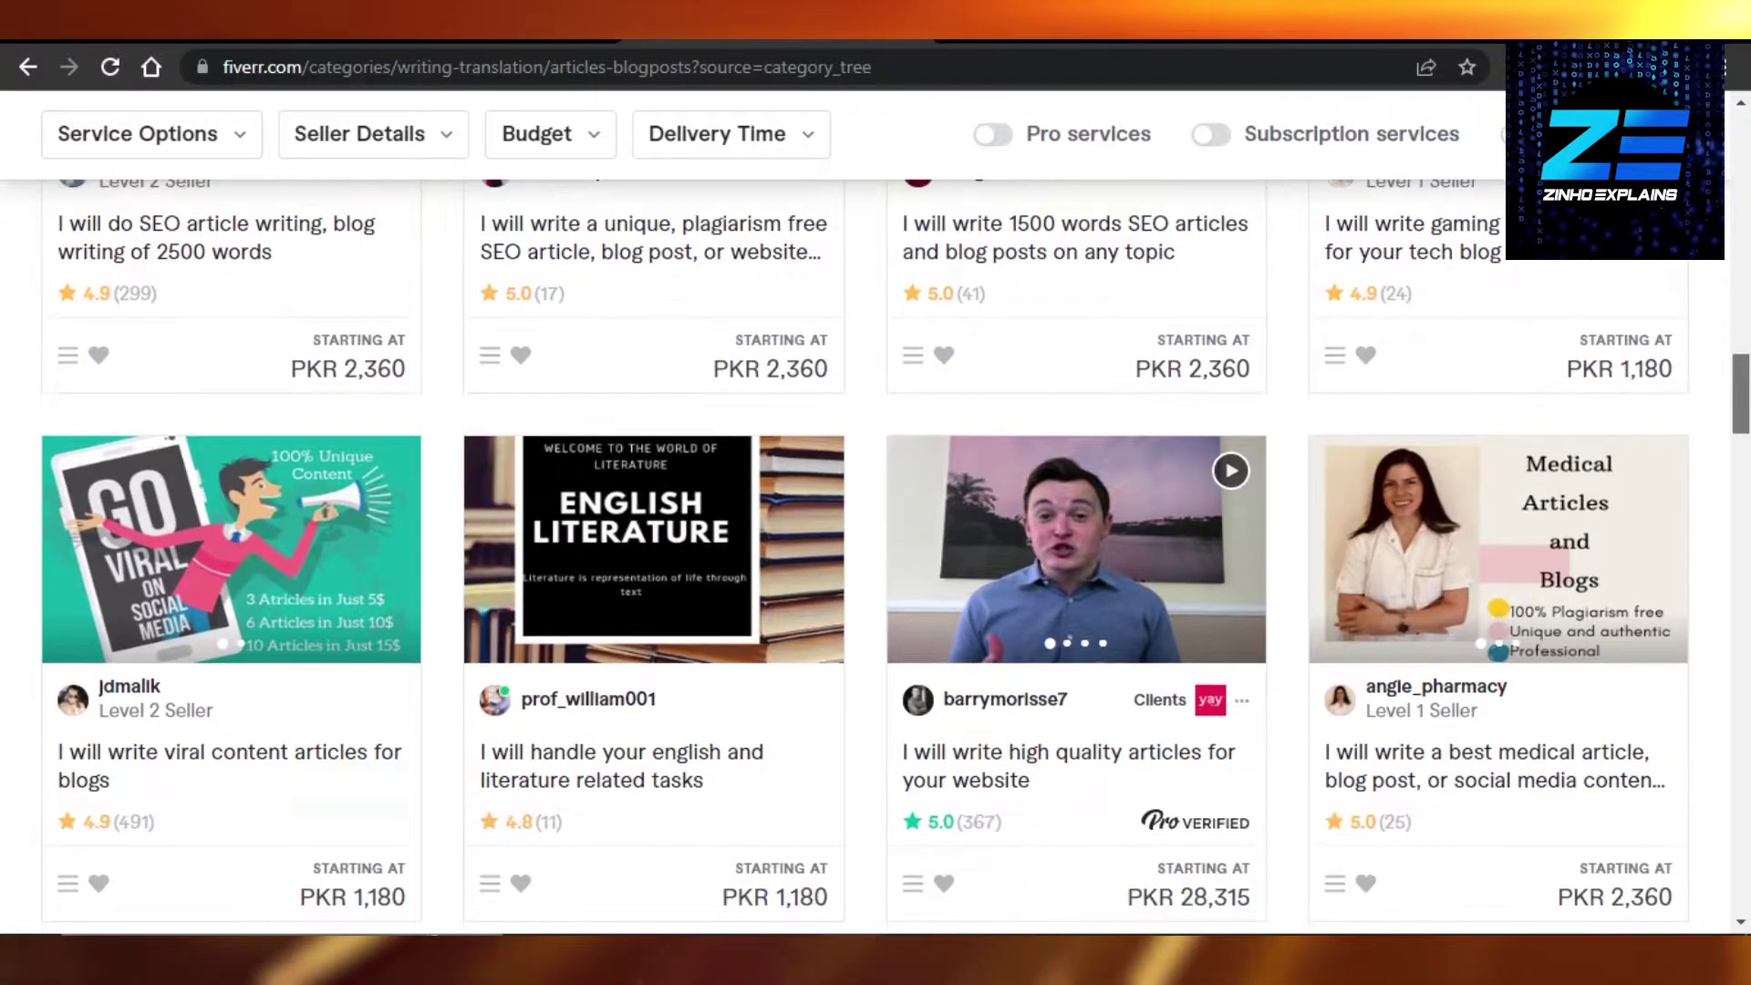
scroll(876, 547, "down", 6)
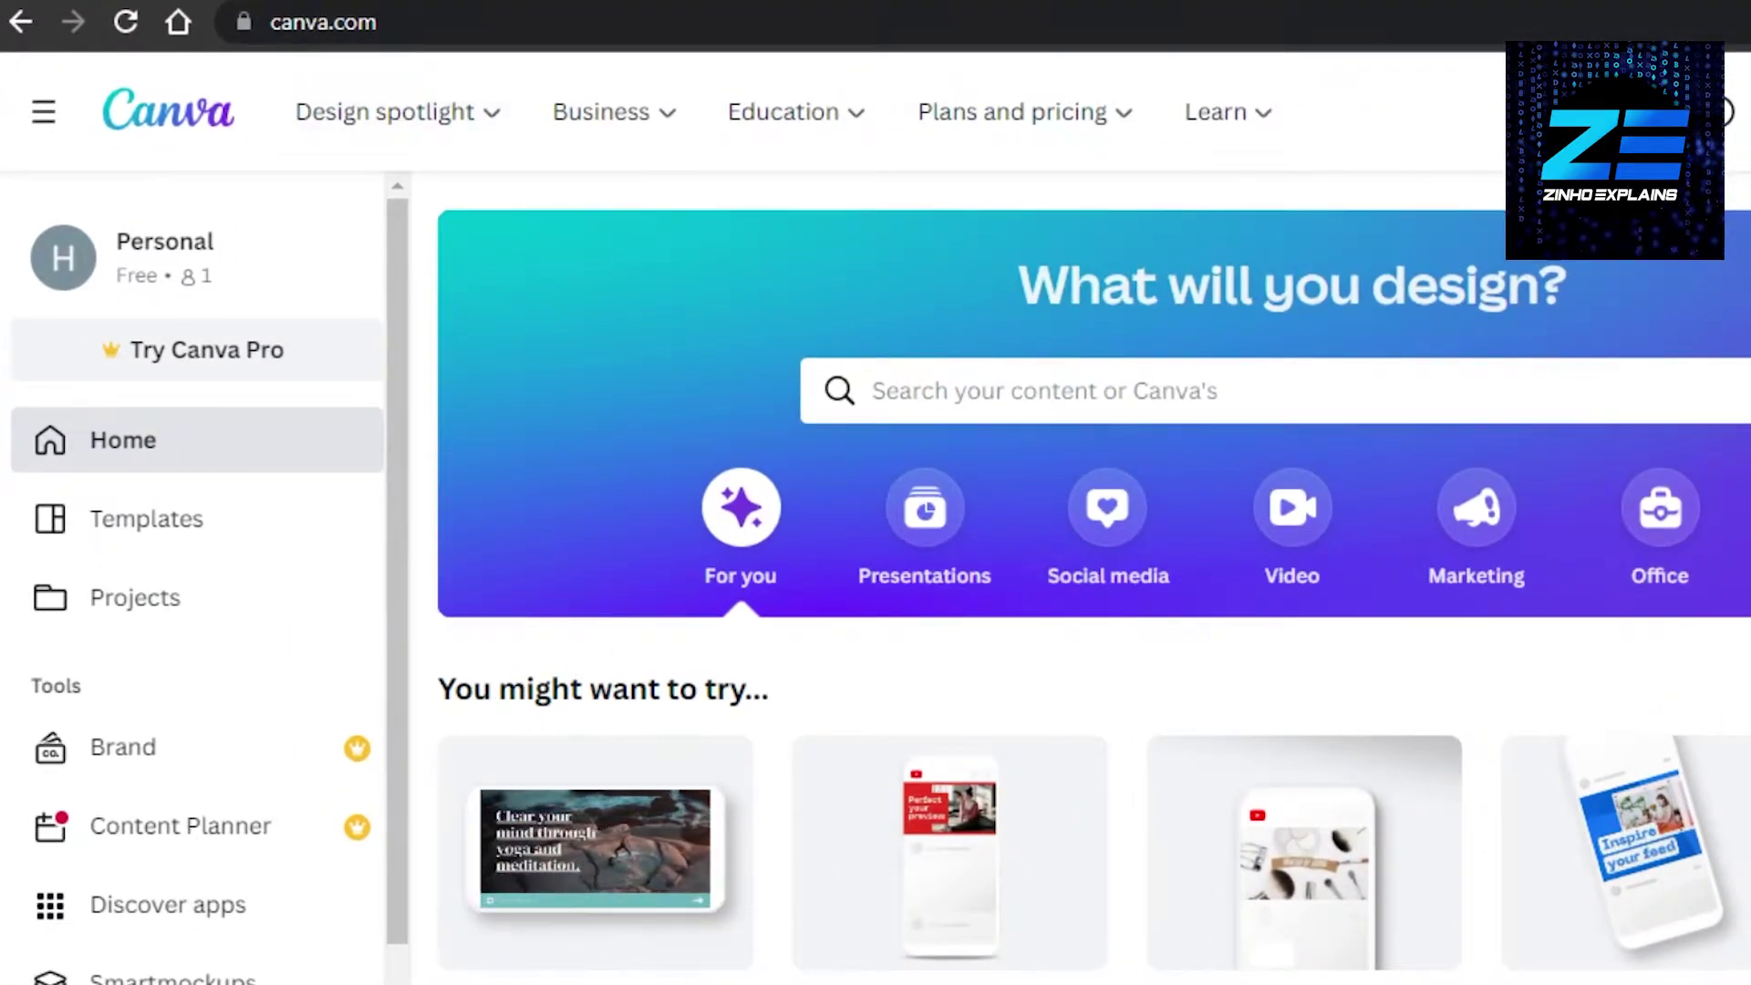
Page through the suggested design types under 'You might want to try...' on Canva's home page
scroll(968, 422, "down", 3)
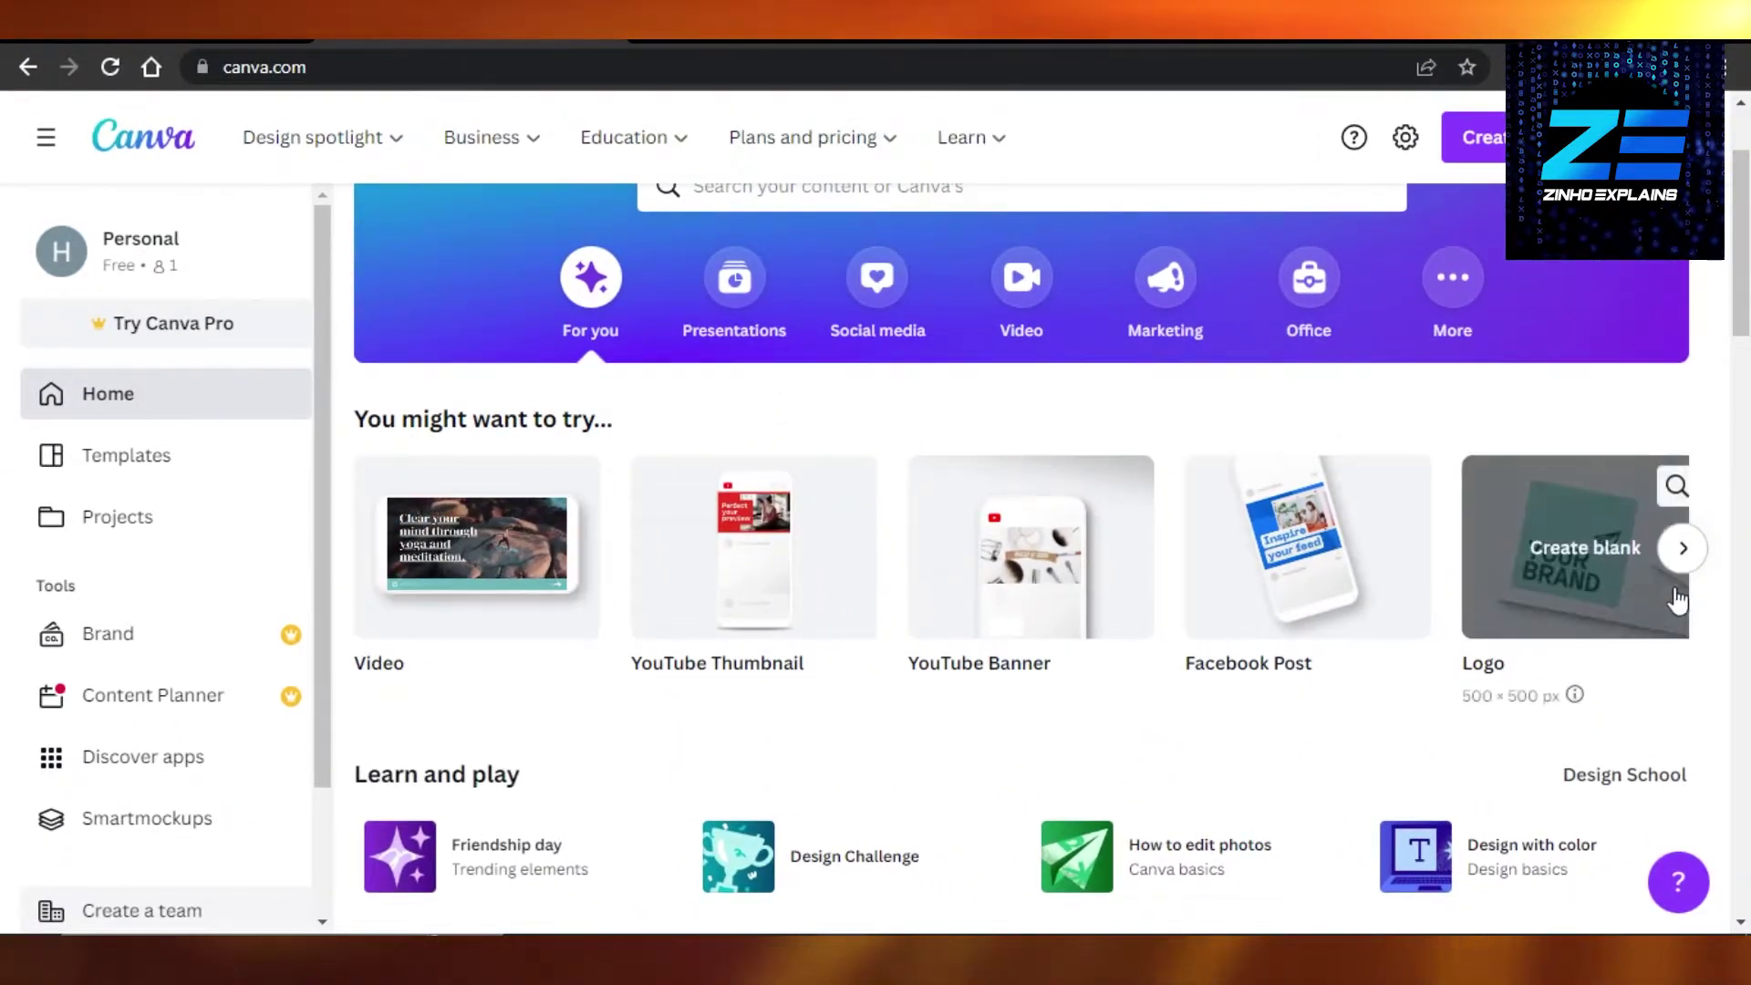
left_click(1682, 550)
left_click(1655, 558)
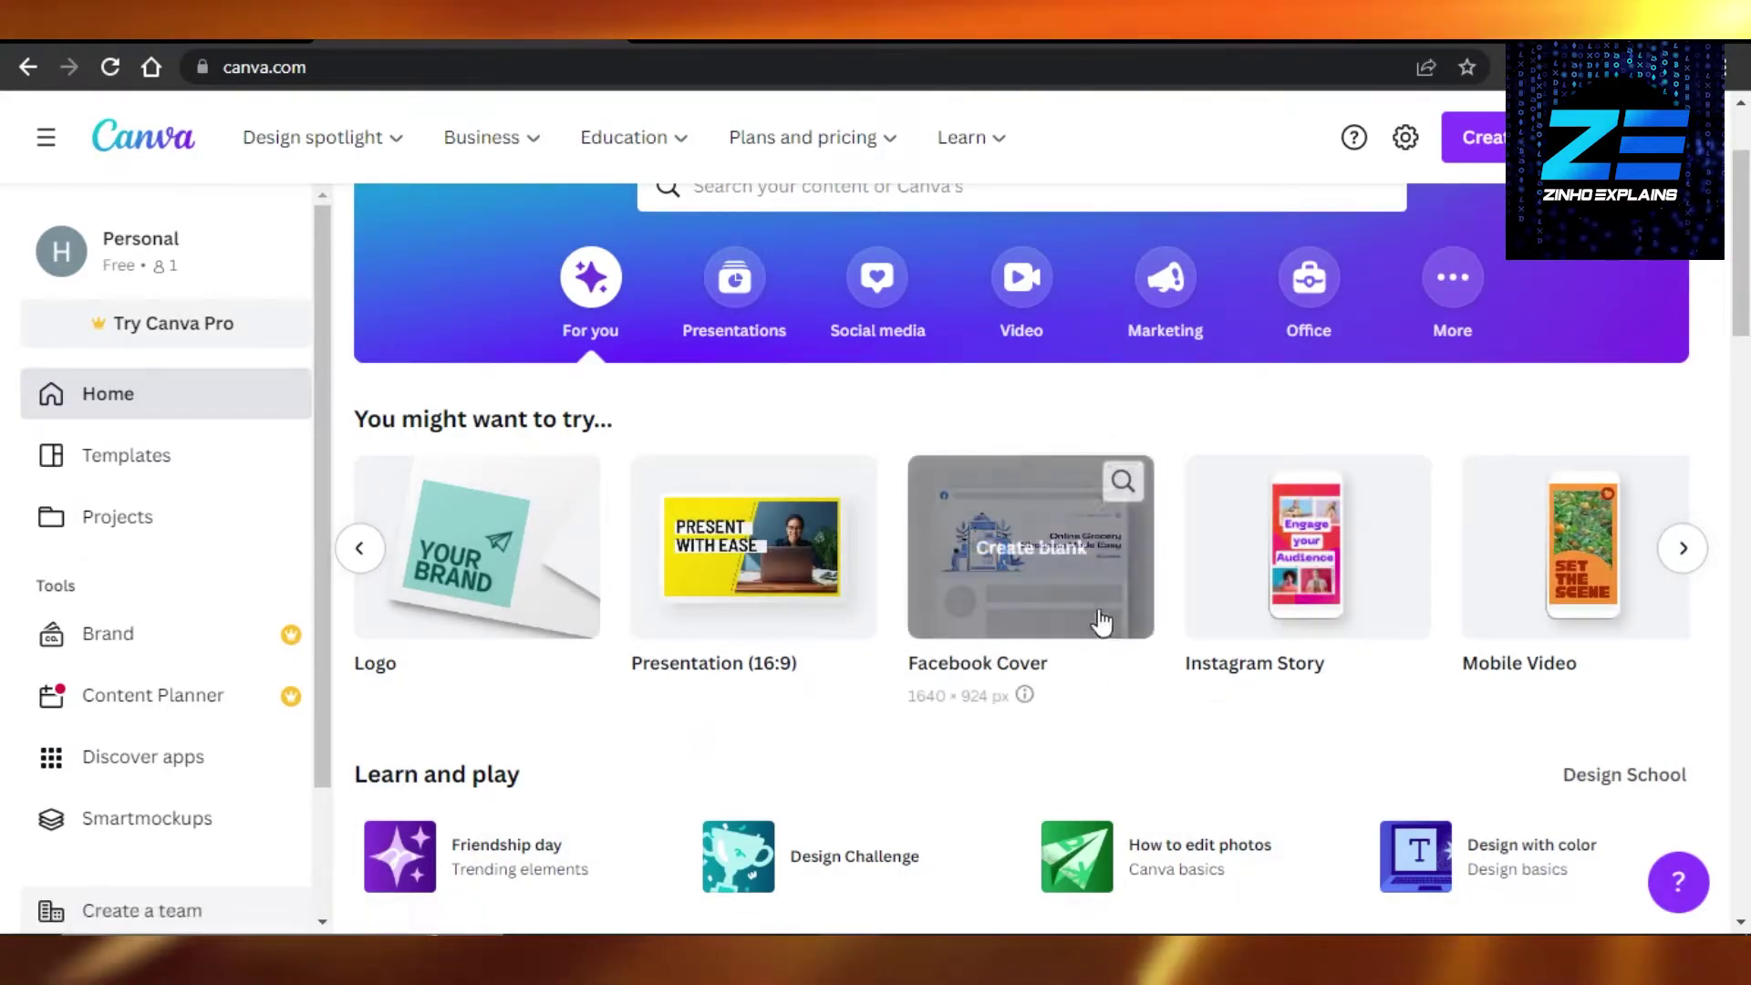
left_click(1682, 549)
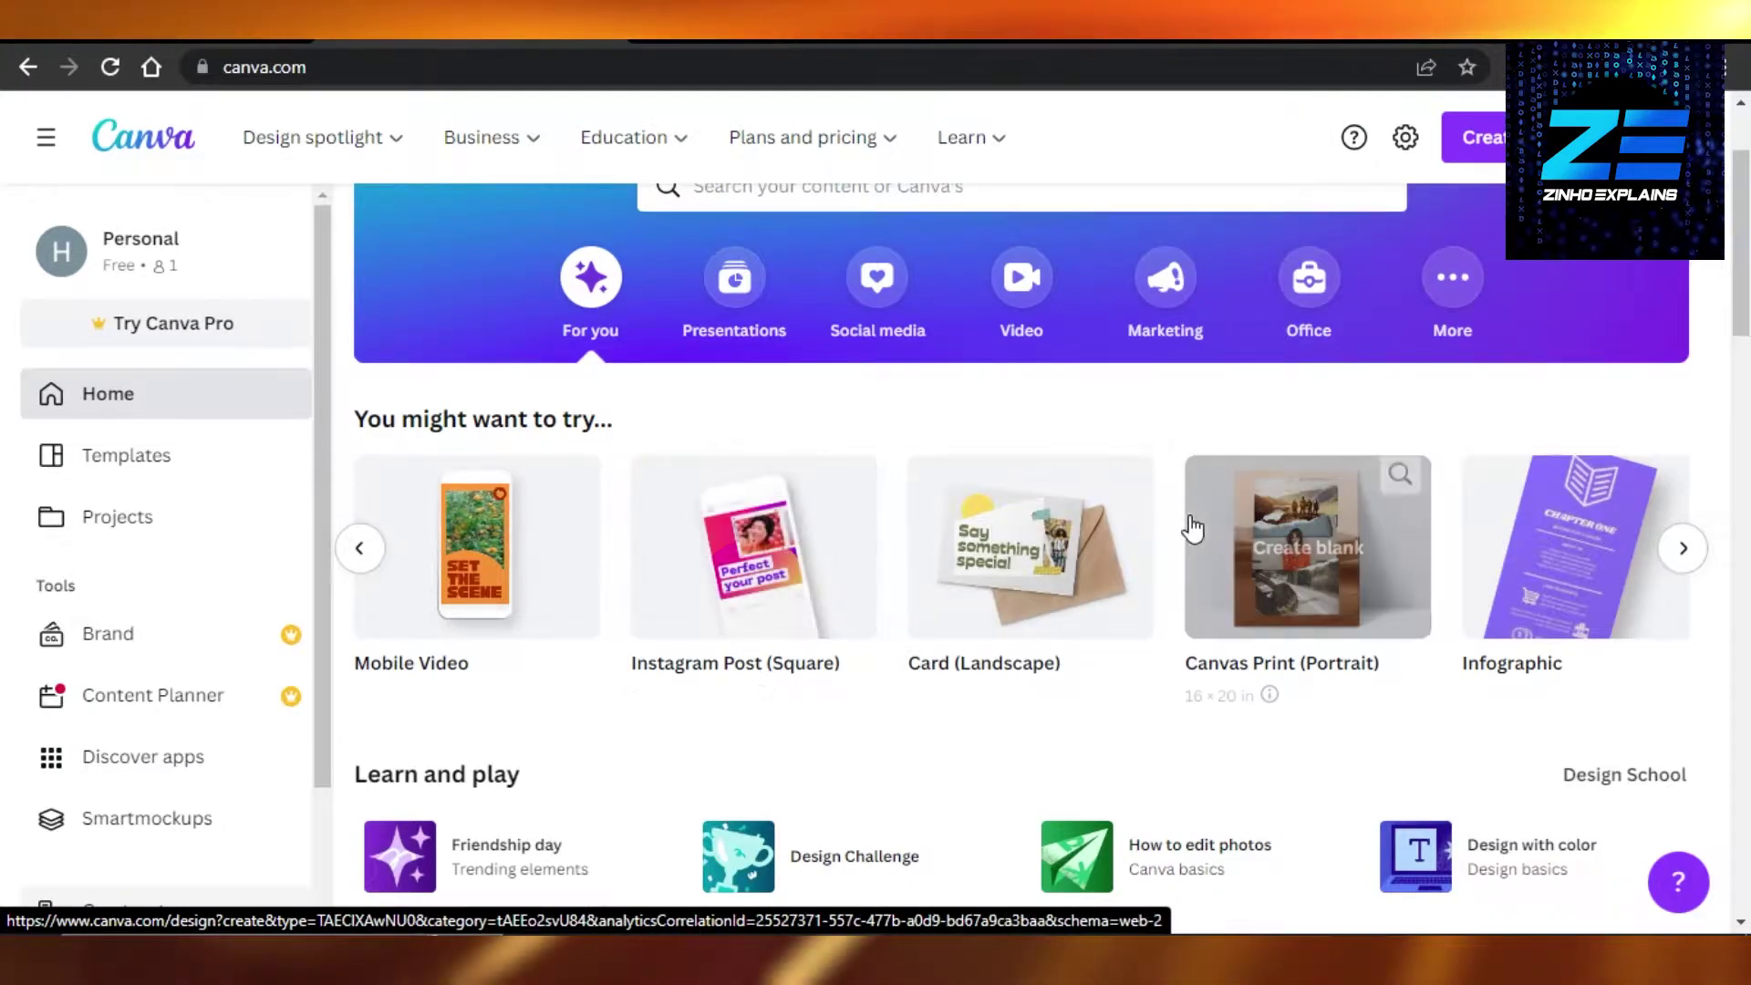
scroll(1192, 529, "up", 2)
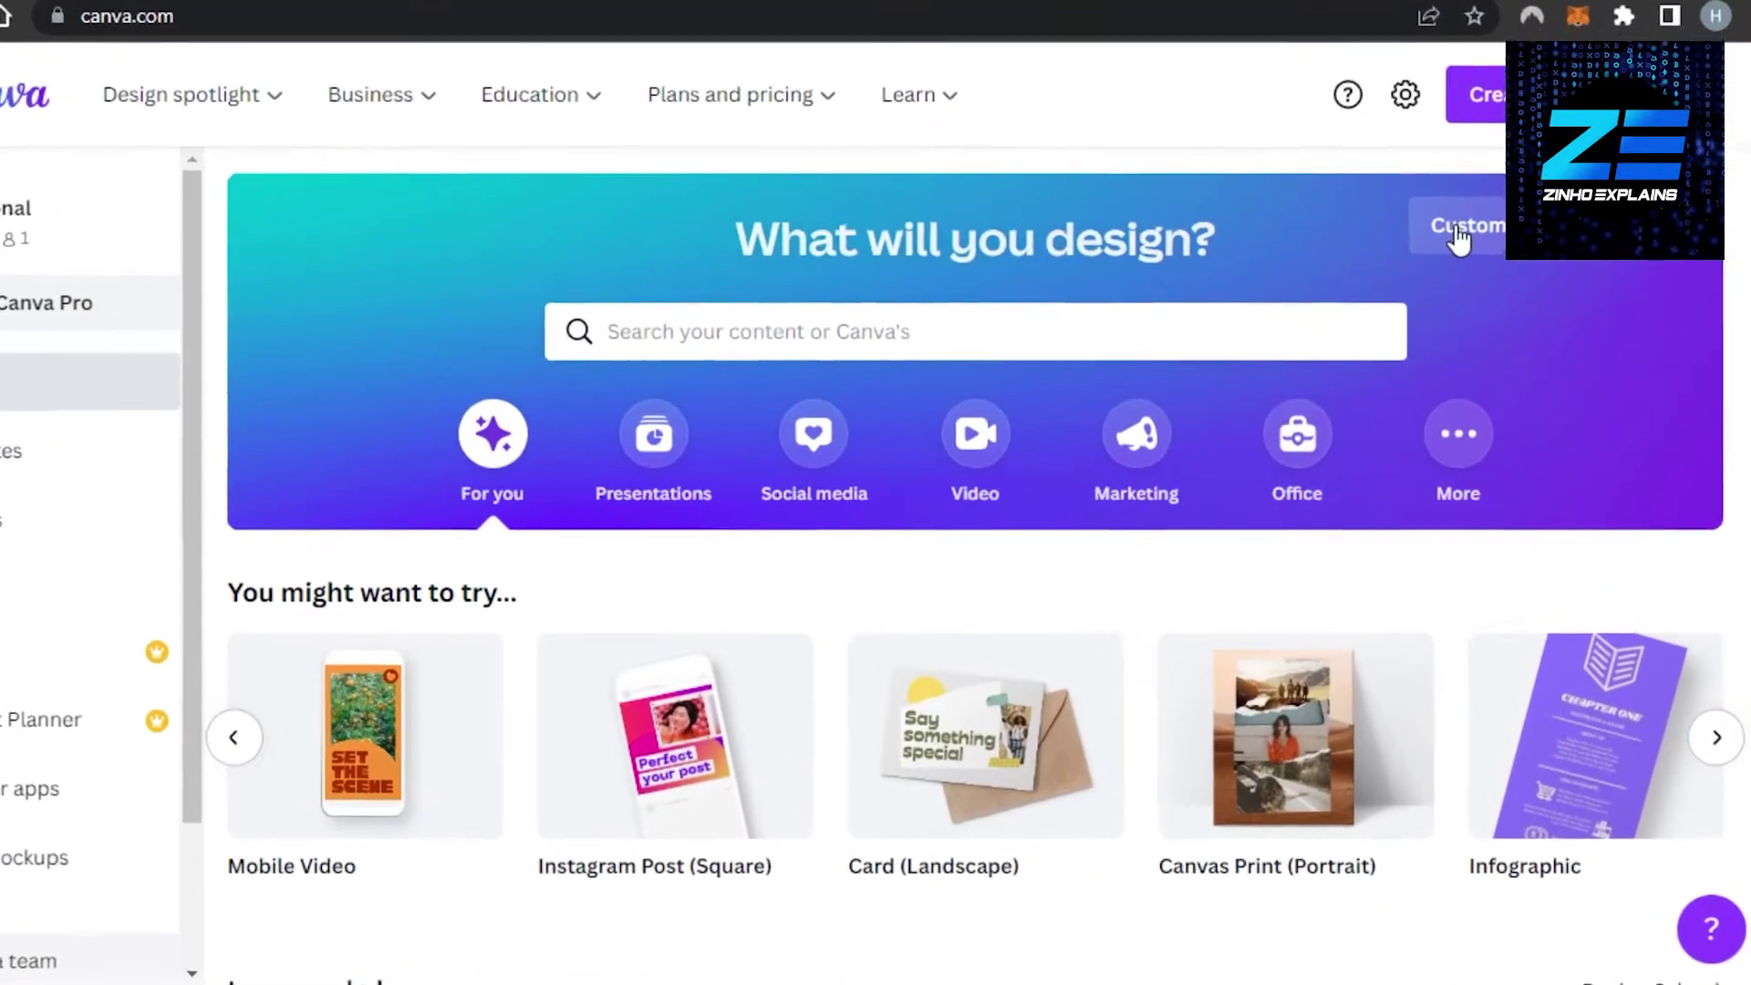
Use Custom size to create a new blank Facebook Cover design
left_click(1464, 257)
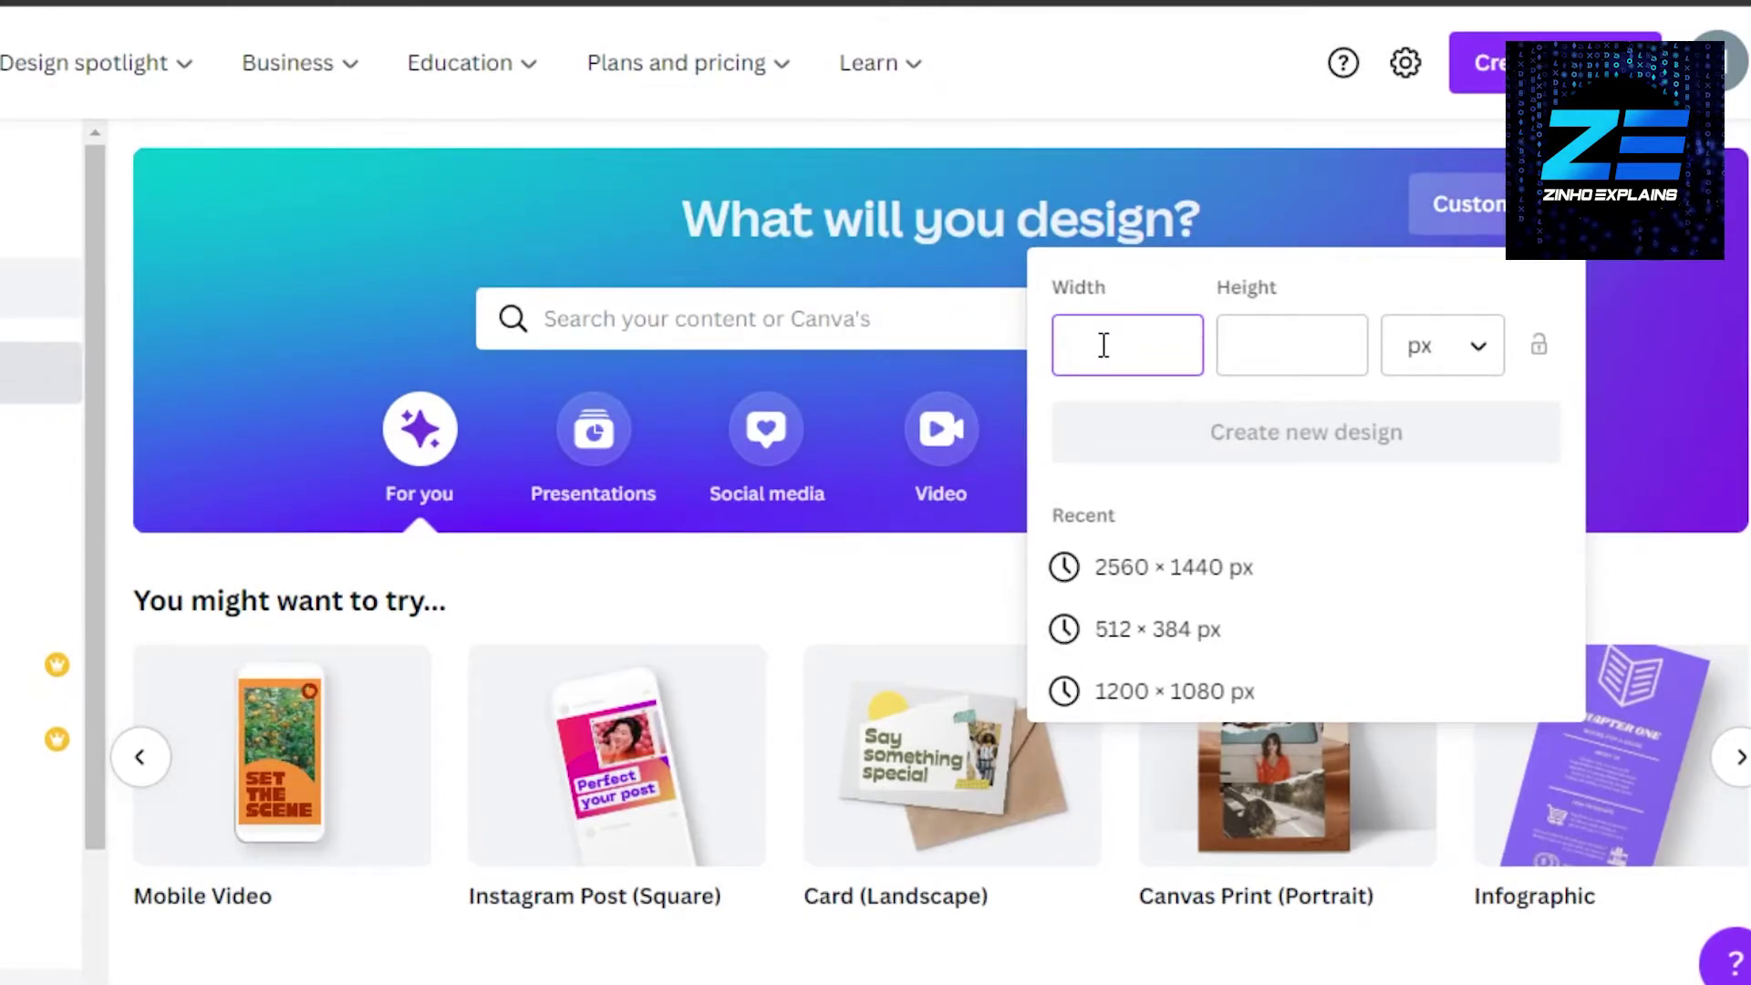
scroll(1661, 415, "down", 2)
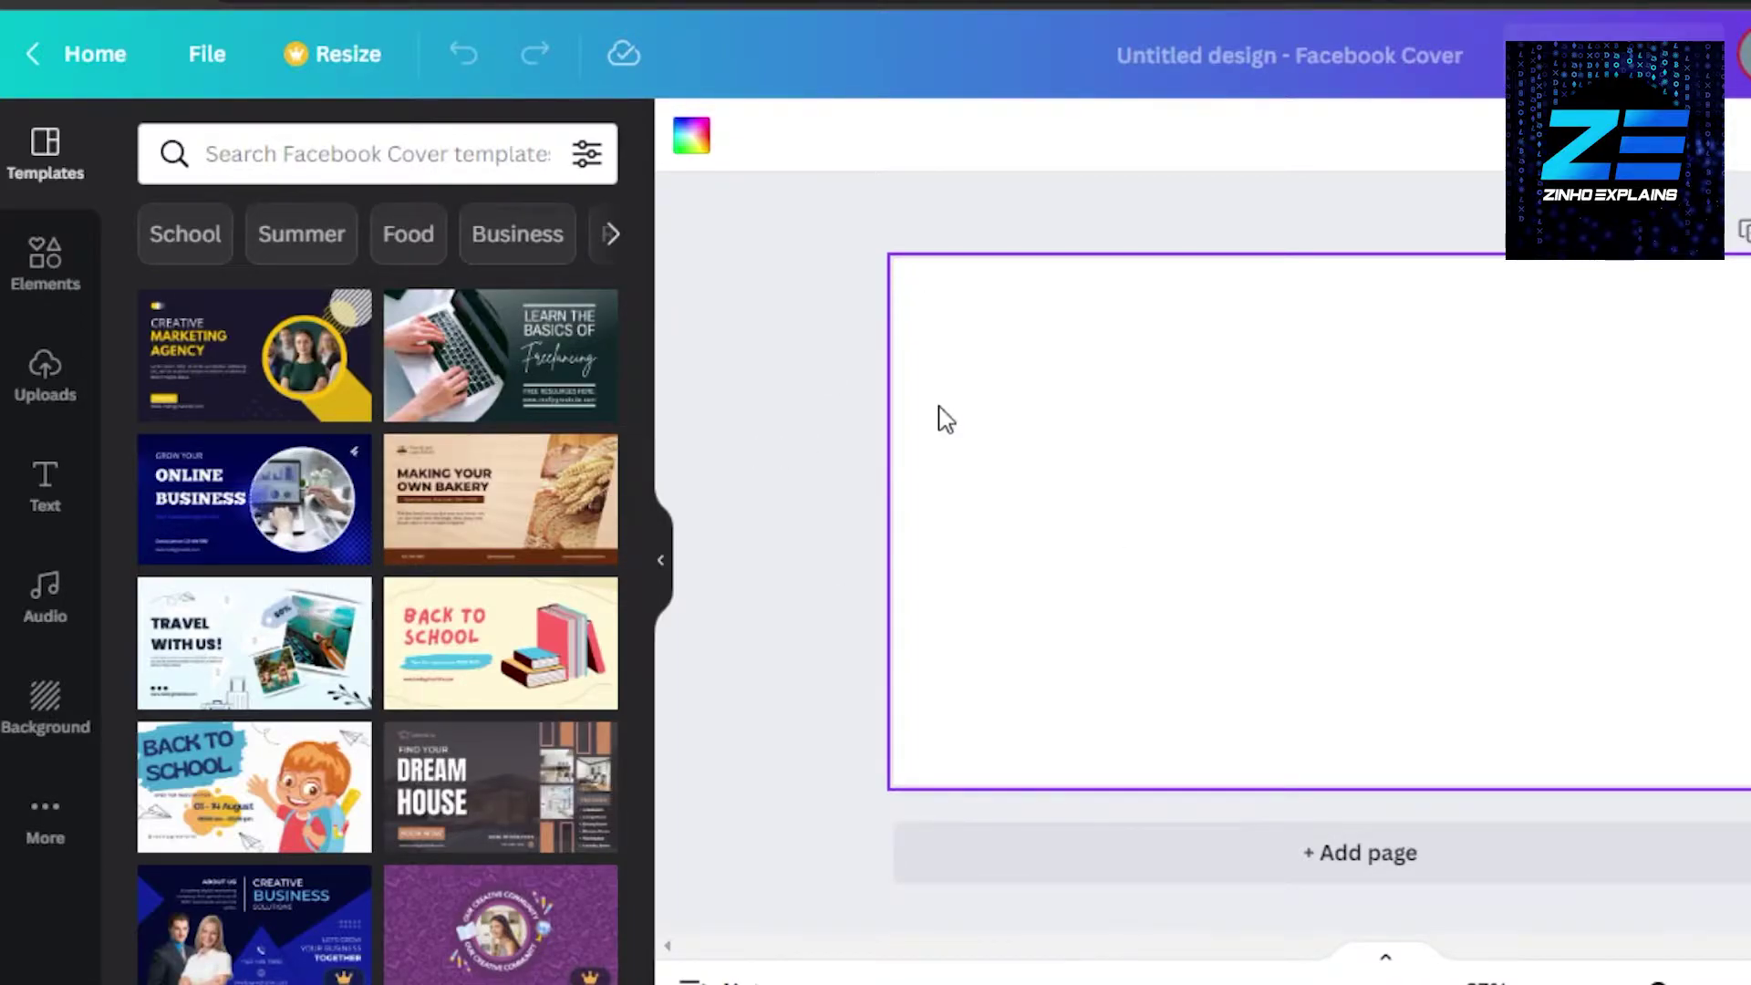
Search Elements for 'laptop with coffe' and browse the photo results
left_click(35, 288)
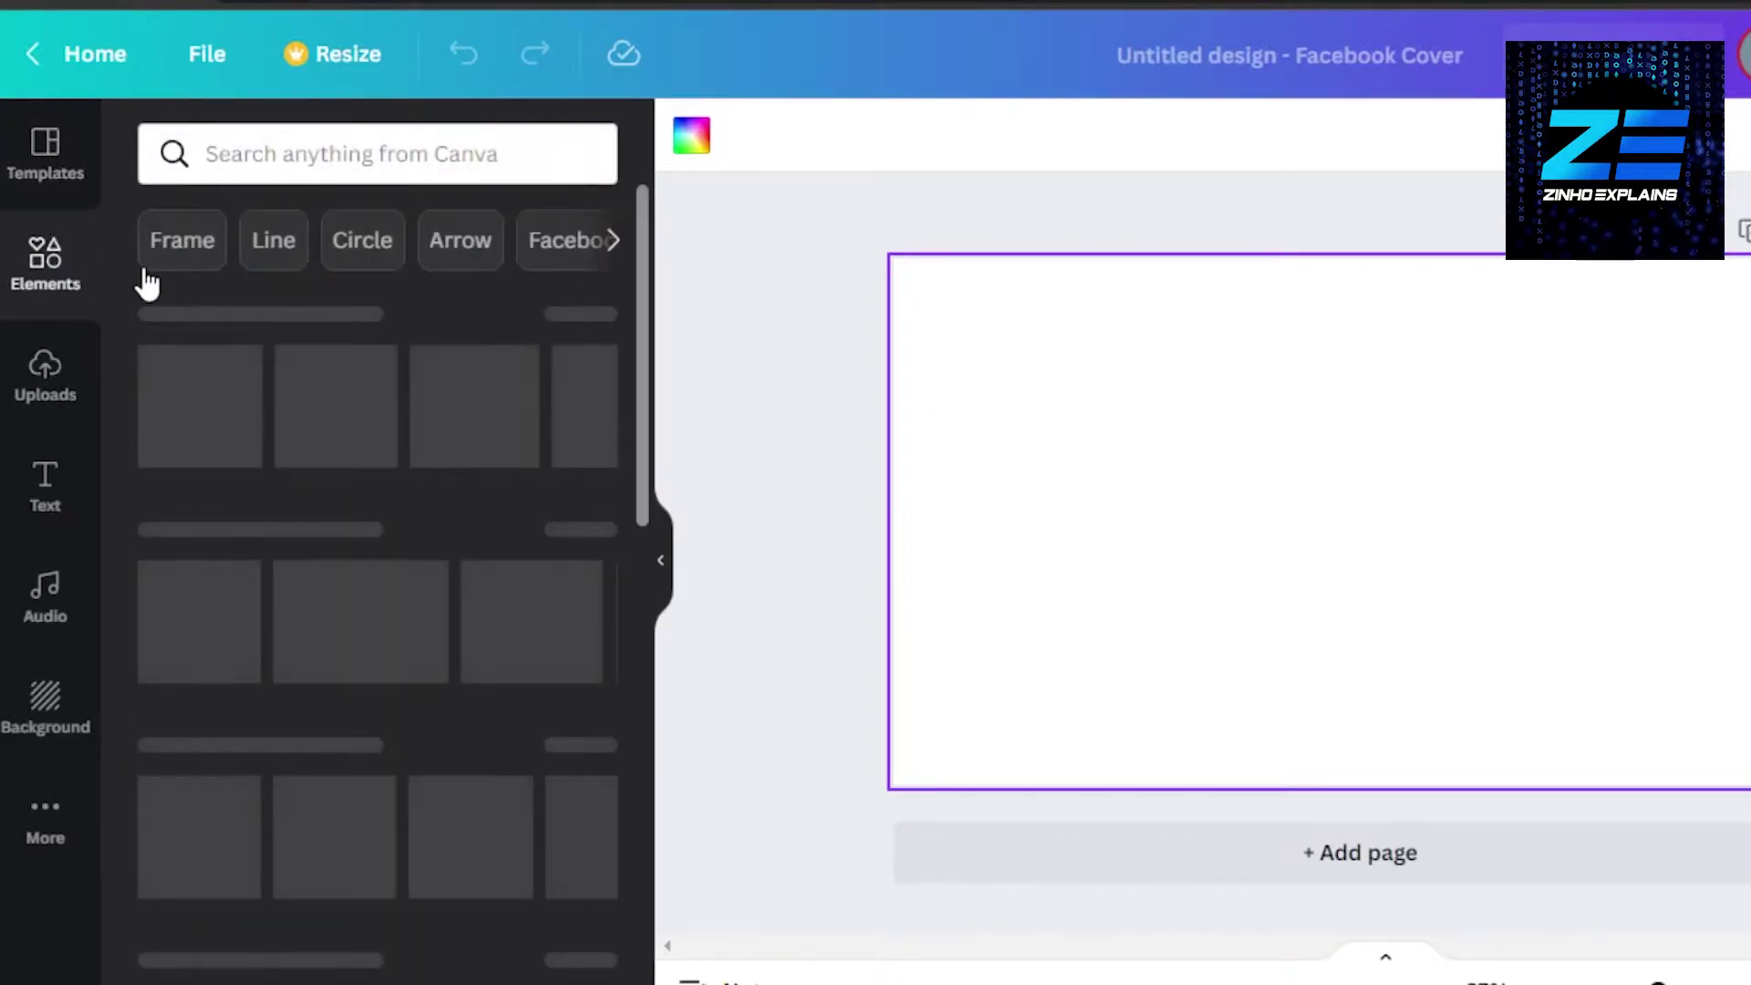
left_click_drag(644, 313, 654, 260)
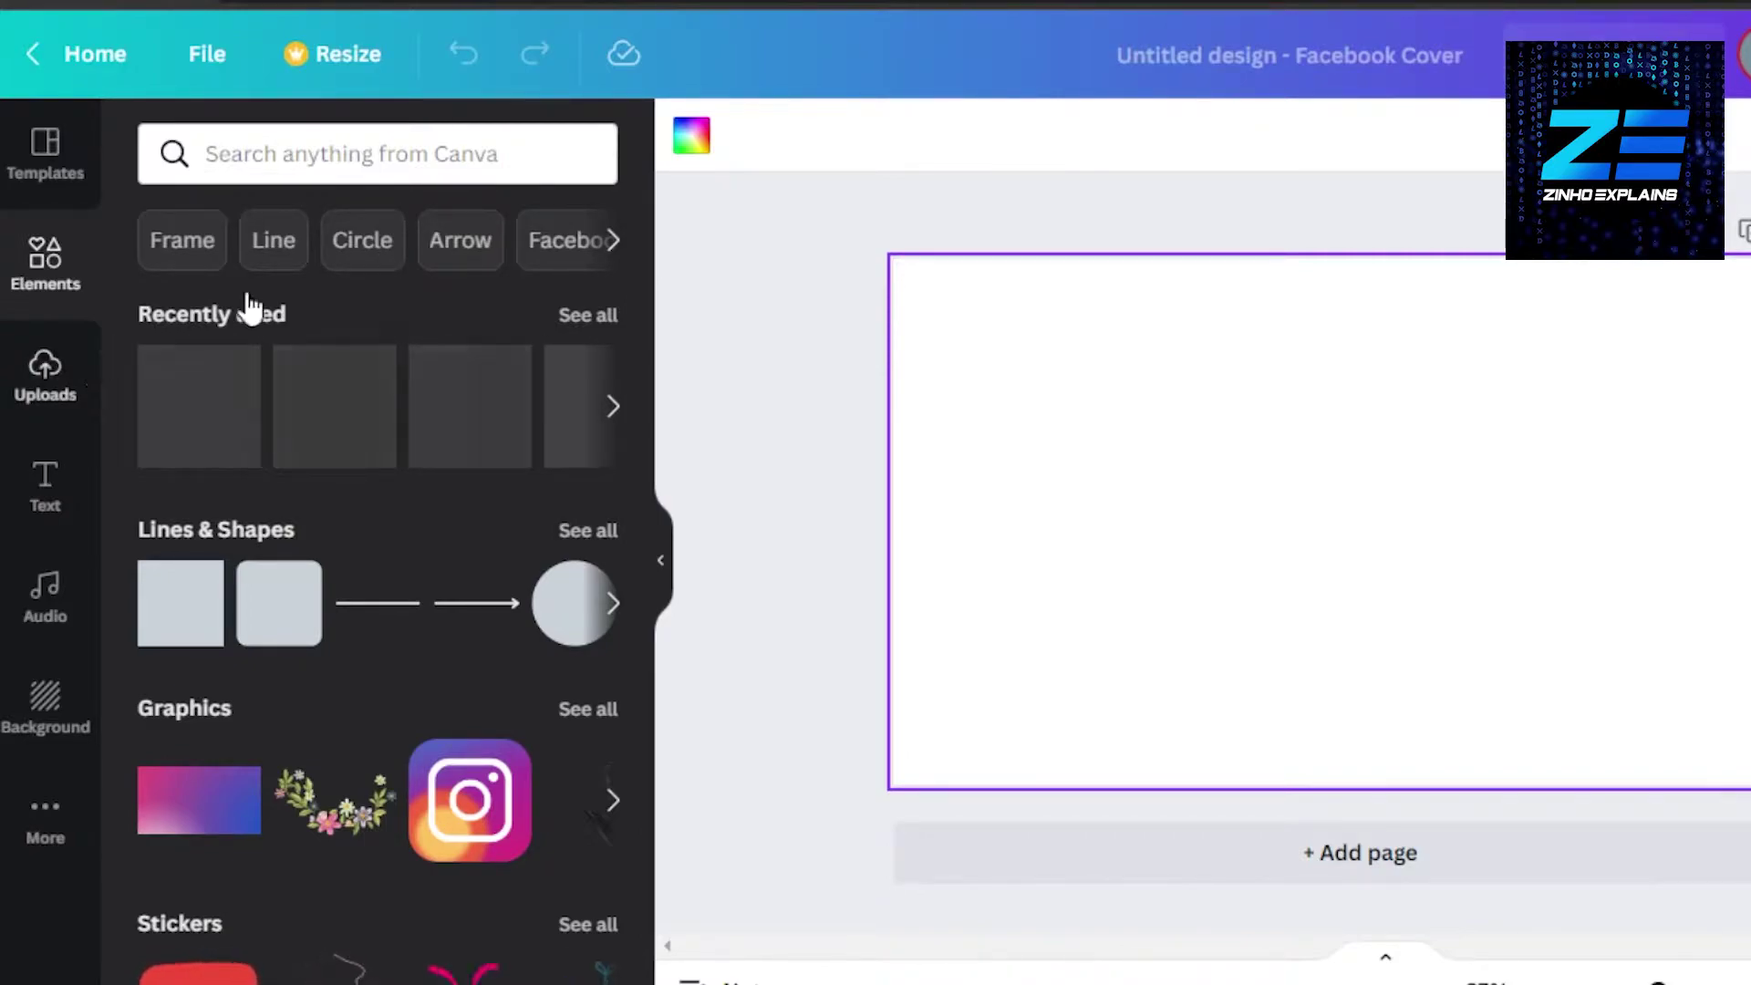
left_click(264, 166)
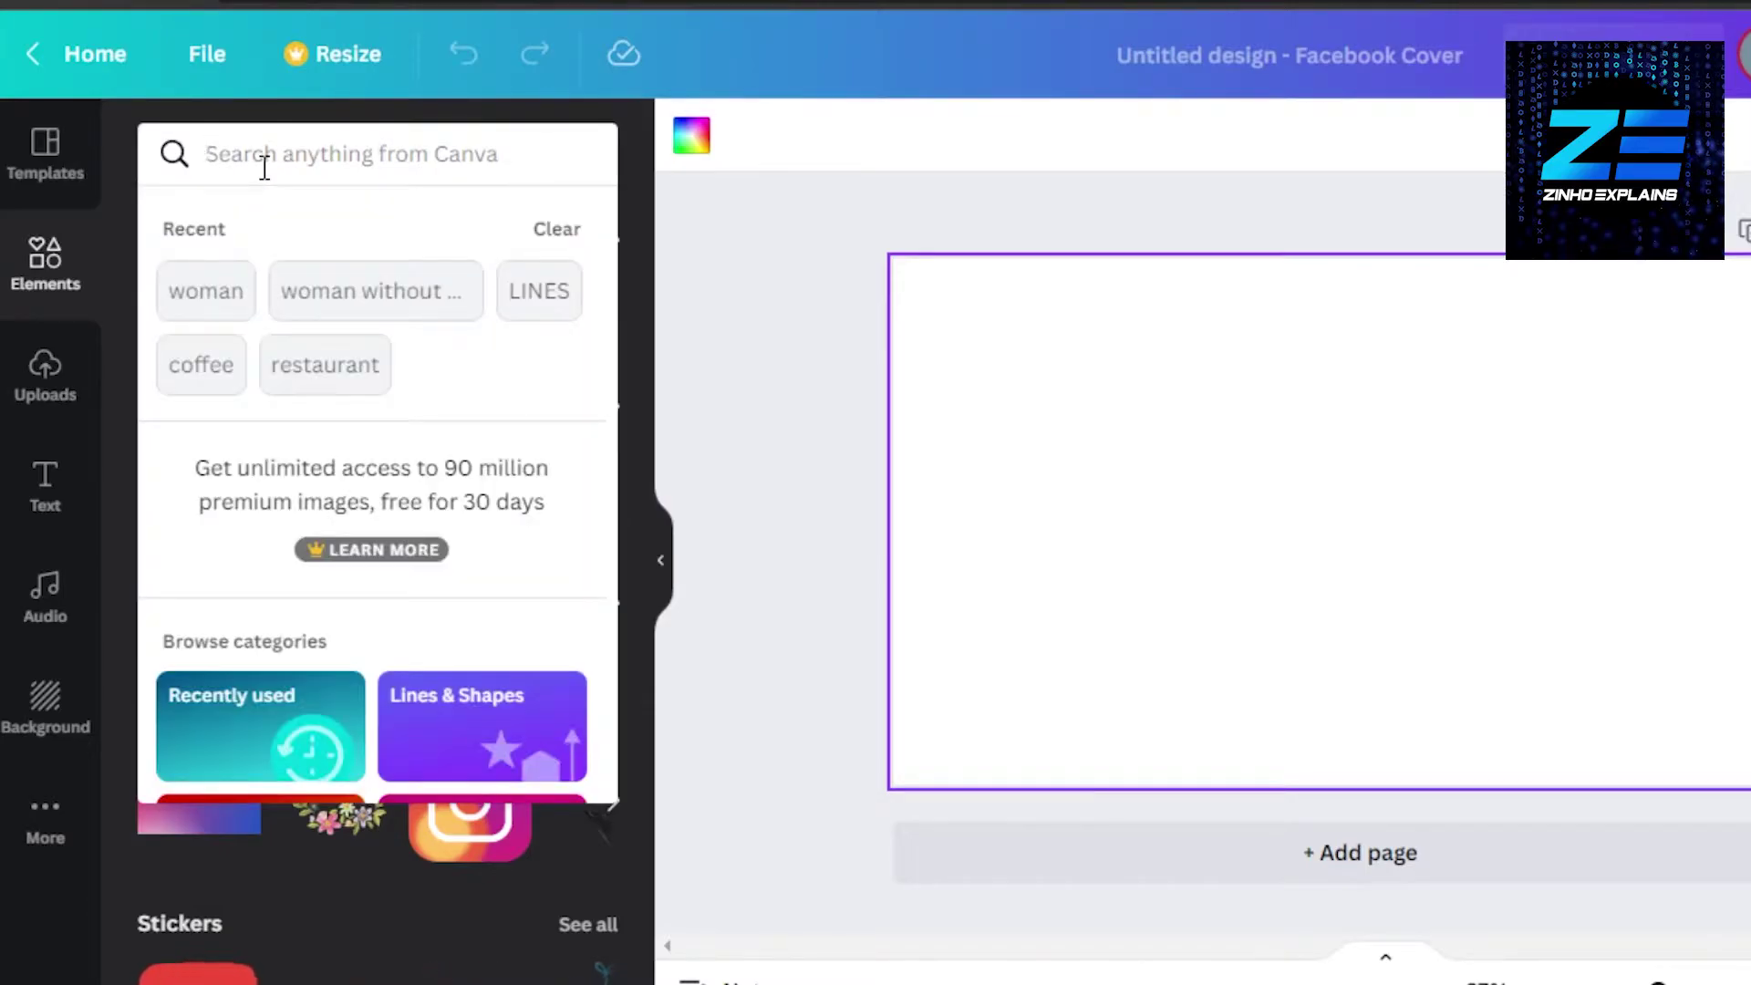
type("laptop ")
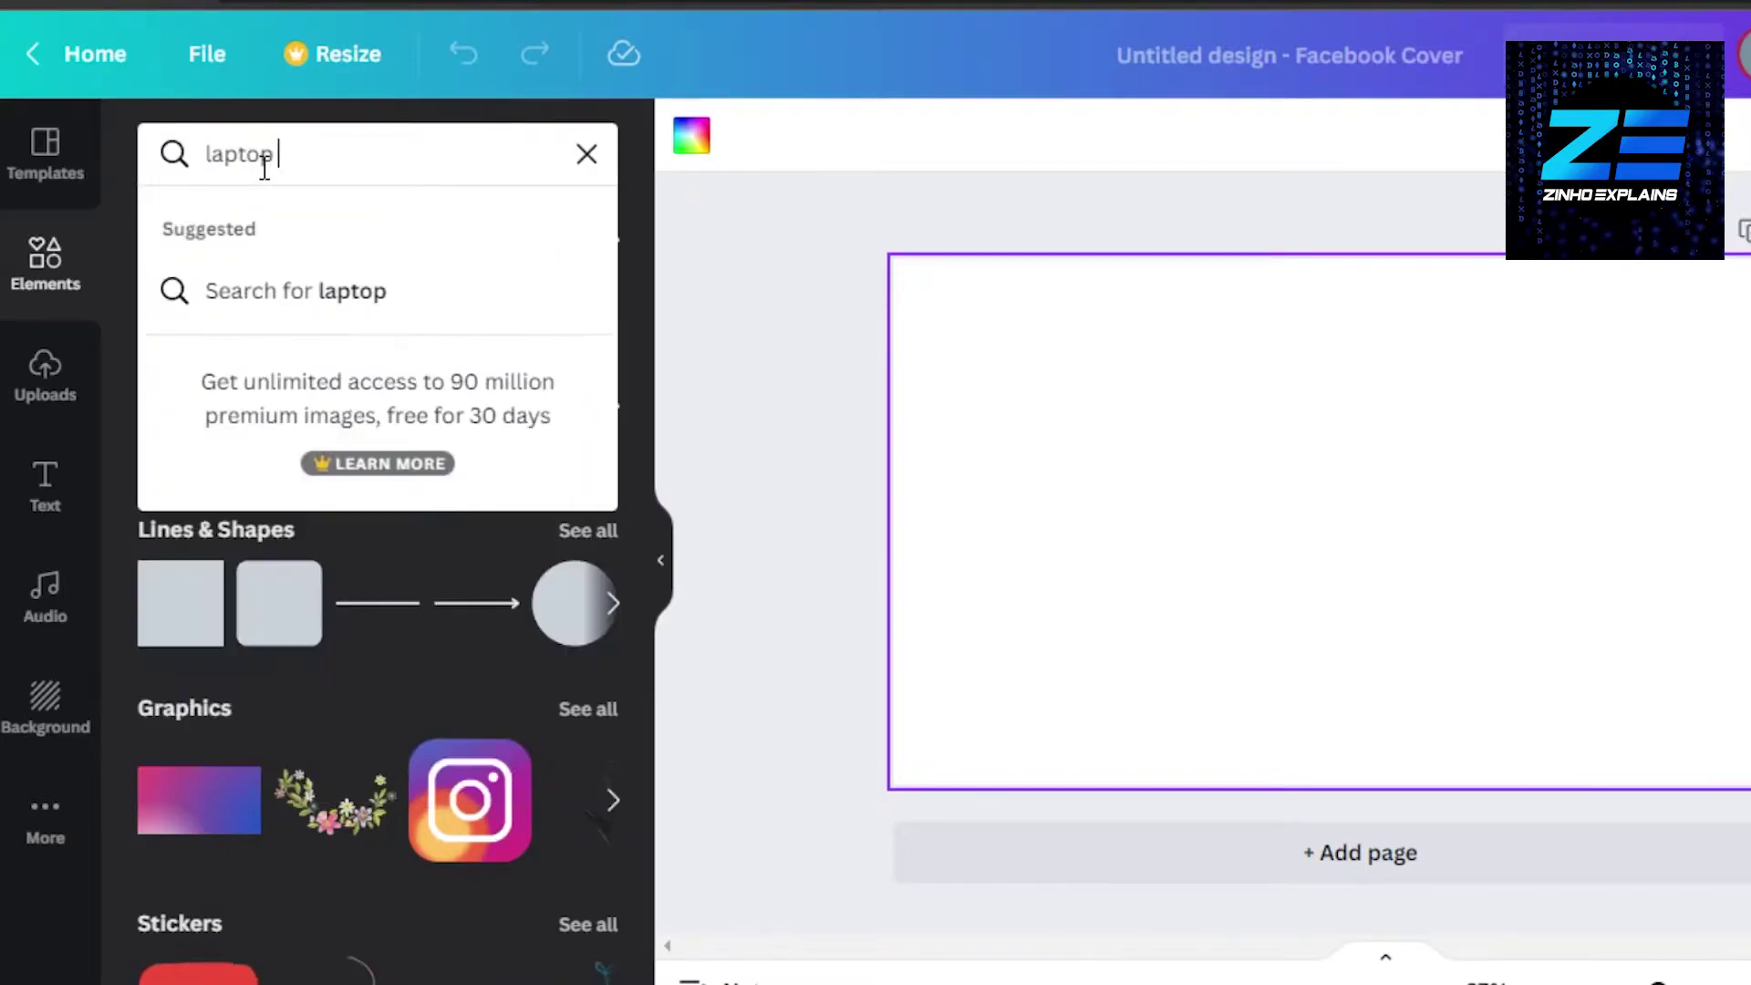
type("with coffe")
key("Return")
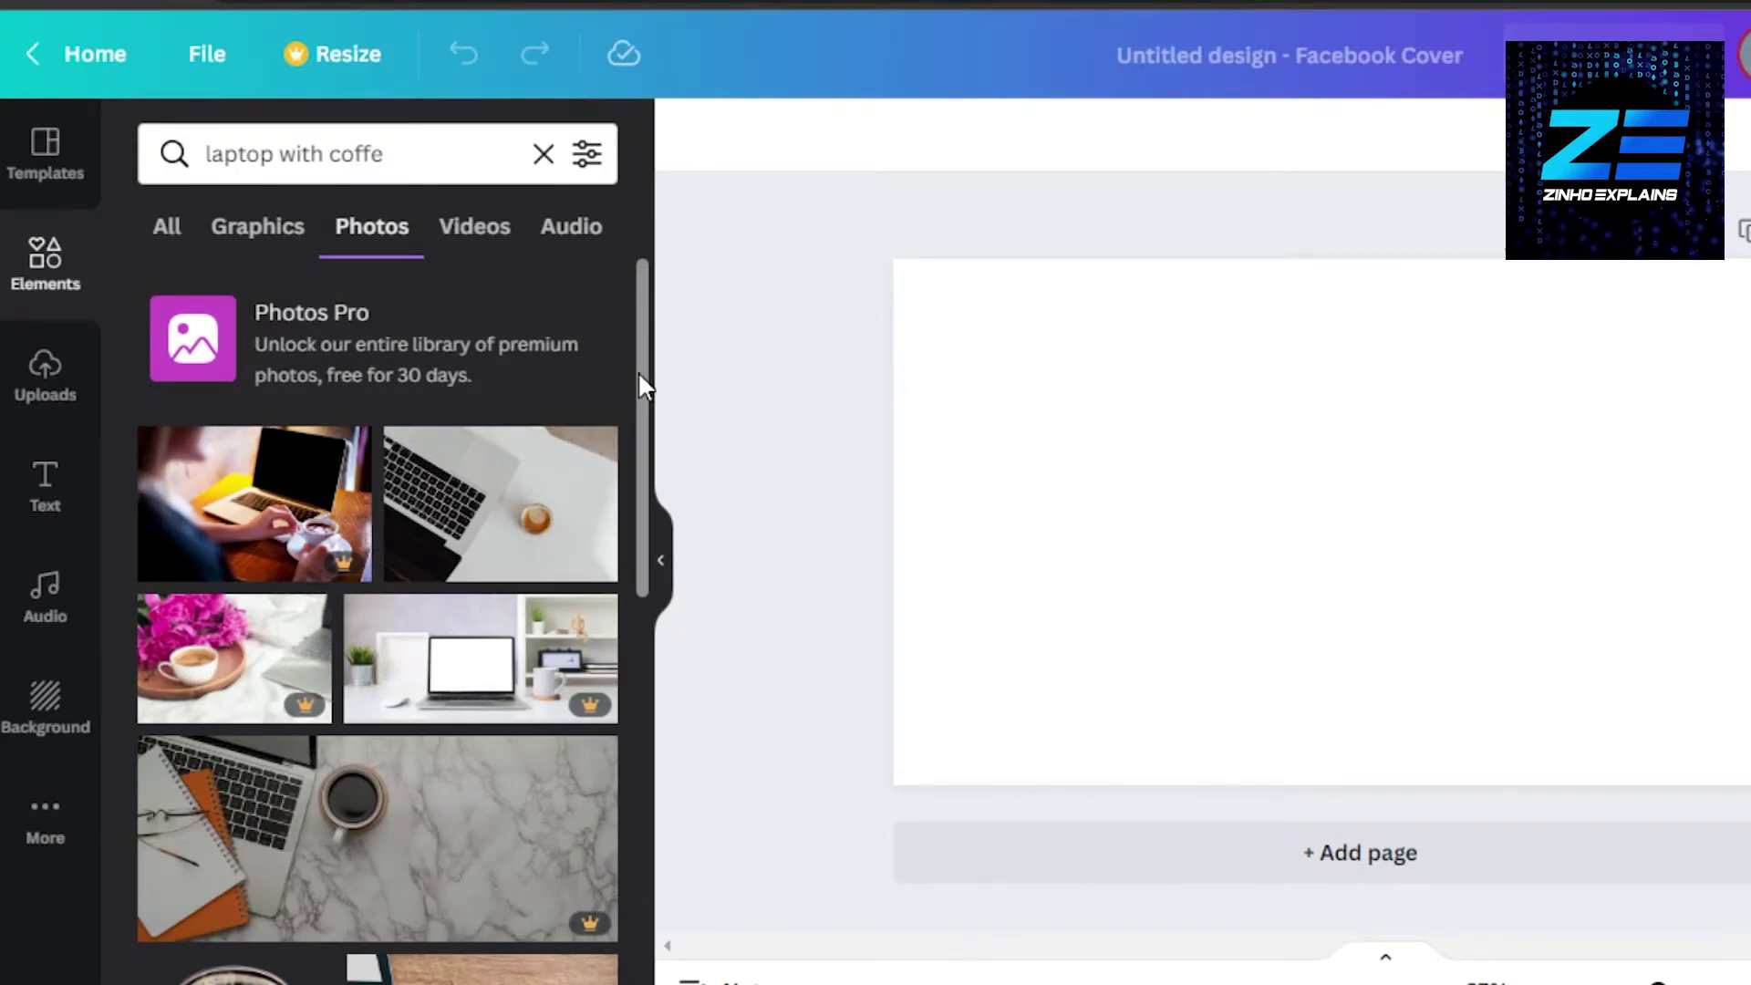
left_click_drag(638, 374, 632, 805)
left_click_drag(643, 666, 656, 294)
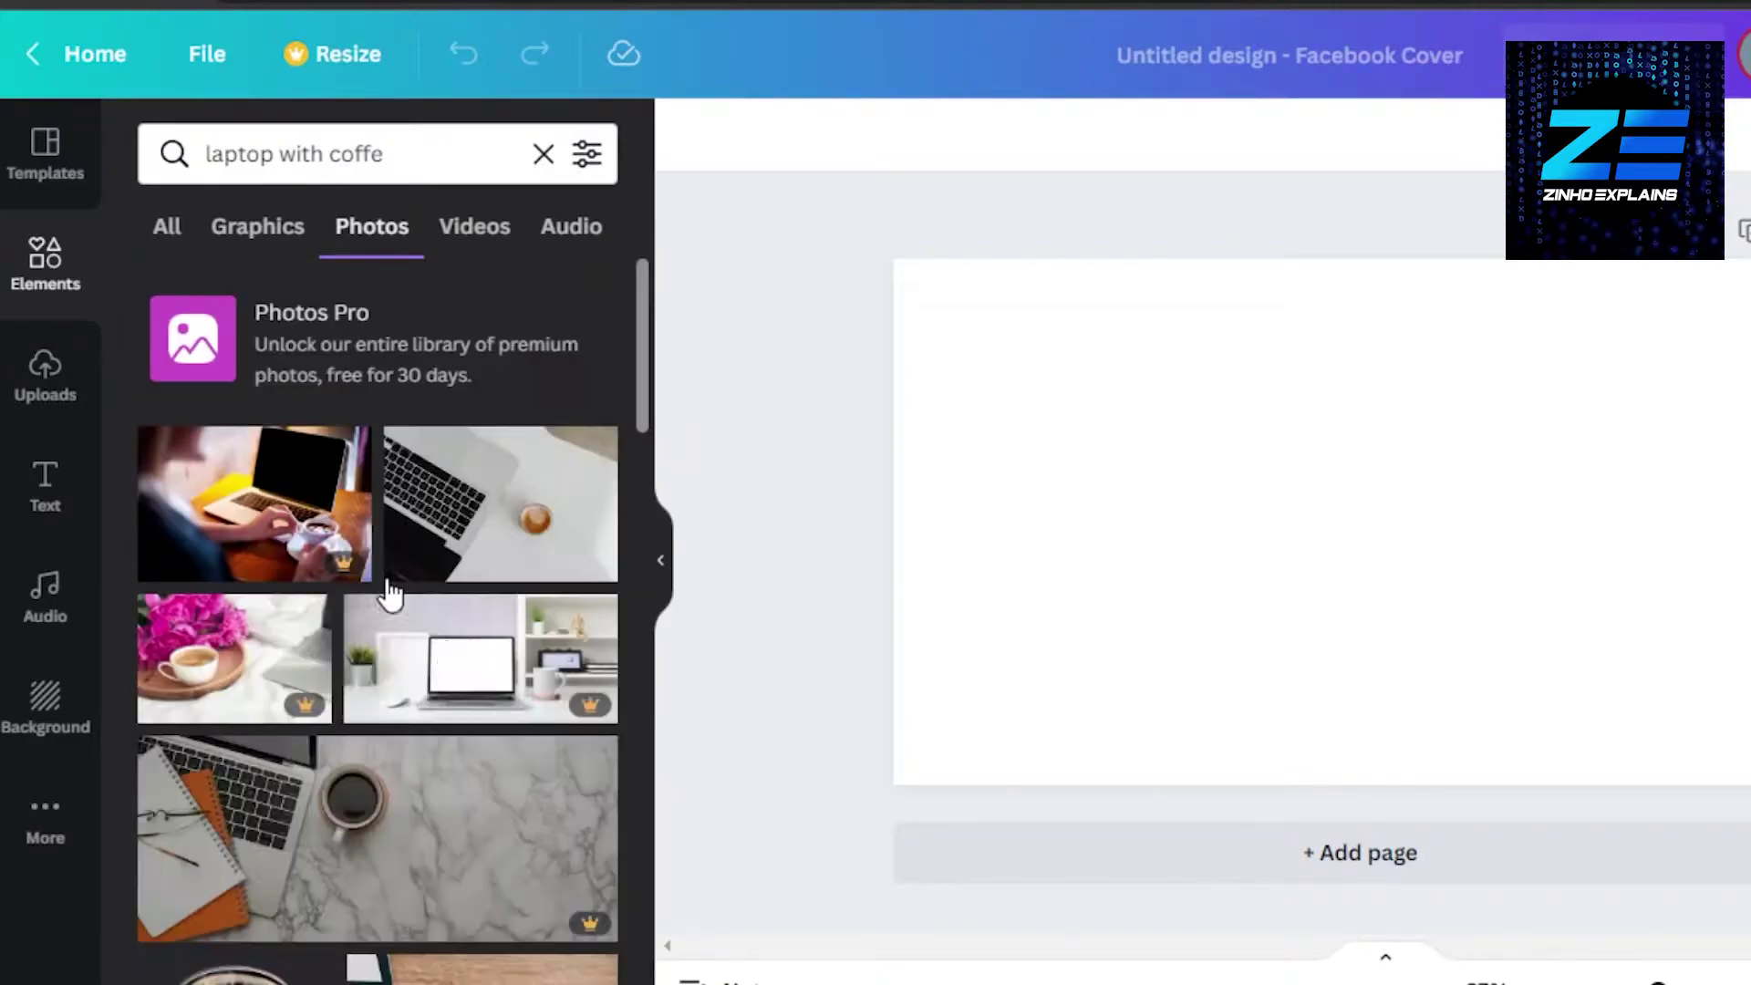
Add a laptop-and-coffee photo and enlarge it to fill the whole cover
left_click(486, 540)
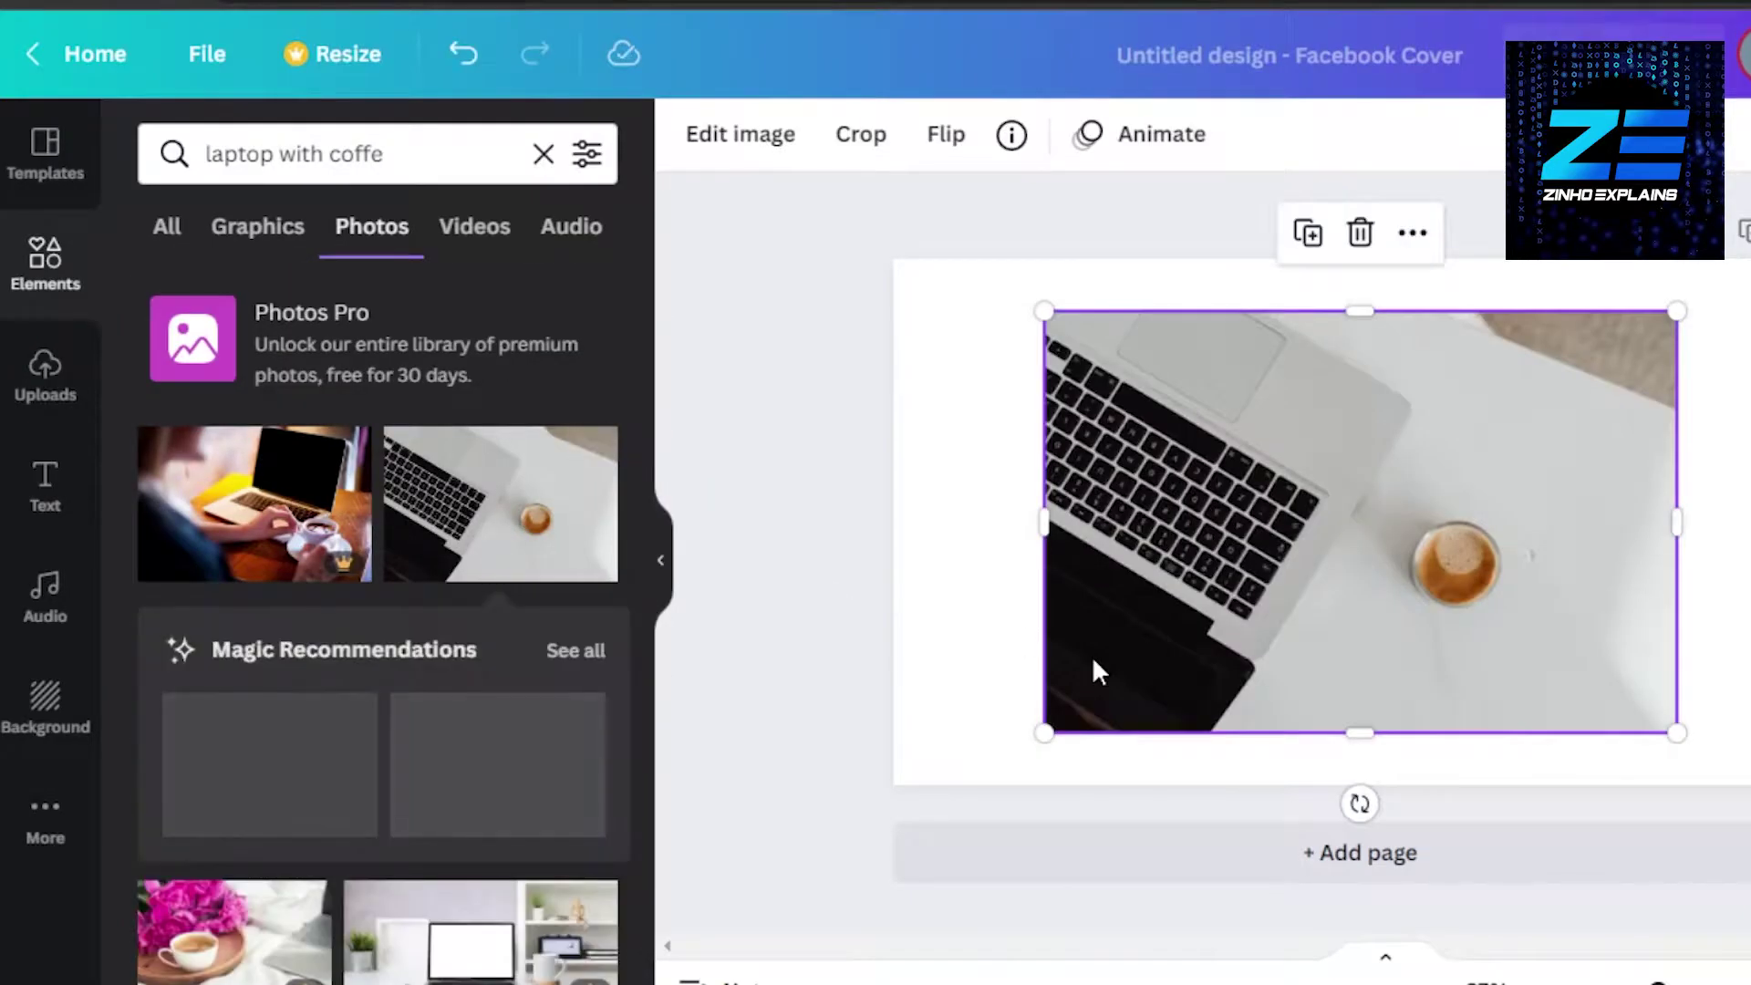
left_click_drag(1044, 311, 832, 293)
left_click_drag(1376, 618, 1097, 520)
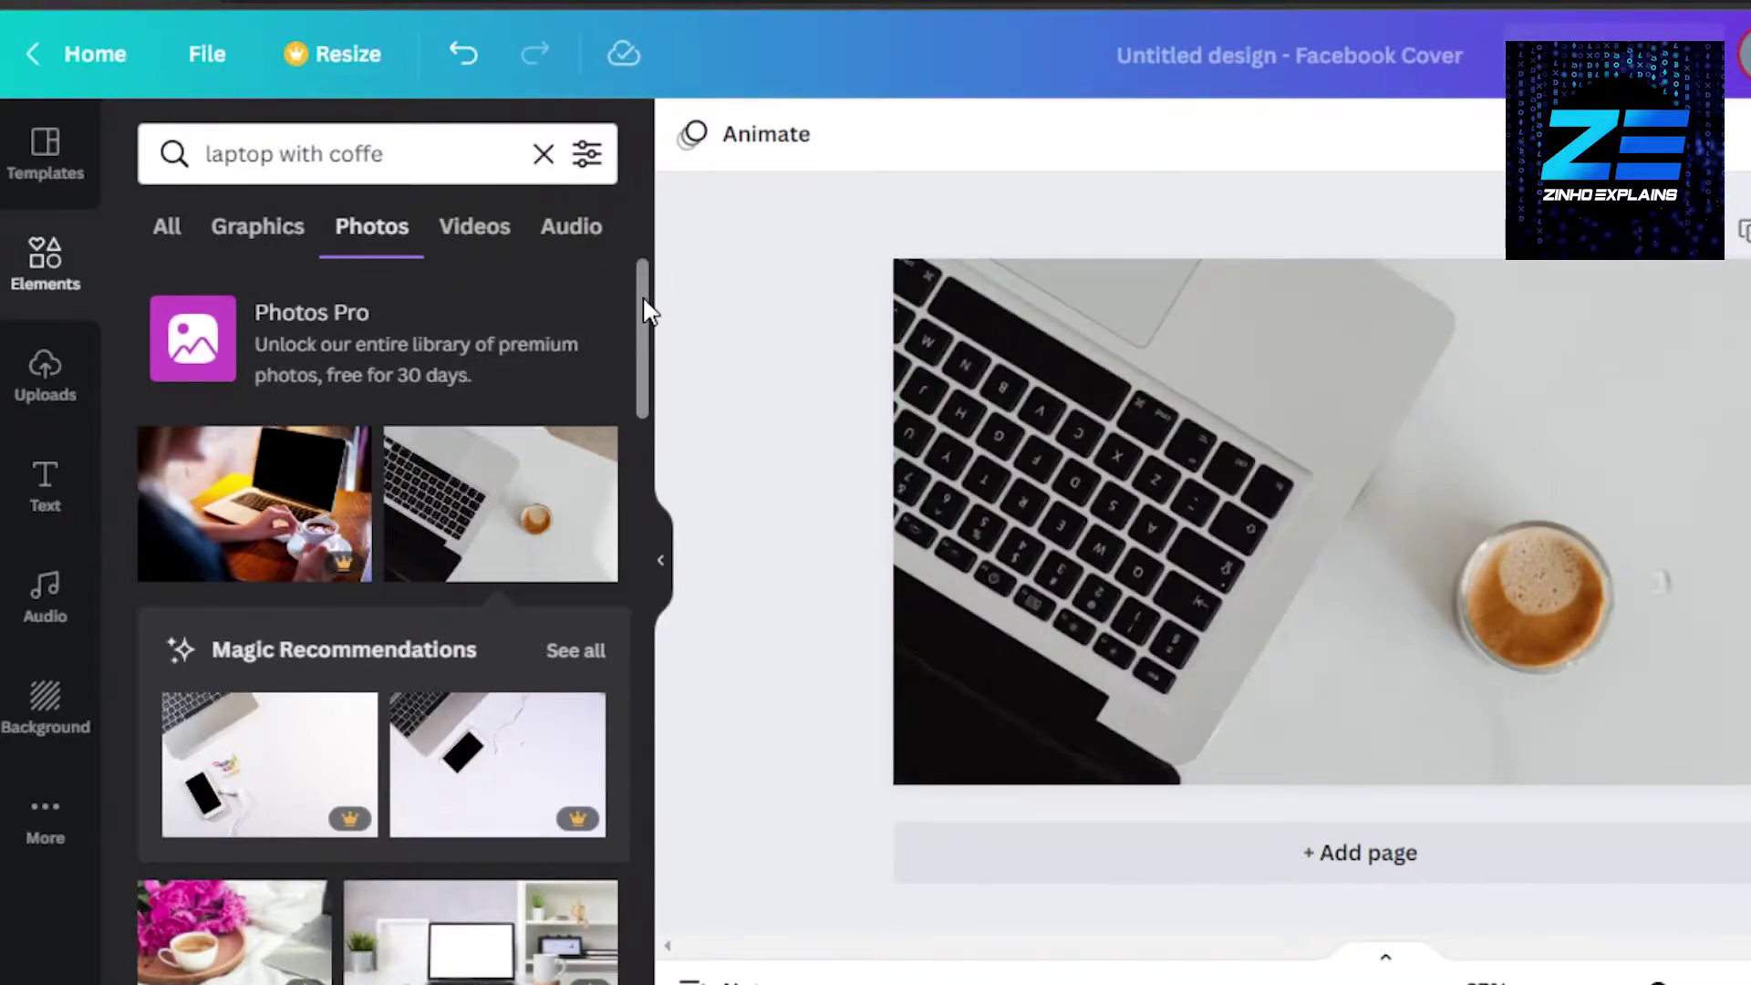
Change the photo search to just 'laptop'
left_click_drag(644, 310, 645, 812)
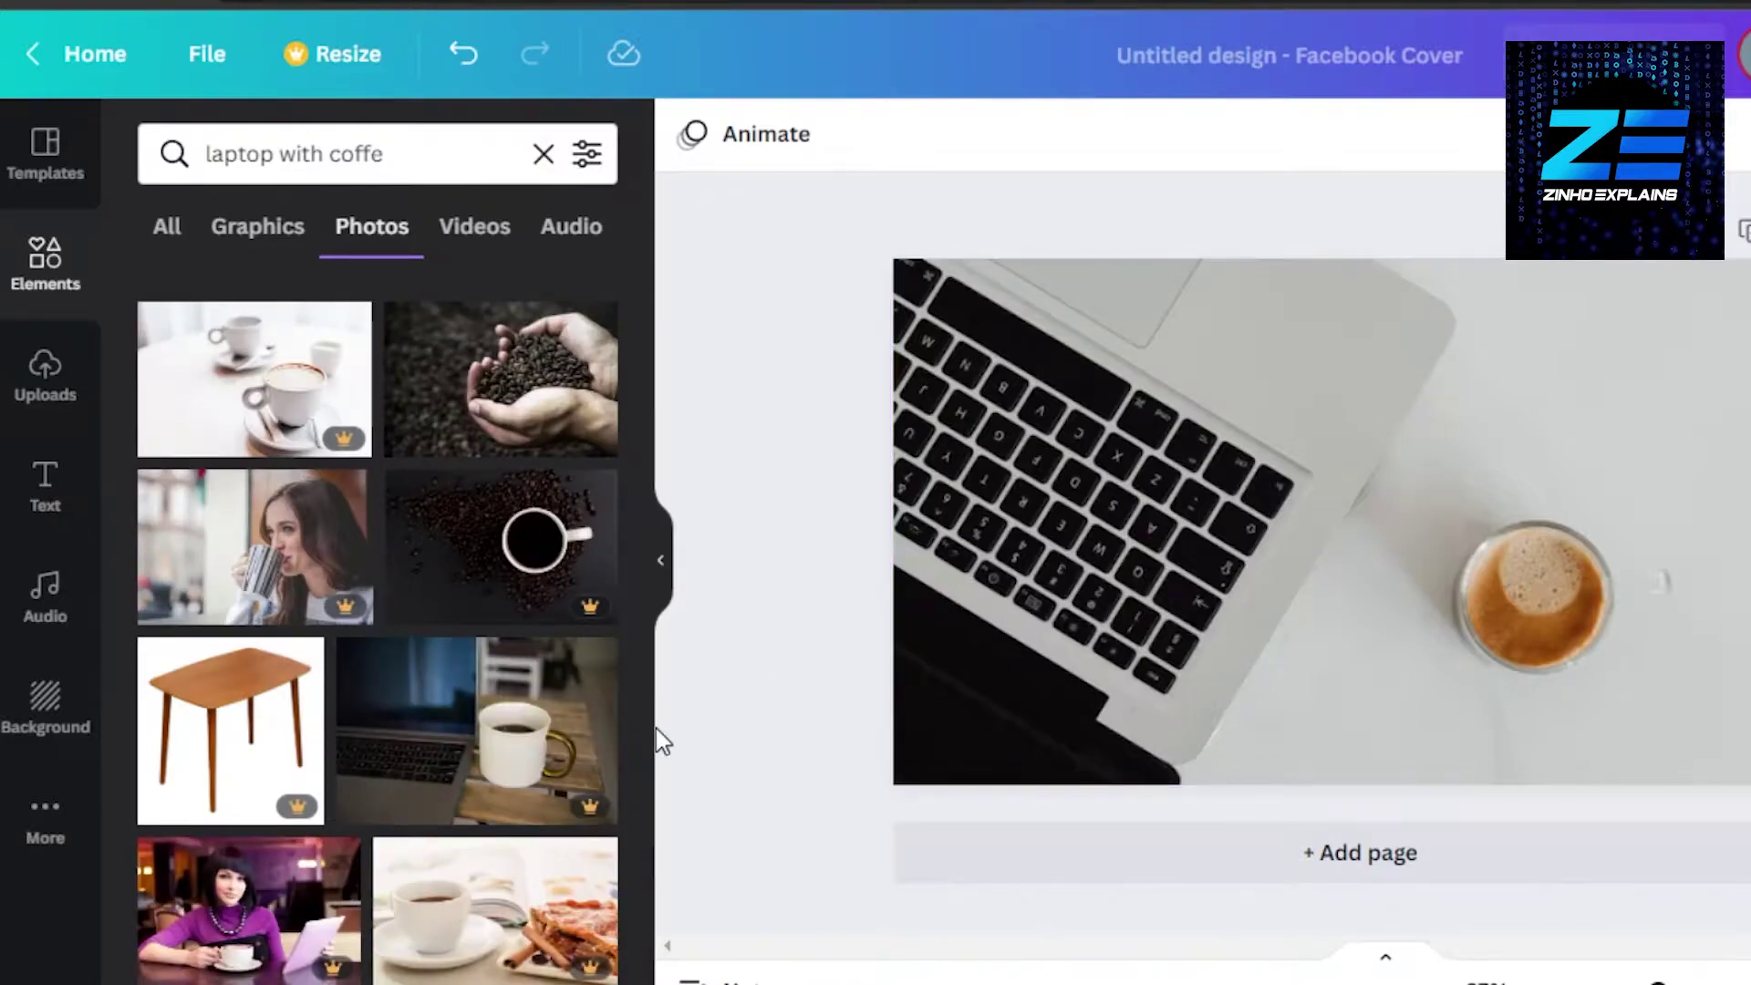
left_click_drag(642, 789, 649, 921)
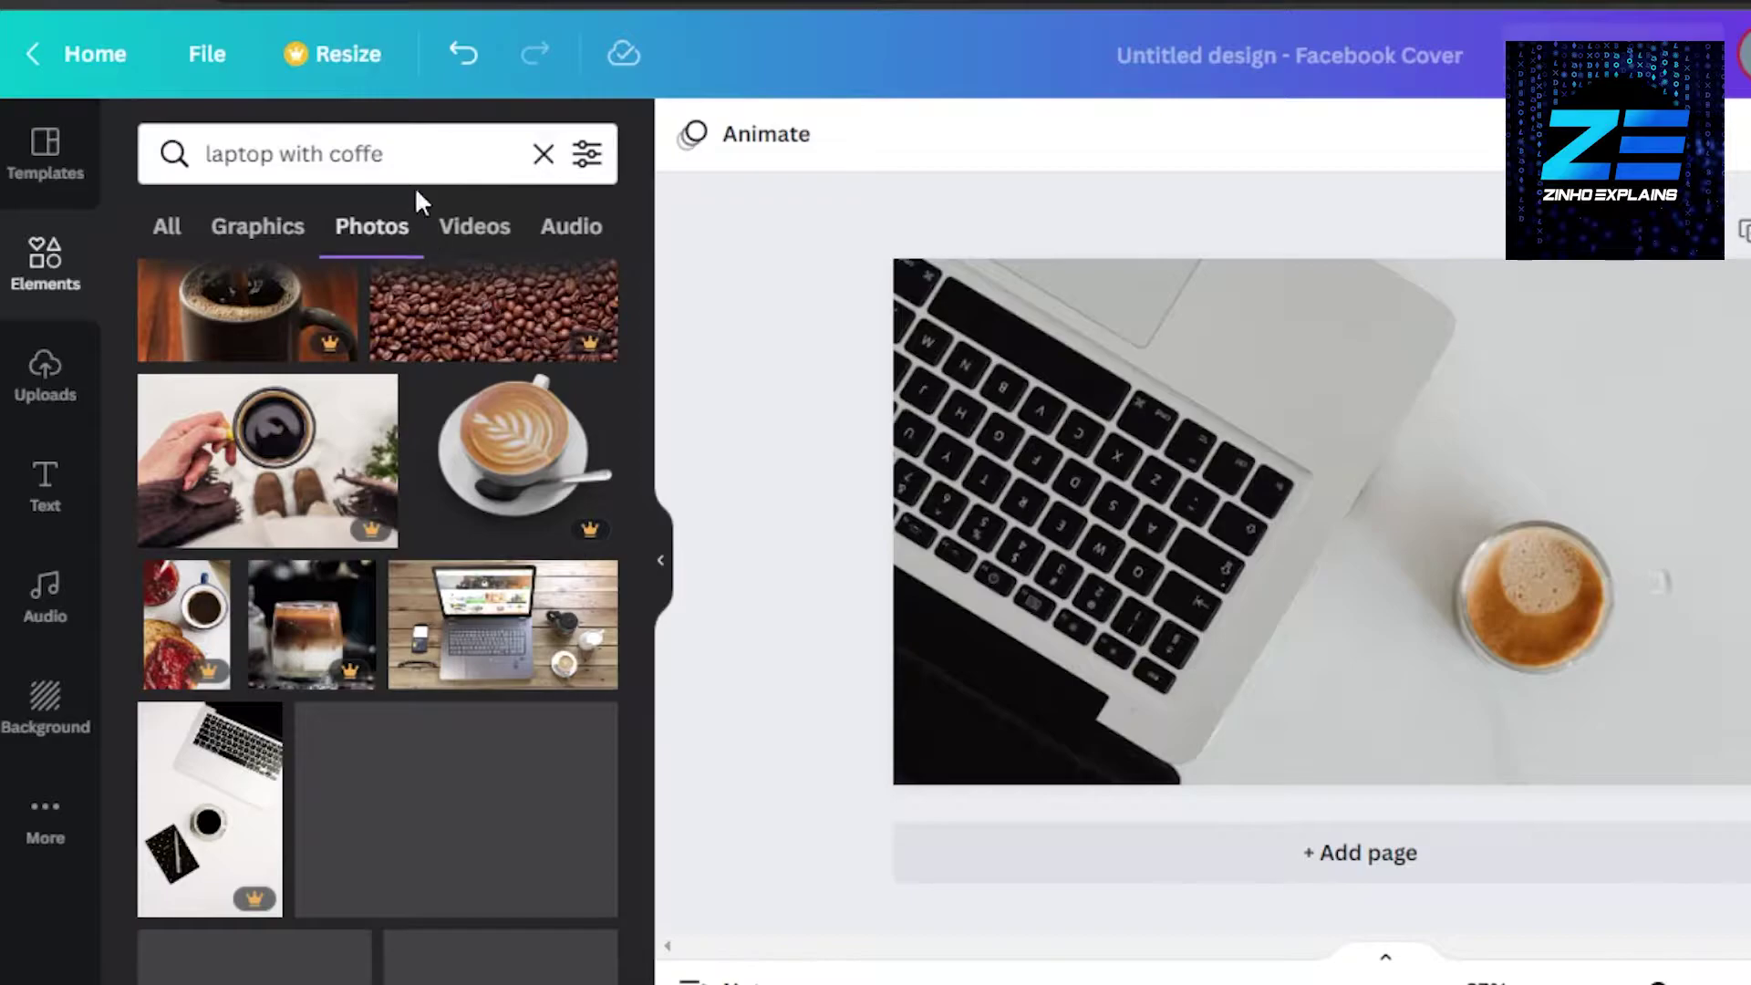
key("BackSpace")
key("BackSpace")
key("BackSpace")
key("BackSpace")
key("BackSpace")
key("BackSpace")
key("BackSpace")
key("BackSpace")
key("BackSpace")
key("BackSpace")
key("BackSpace")
key("Return")
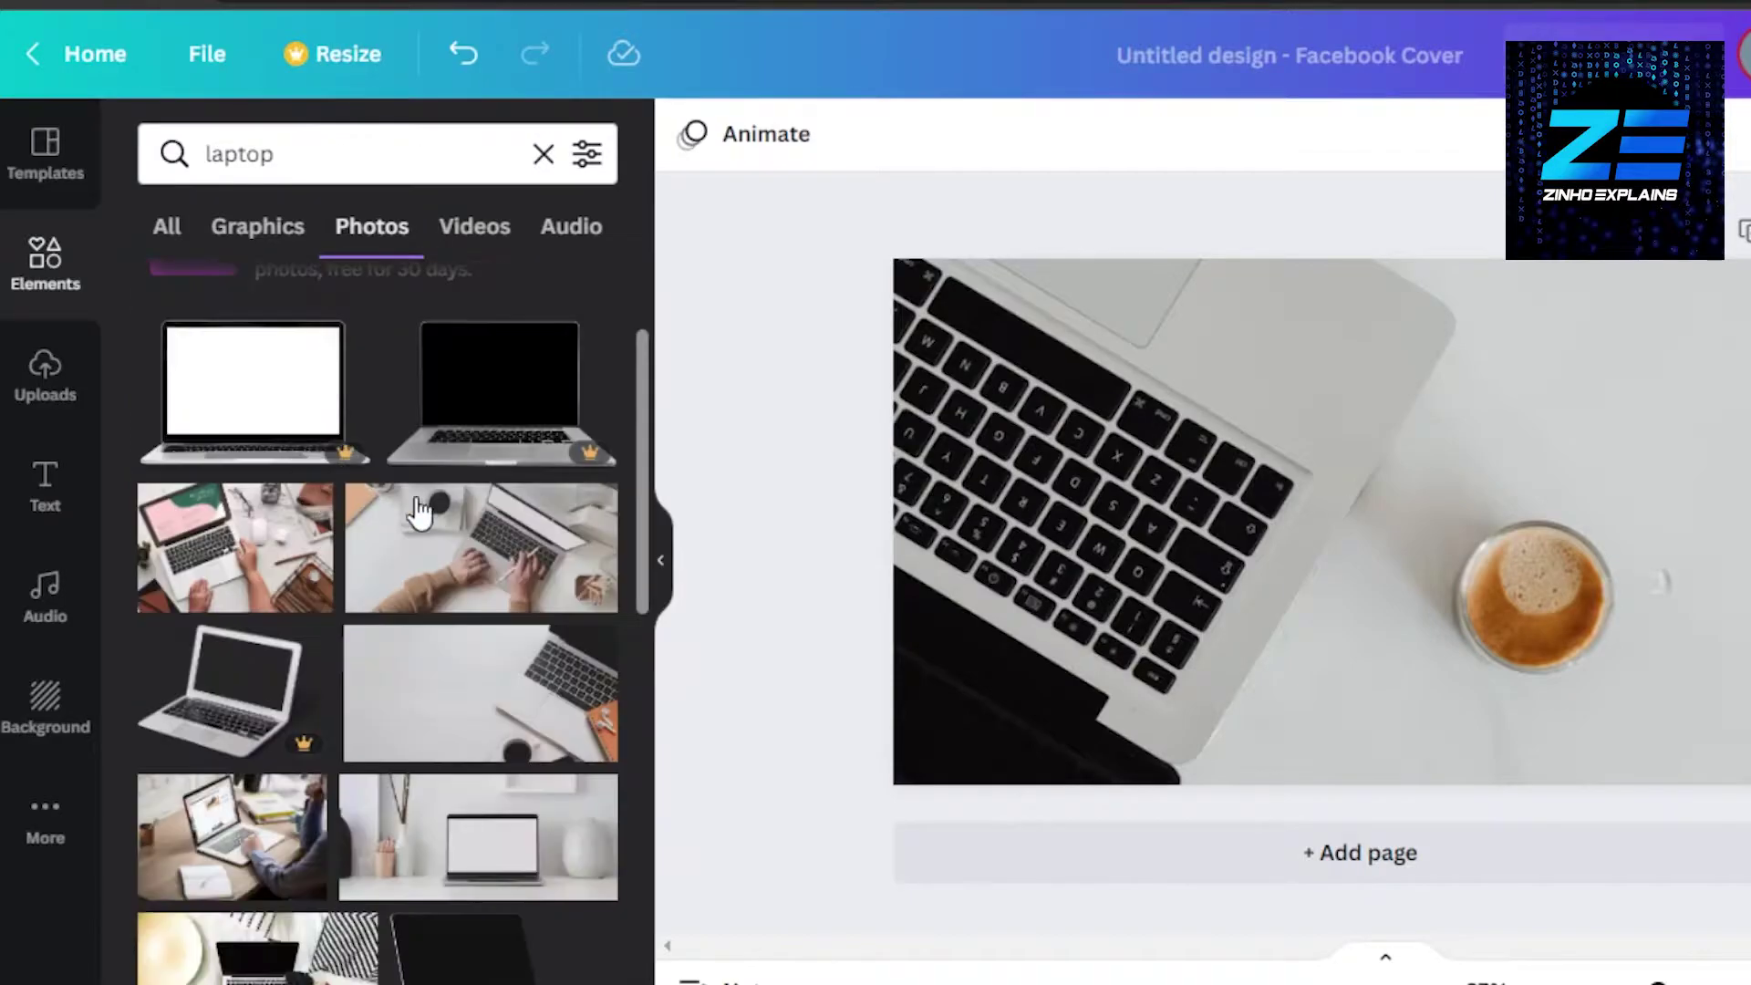
Make the hands-typing-on-laptop photo the cover background and lower its transparency to fade it
left_click(446, 548)
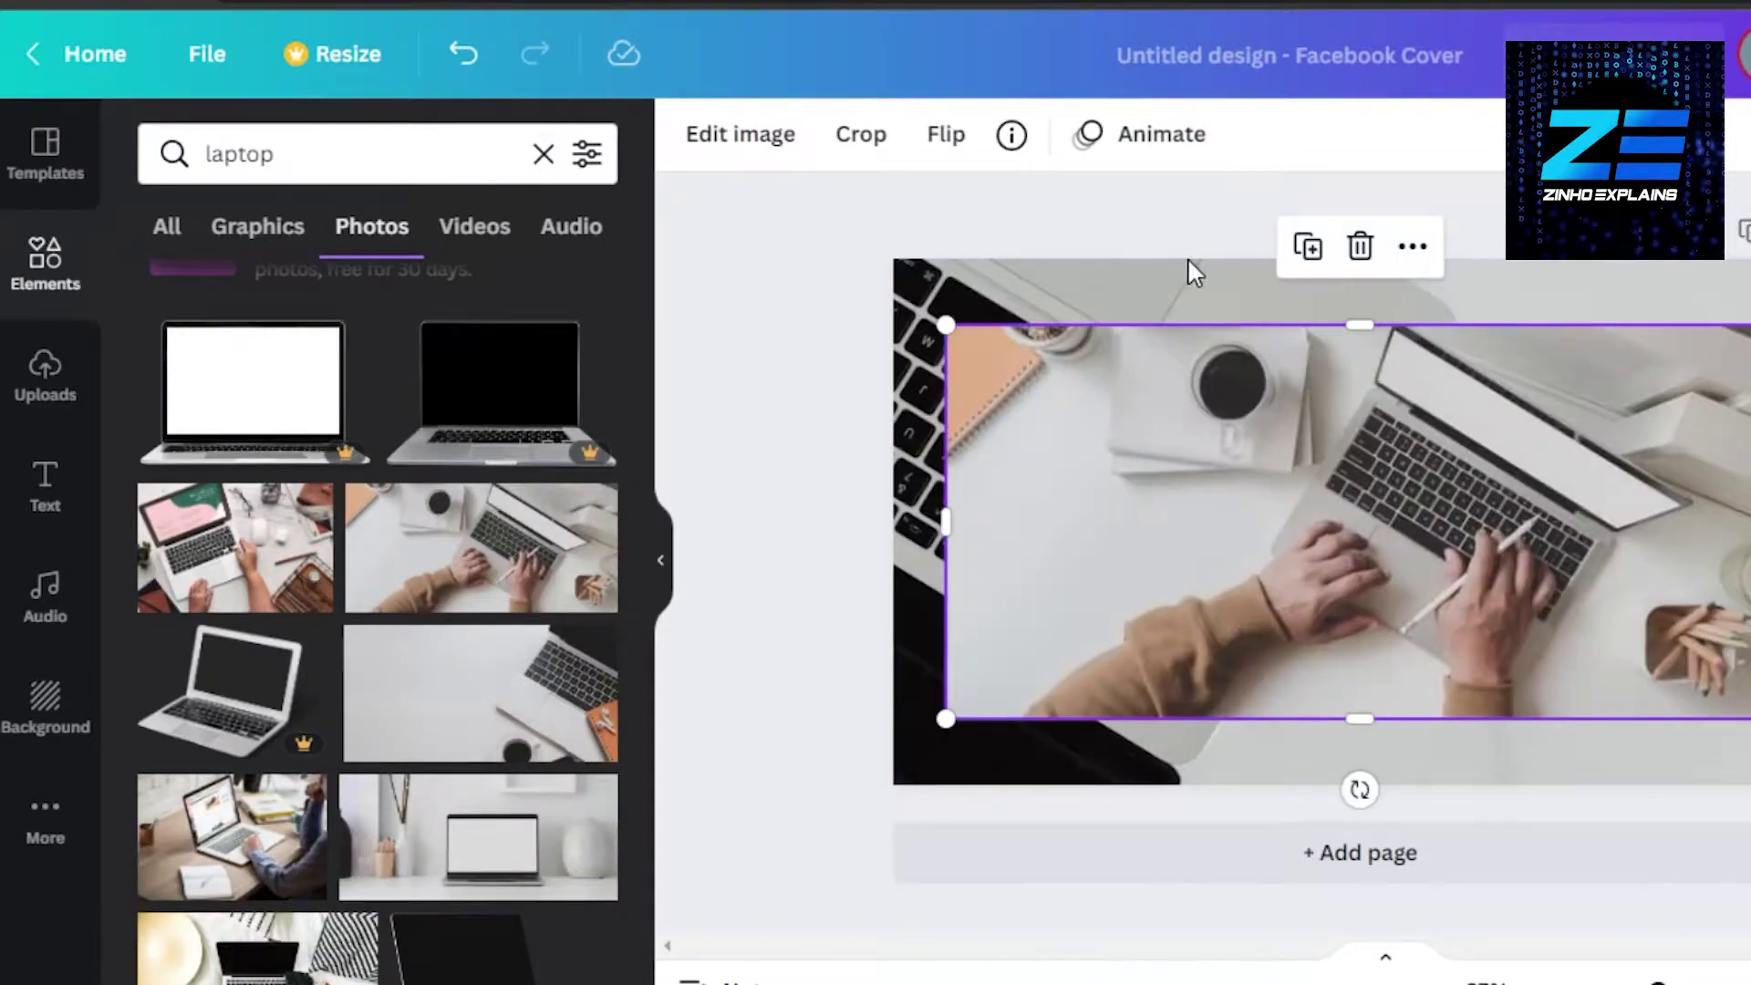
left_click_drag(1213, 347, 1367, 383)
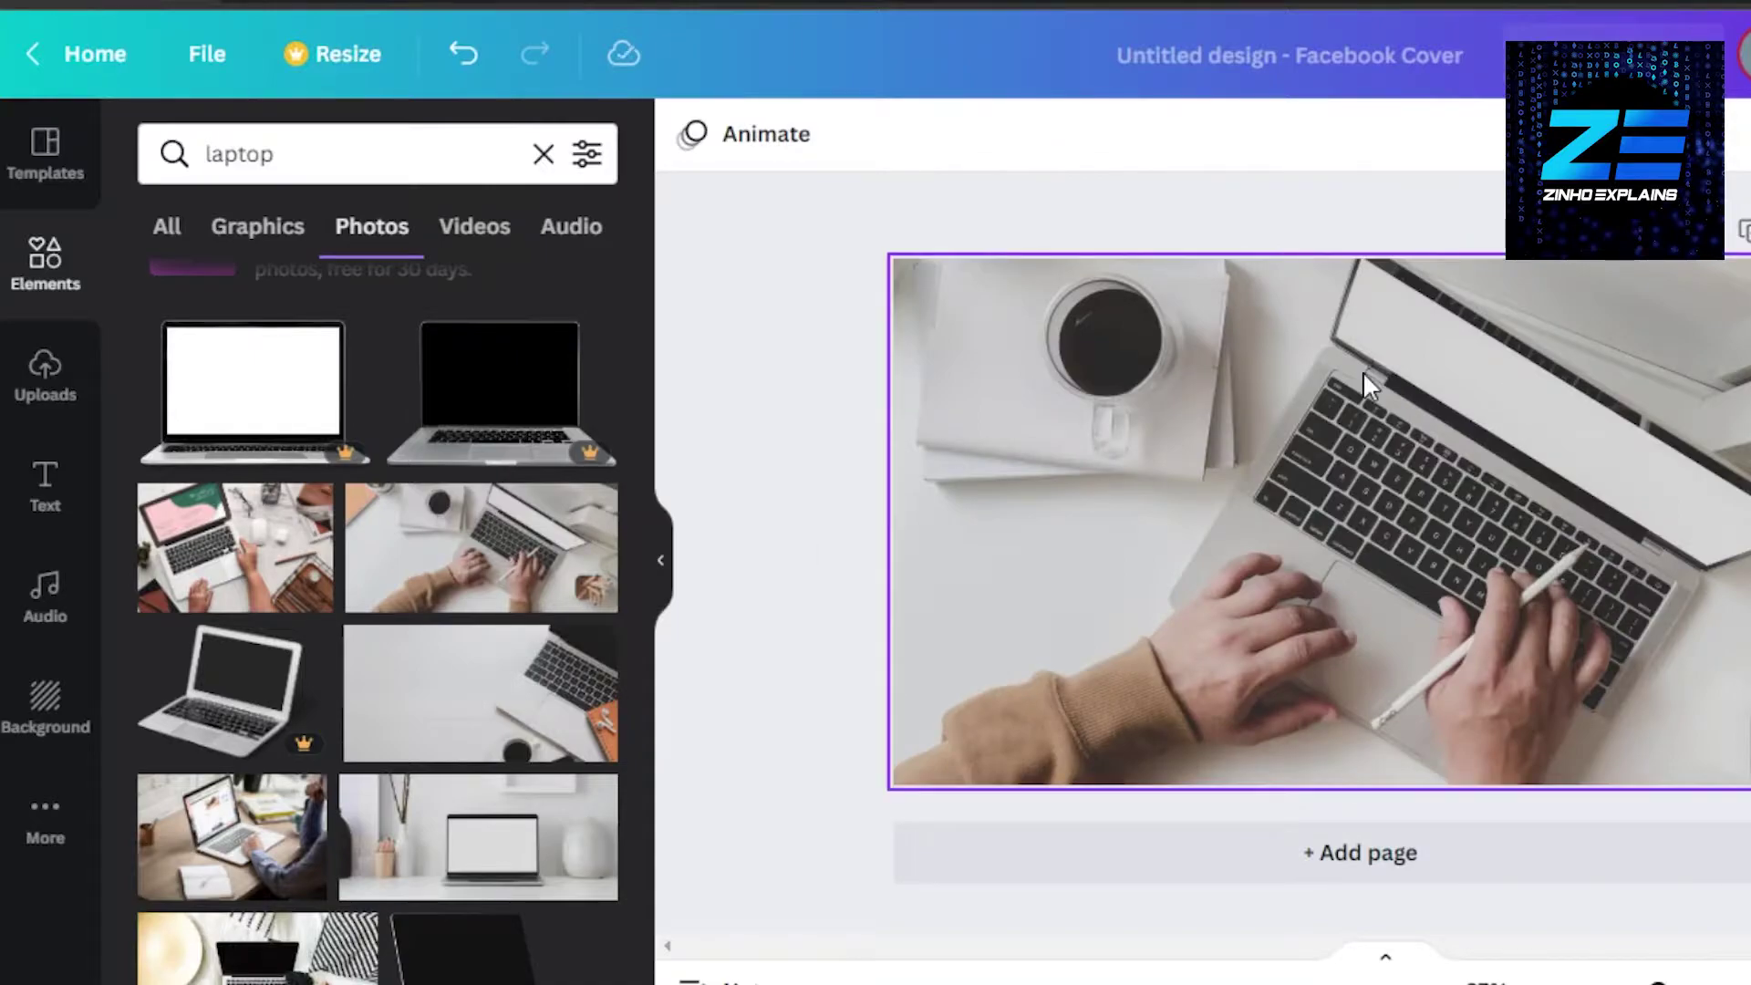
left_click(1263, 526)
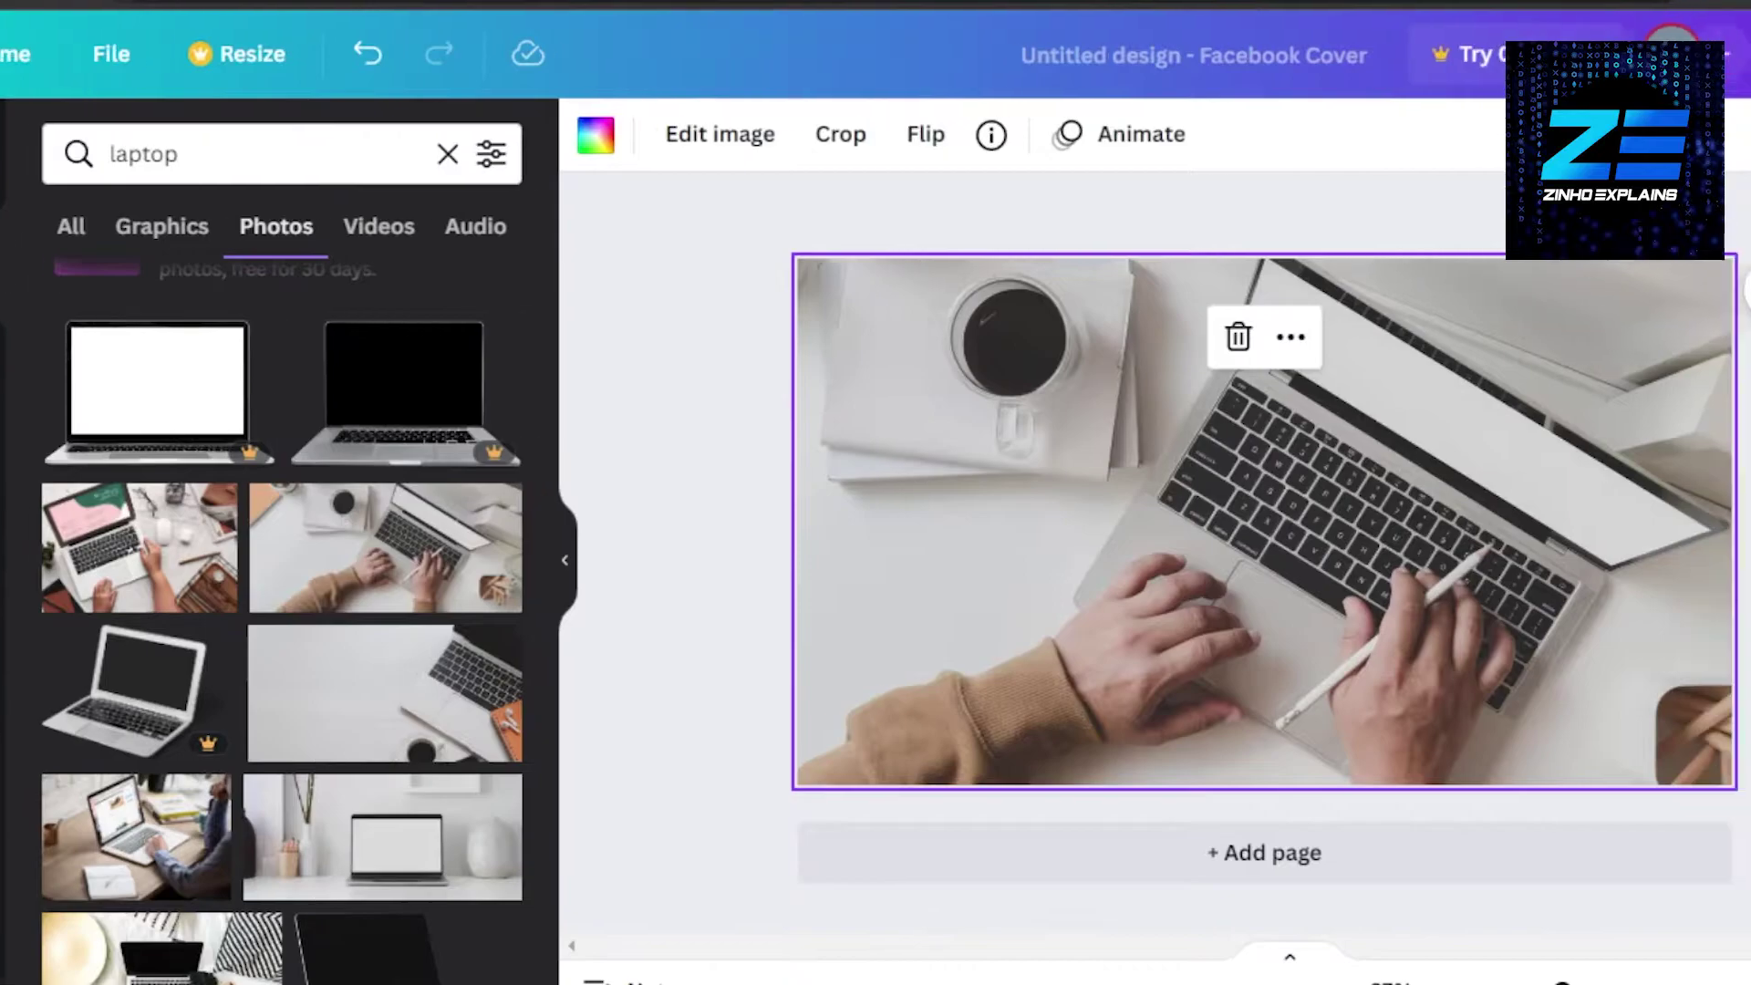
left_click(1742, 136)
left_click_drag(1655, 273, 1607, 285)
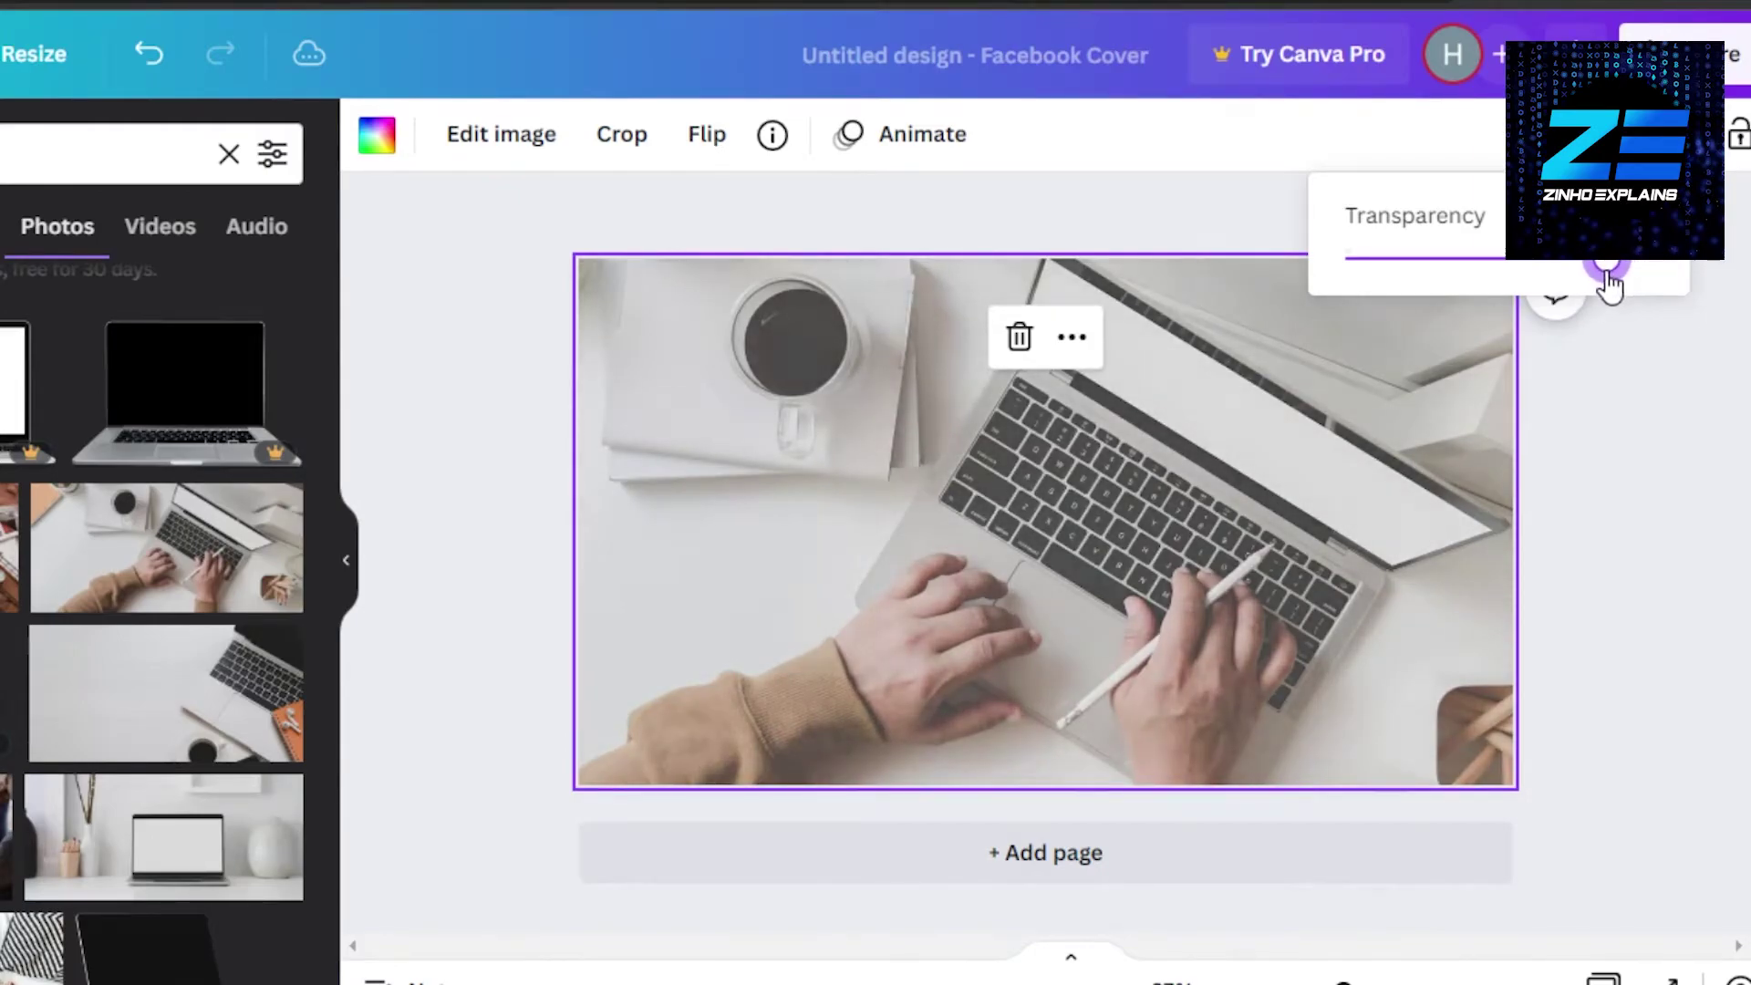
left_click(1680, 550)
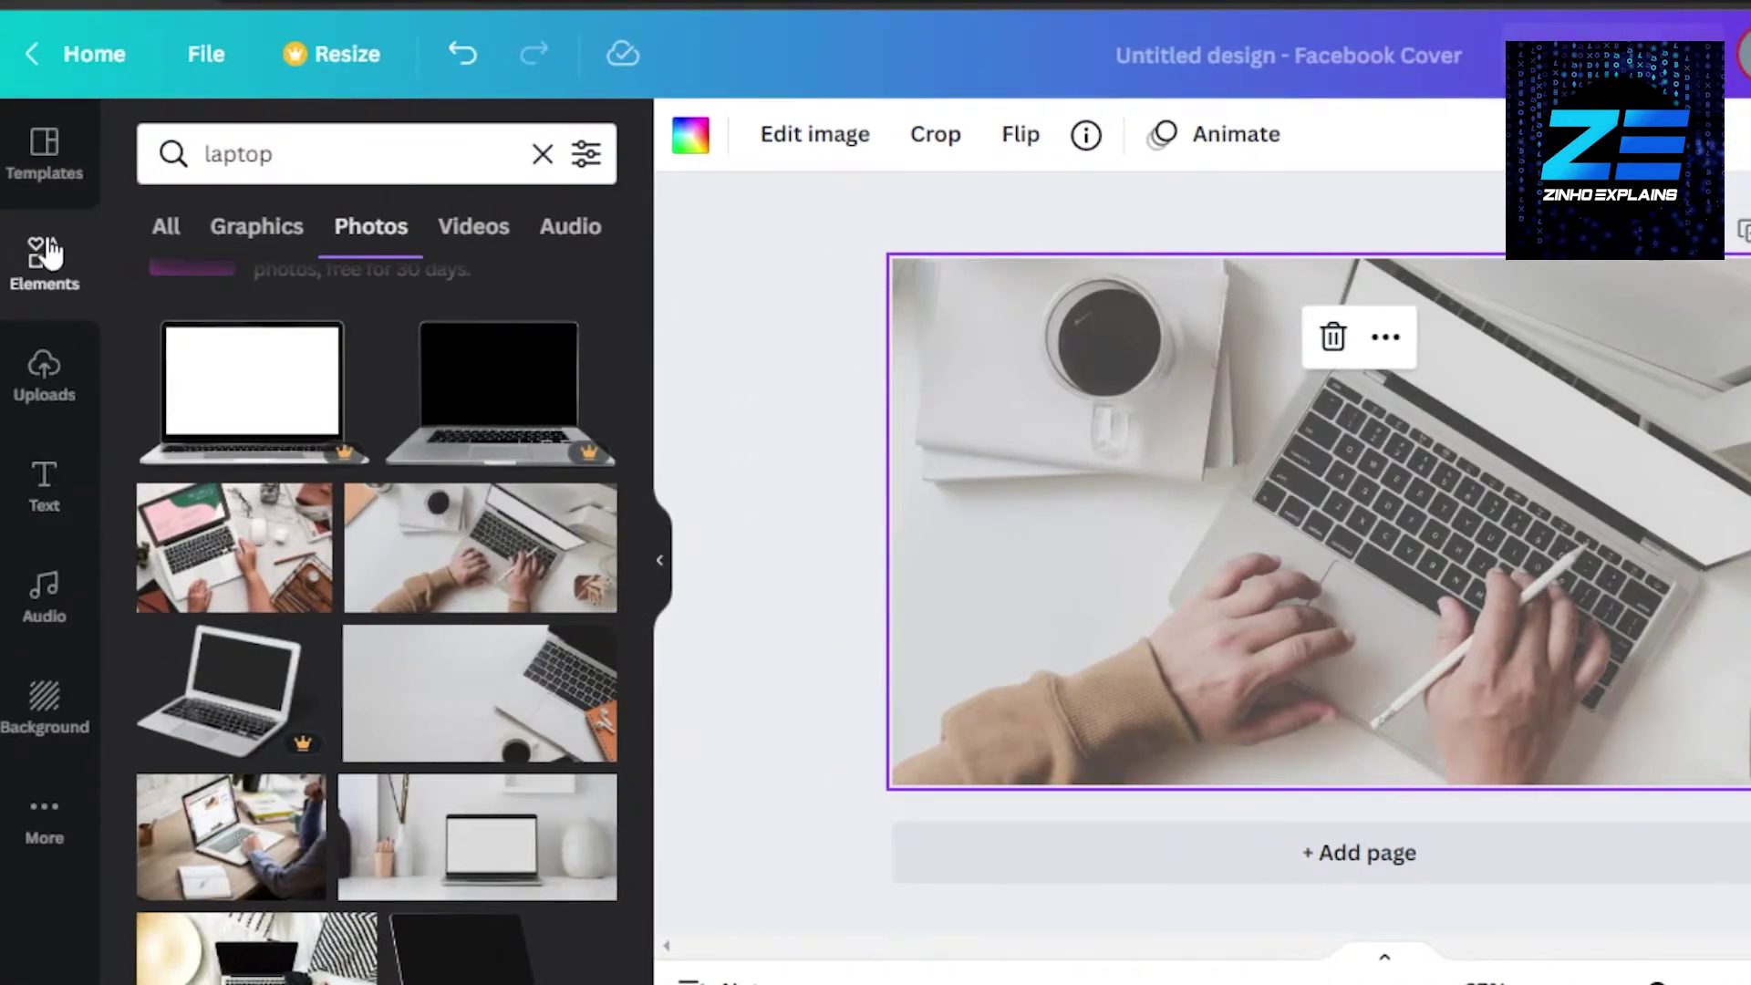
left_click(48, 254)
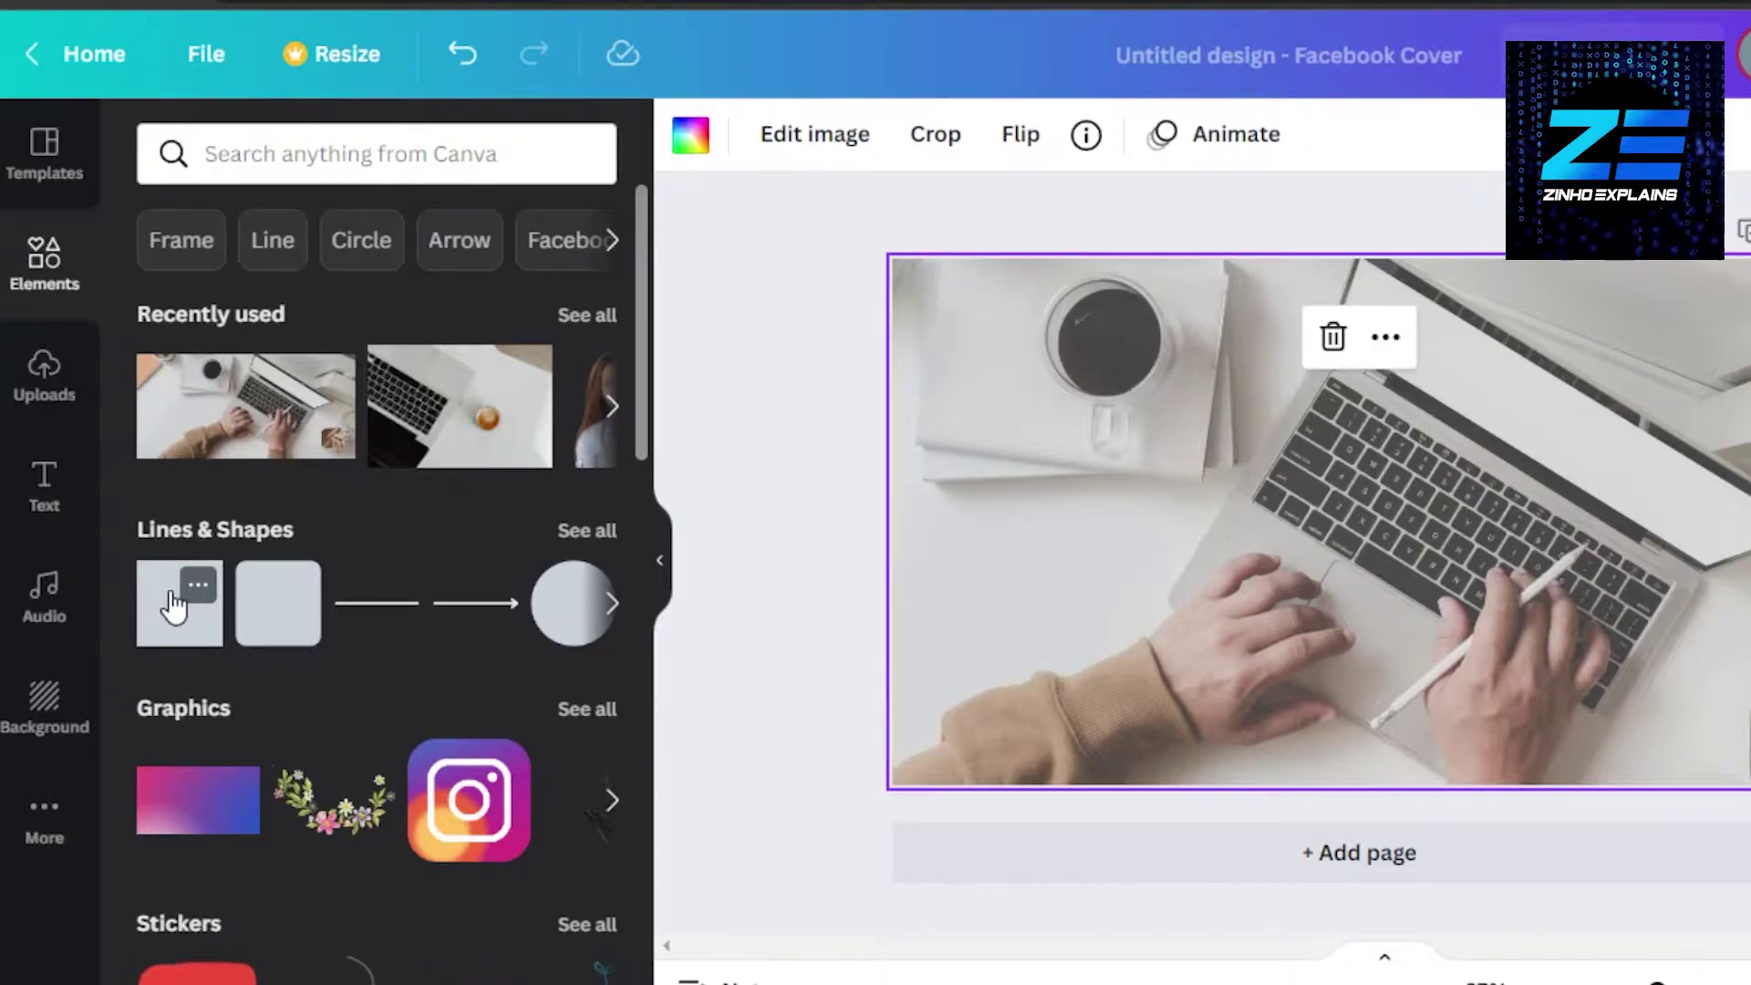
Add a dark square and stretch it into a thin wide bar across the top
left_click(173, 605)
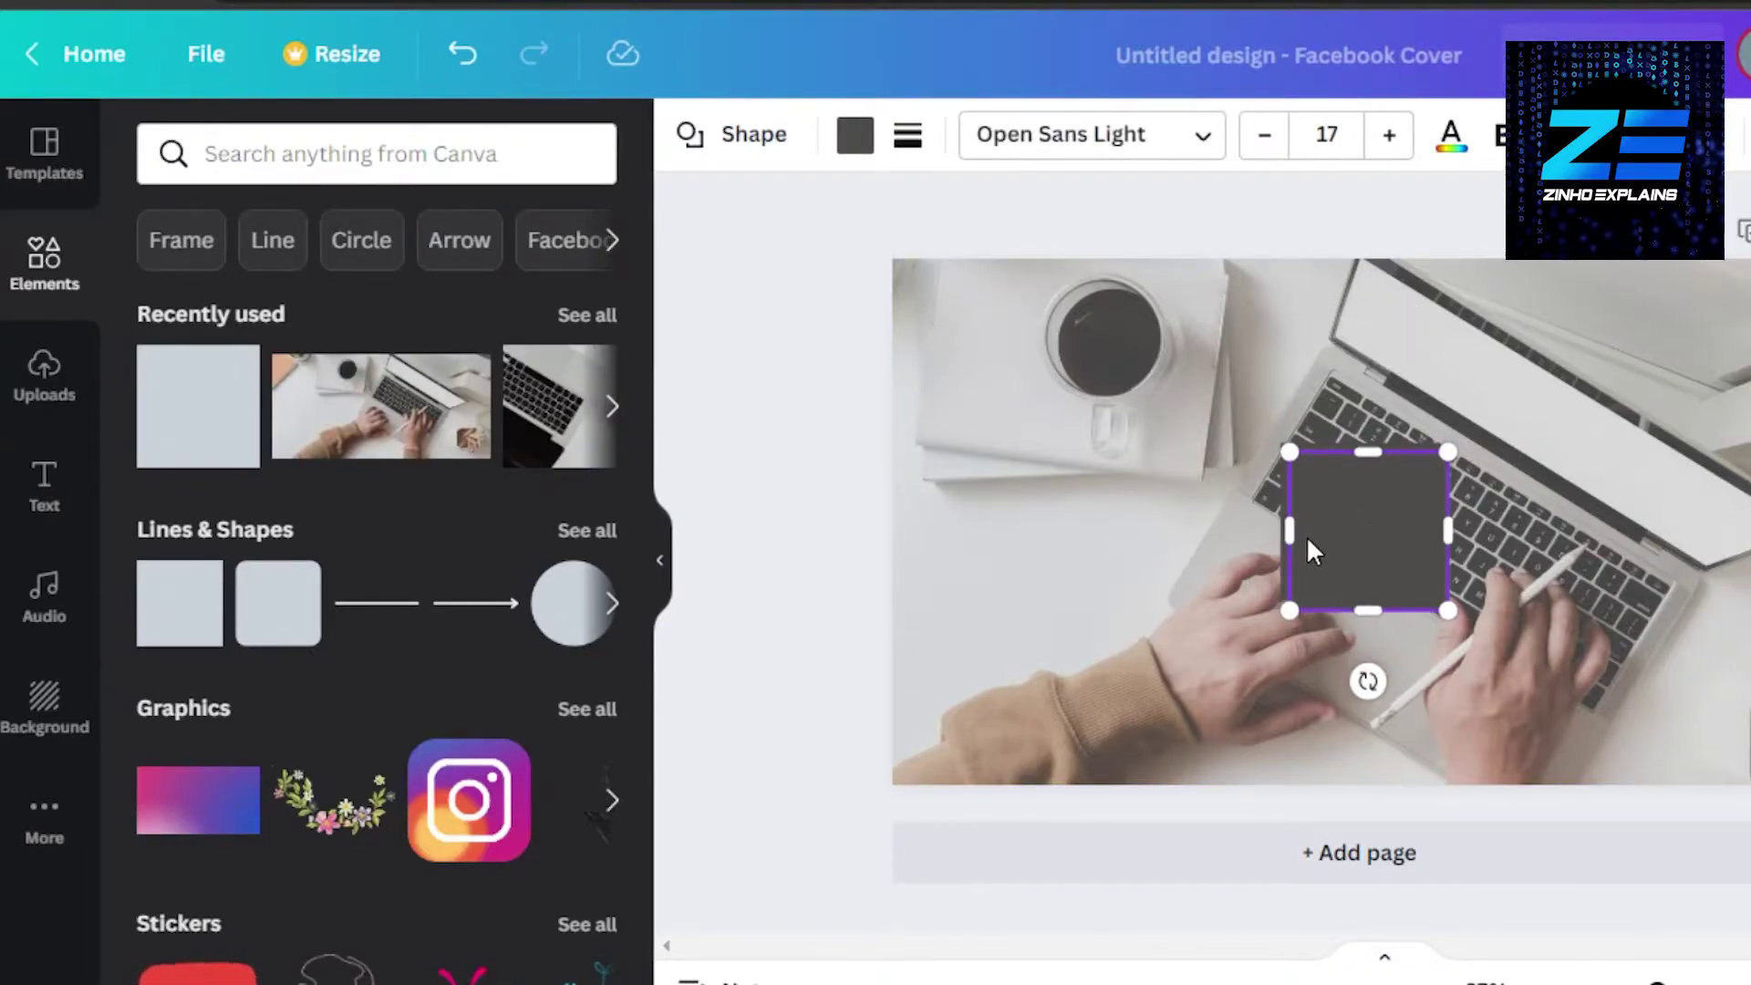
left_click_drag(1313, 552, 1001, 412)
left_click_drag(1114, 391, 1746, 392)
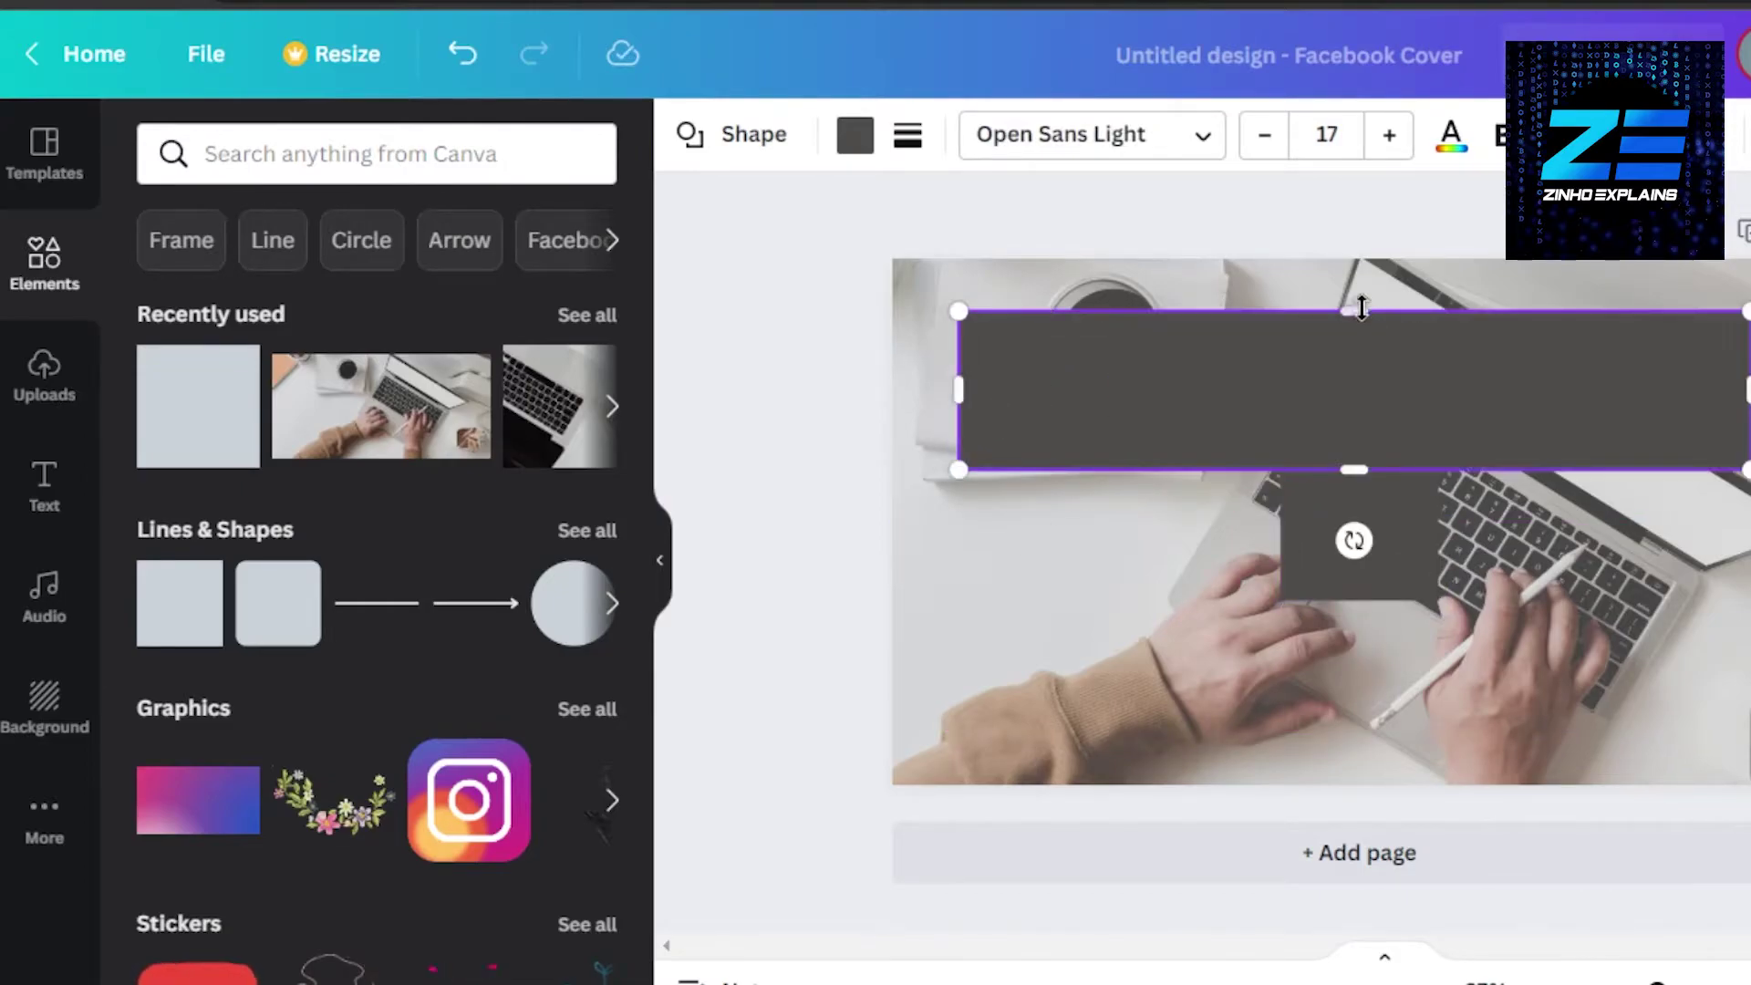
left_click_drag(1357, 340, 1352, 361)
left_click_drag(1336, 442, 868, 458)
left_click_drag(852, 541, 1689, 374)
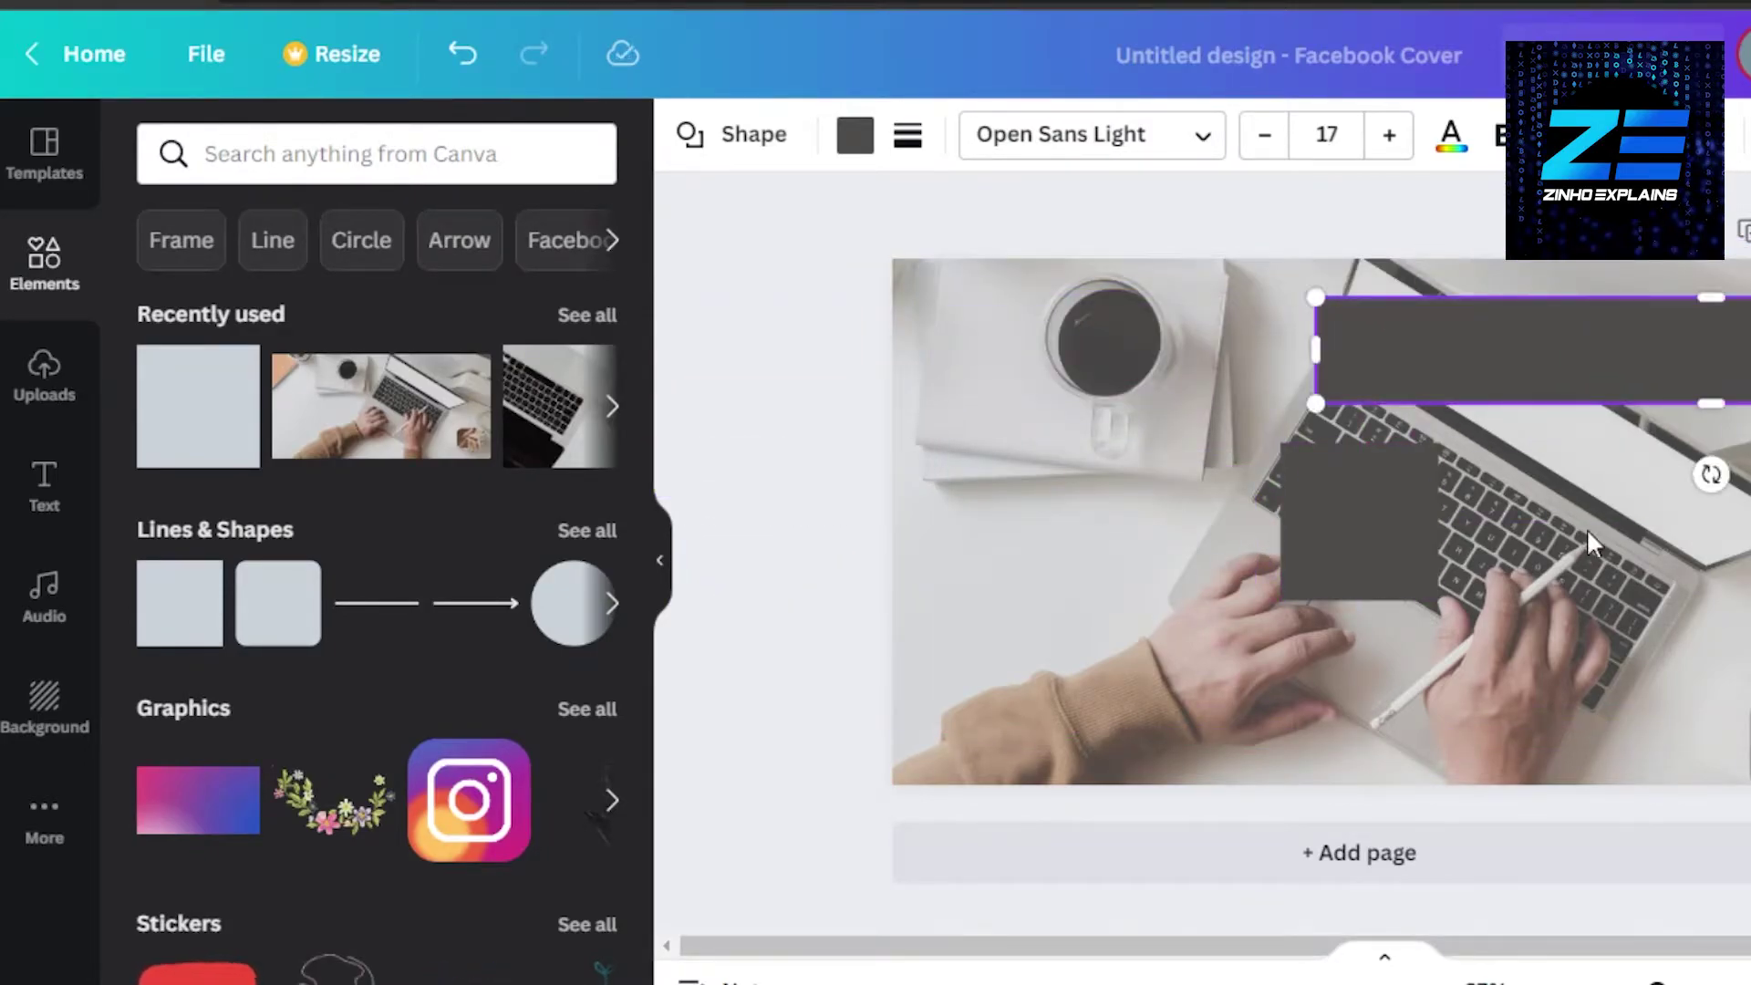
left_click(1589, 664)
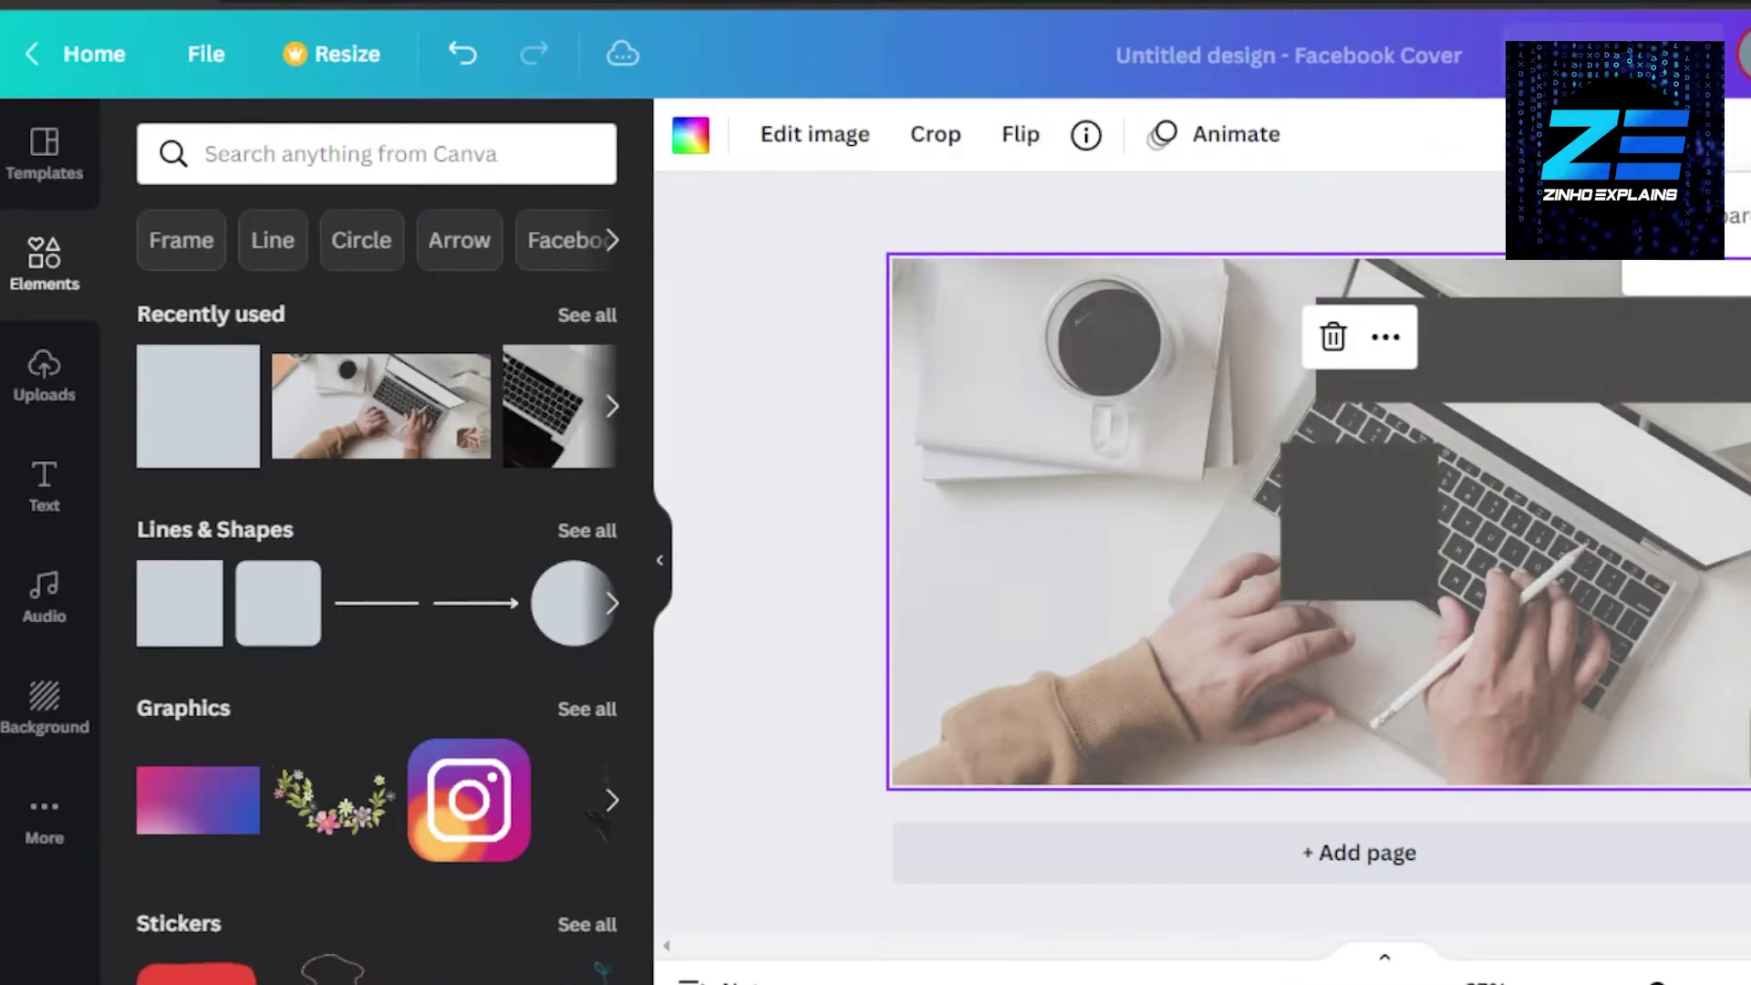
Enlarge a dark box to about 501 by 439 and place it on the left
left_click_drag(1322, 497, 1009, 508)
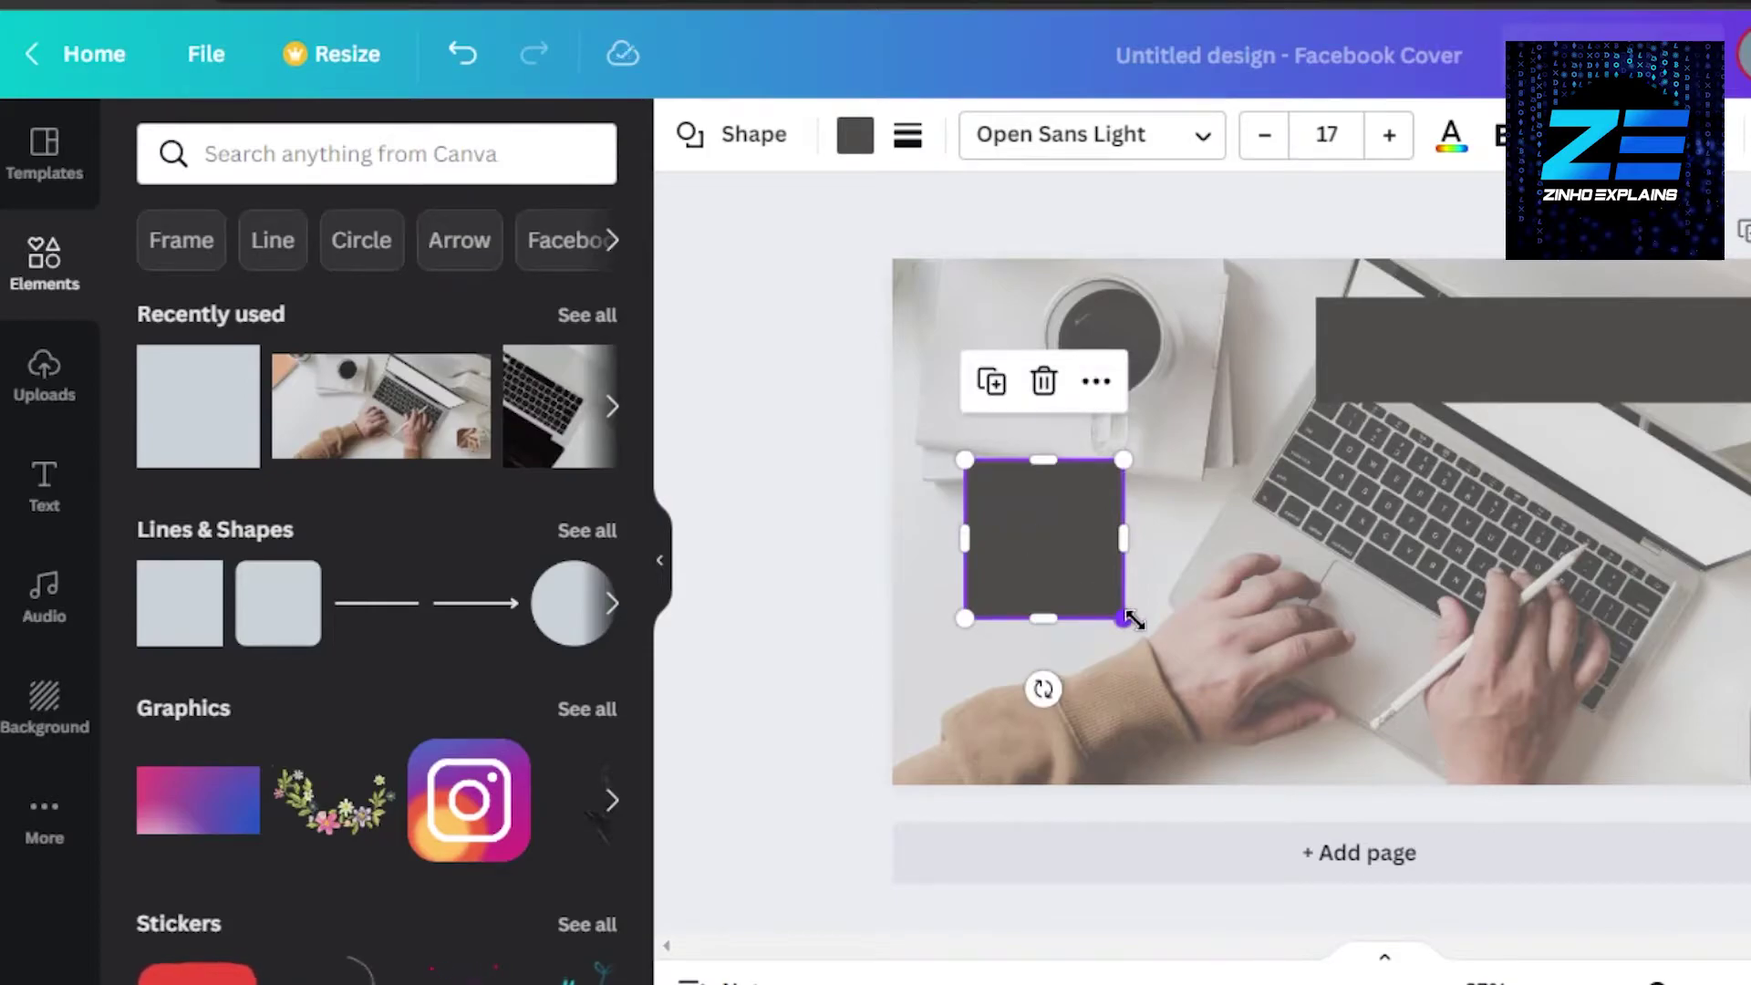
left_click_drag(1134, 620, 1262, 713)
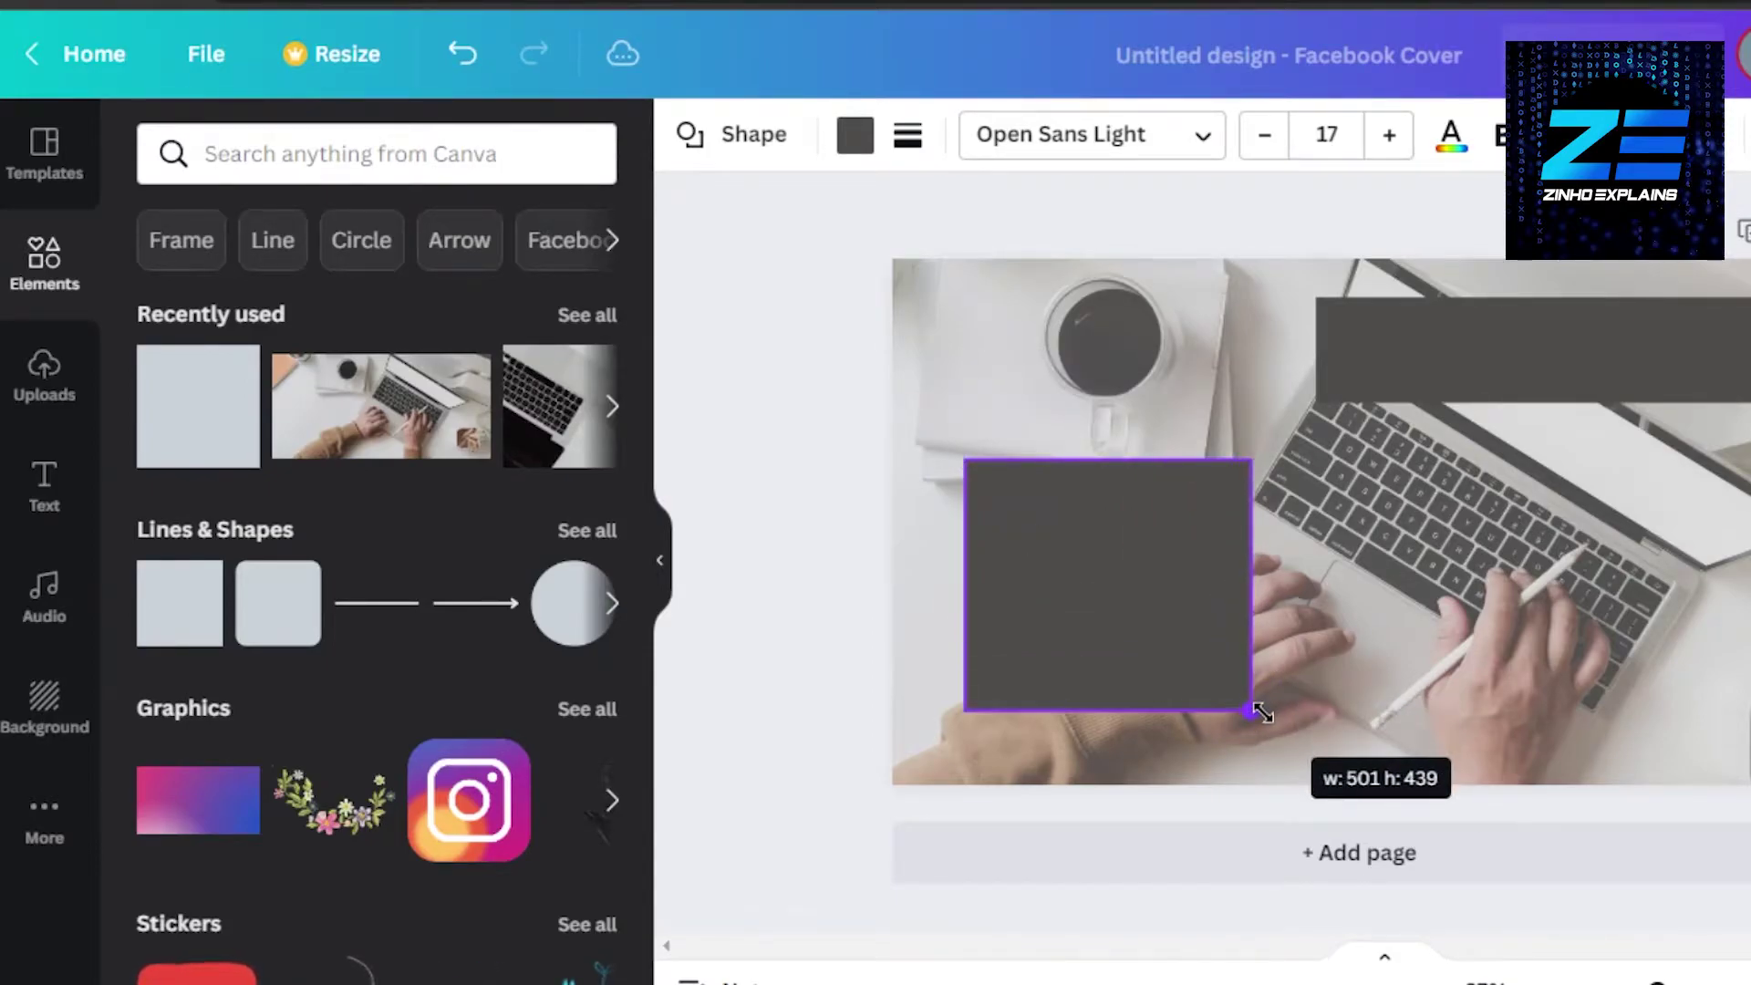
mouse_move(1000, 566)
left_mouse_down()
mouse_move(1118, 574)
mouse_move(829, 586)
mouse_move(994, 575)
mouse_move(979, 575)
left_mouse_up()
Colour the top bar and the lower box tan from Photo Colors
key("ctrl+z")
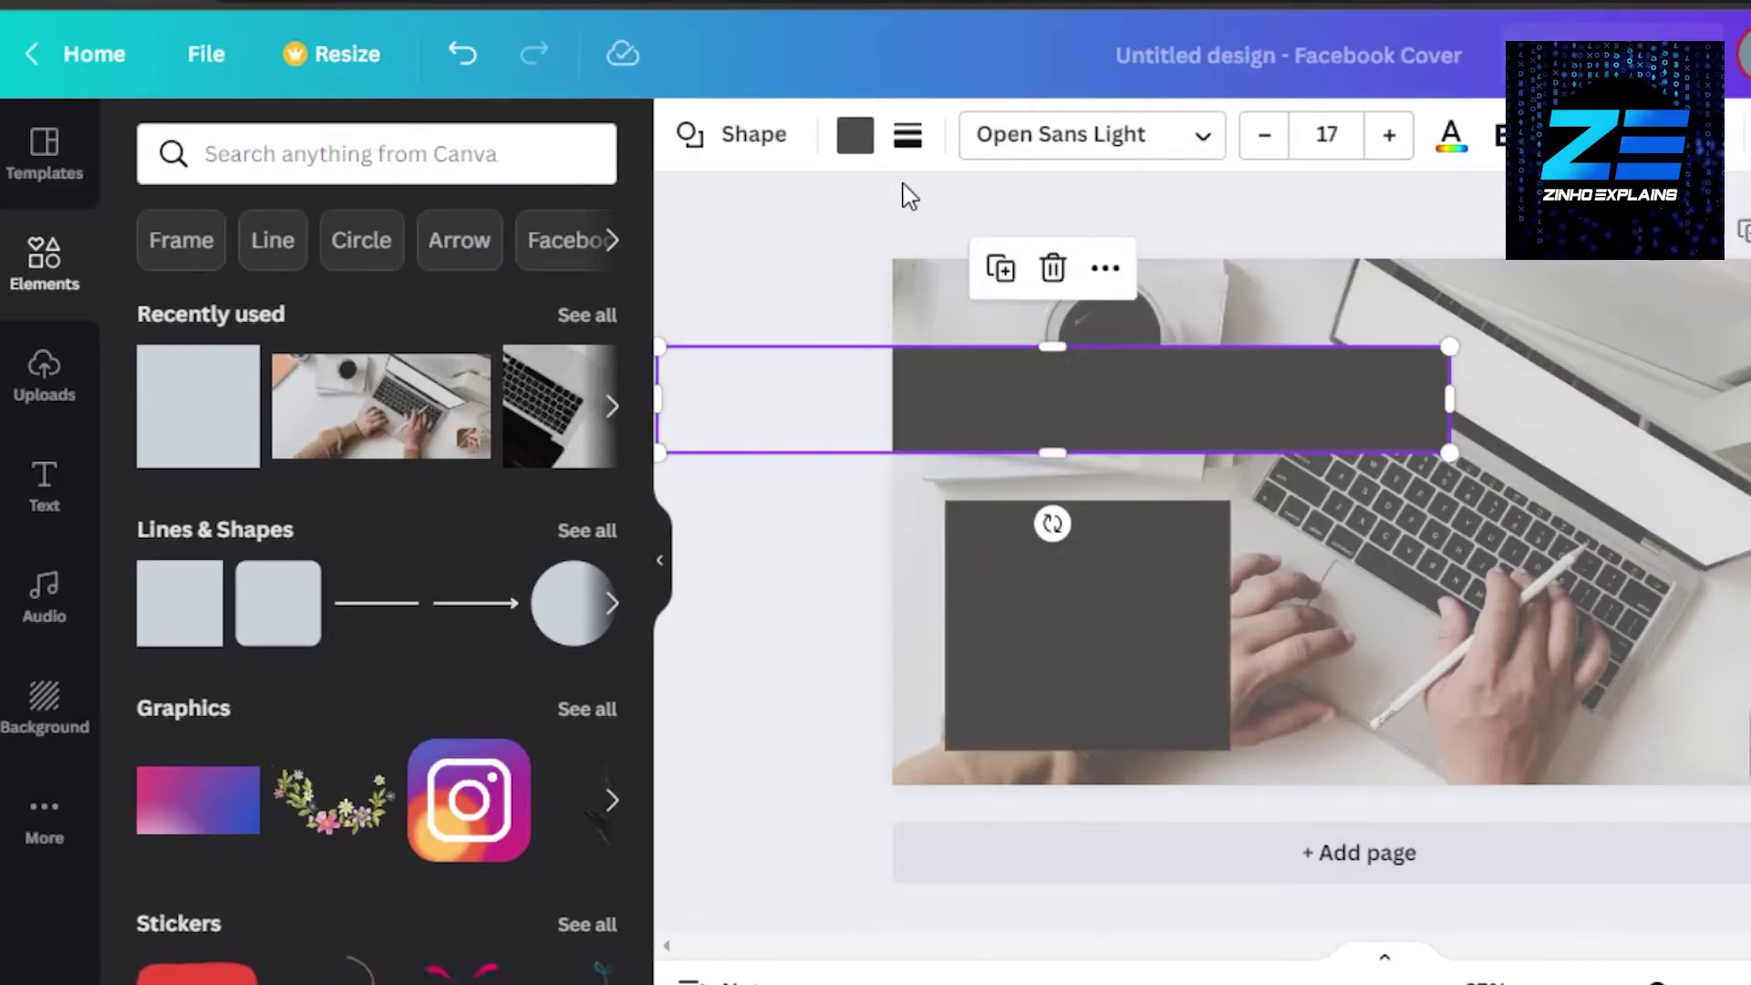
left_click(855, 135)
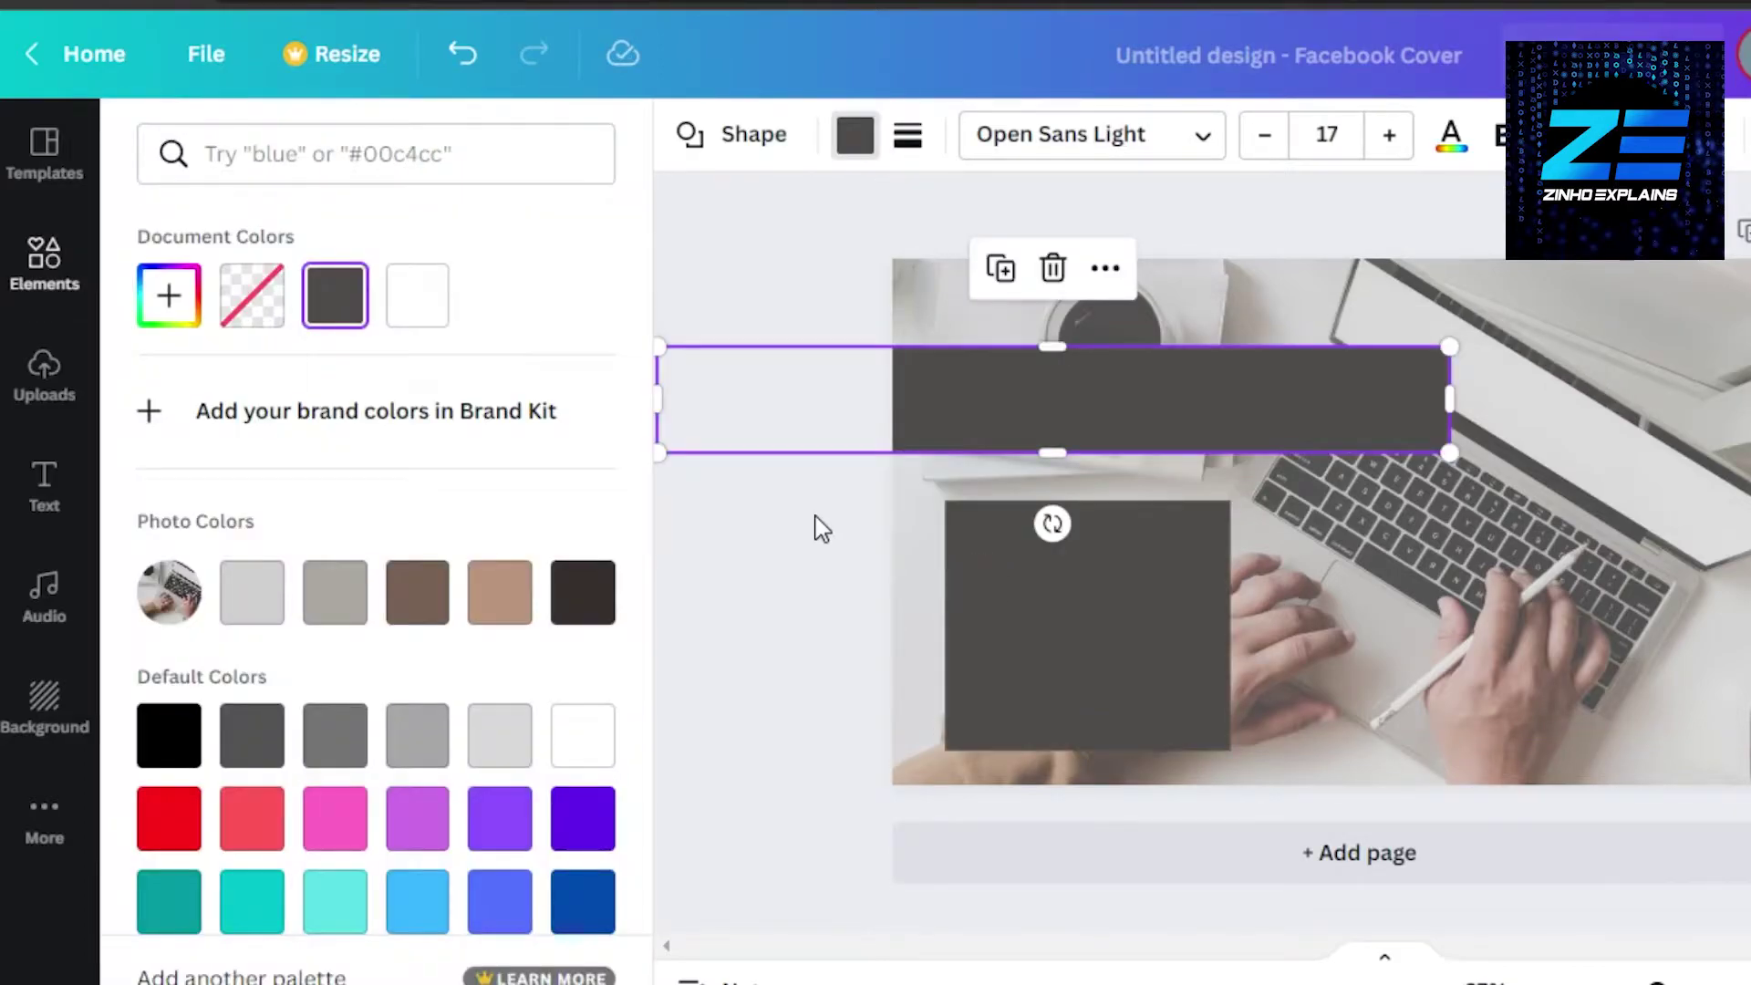
left_click(502, 592)
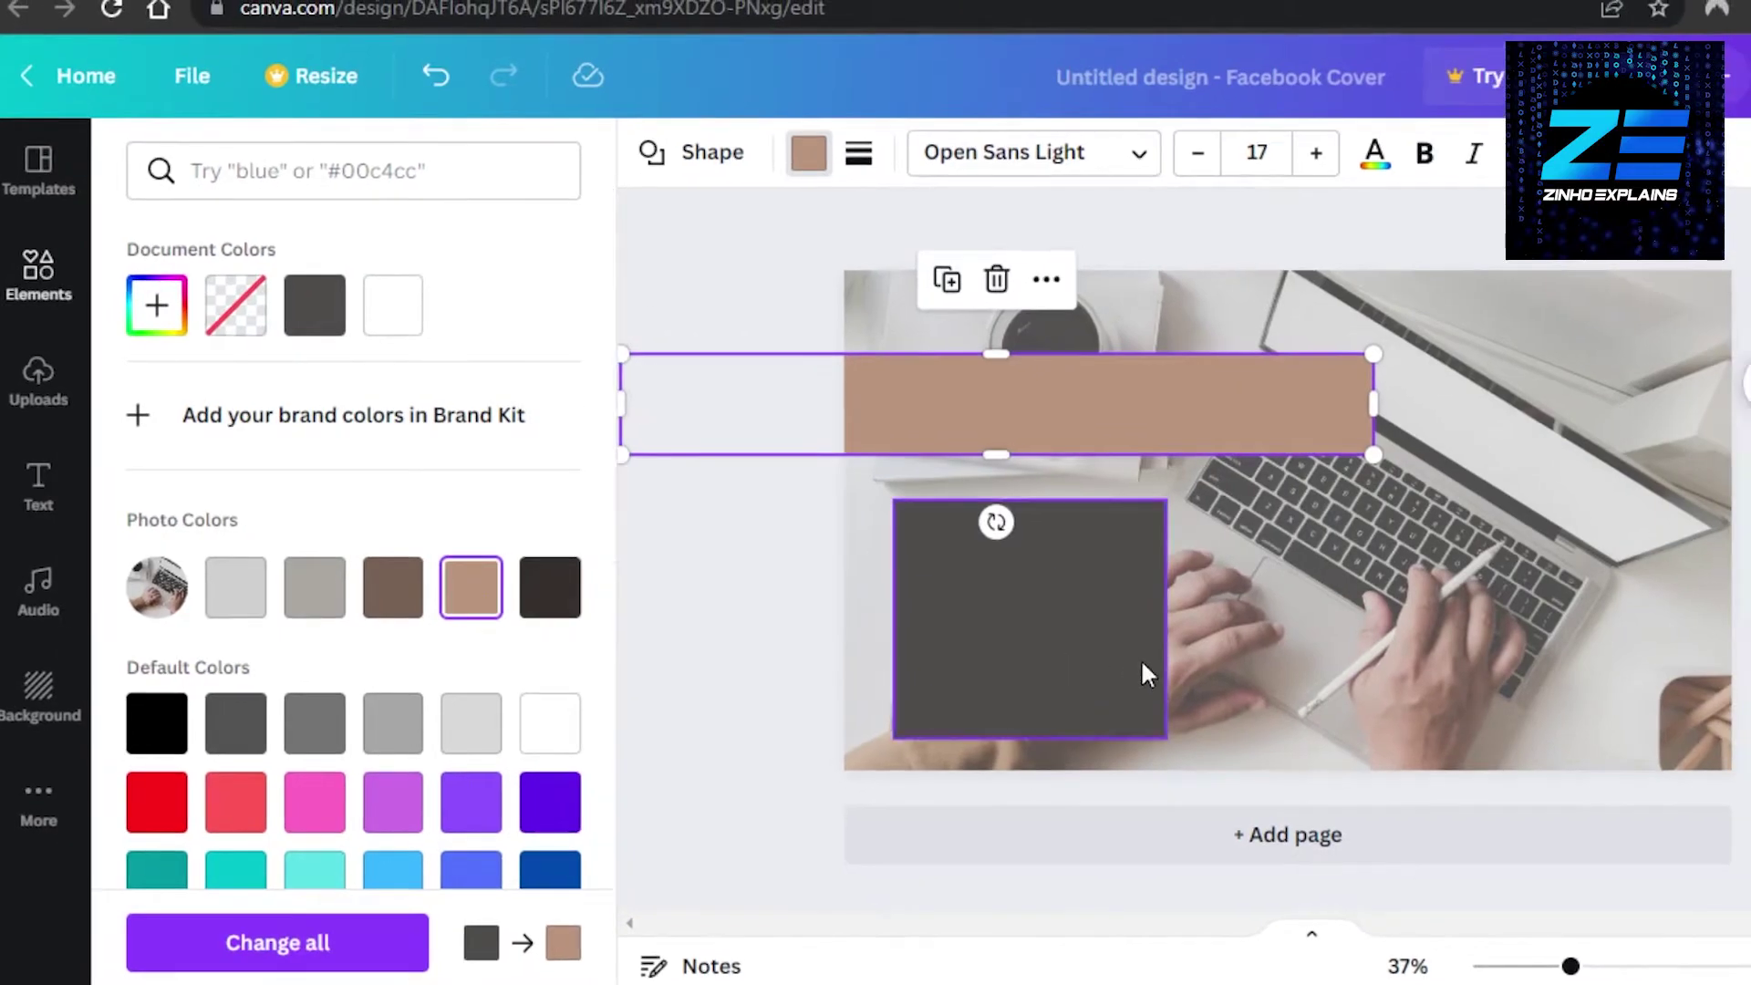
left_click(1176, 675)
left_click(489, 620)
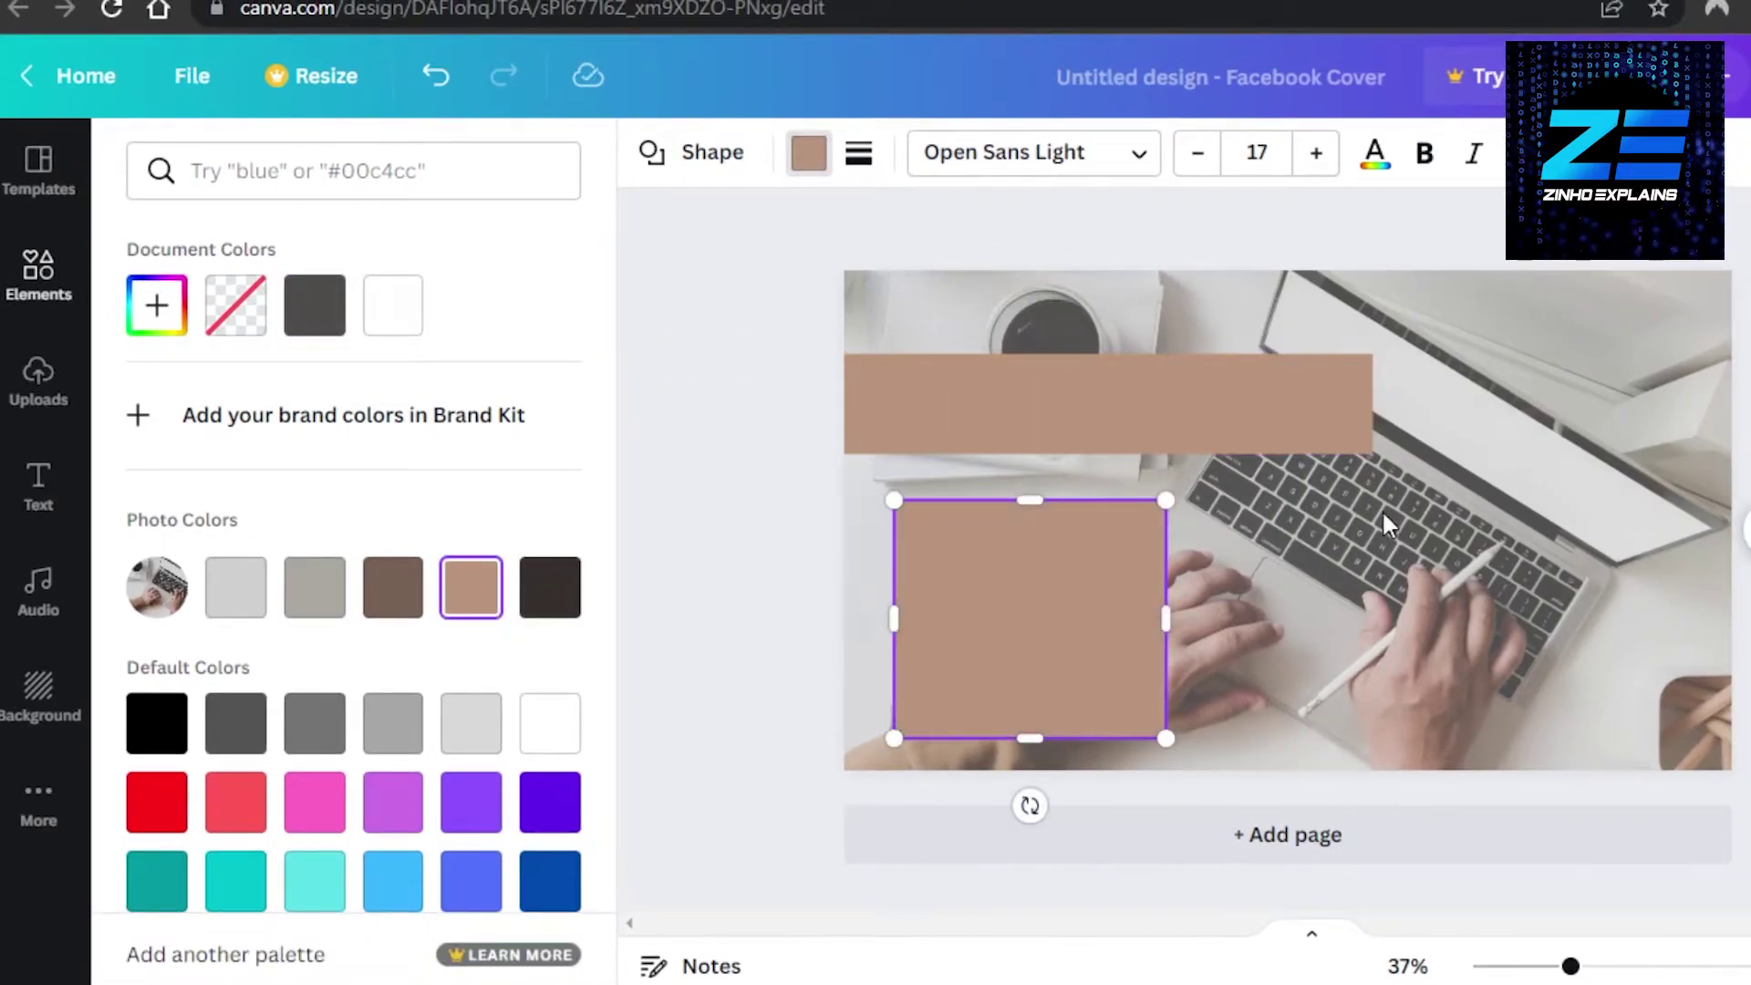
left_click(972, 543)
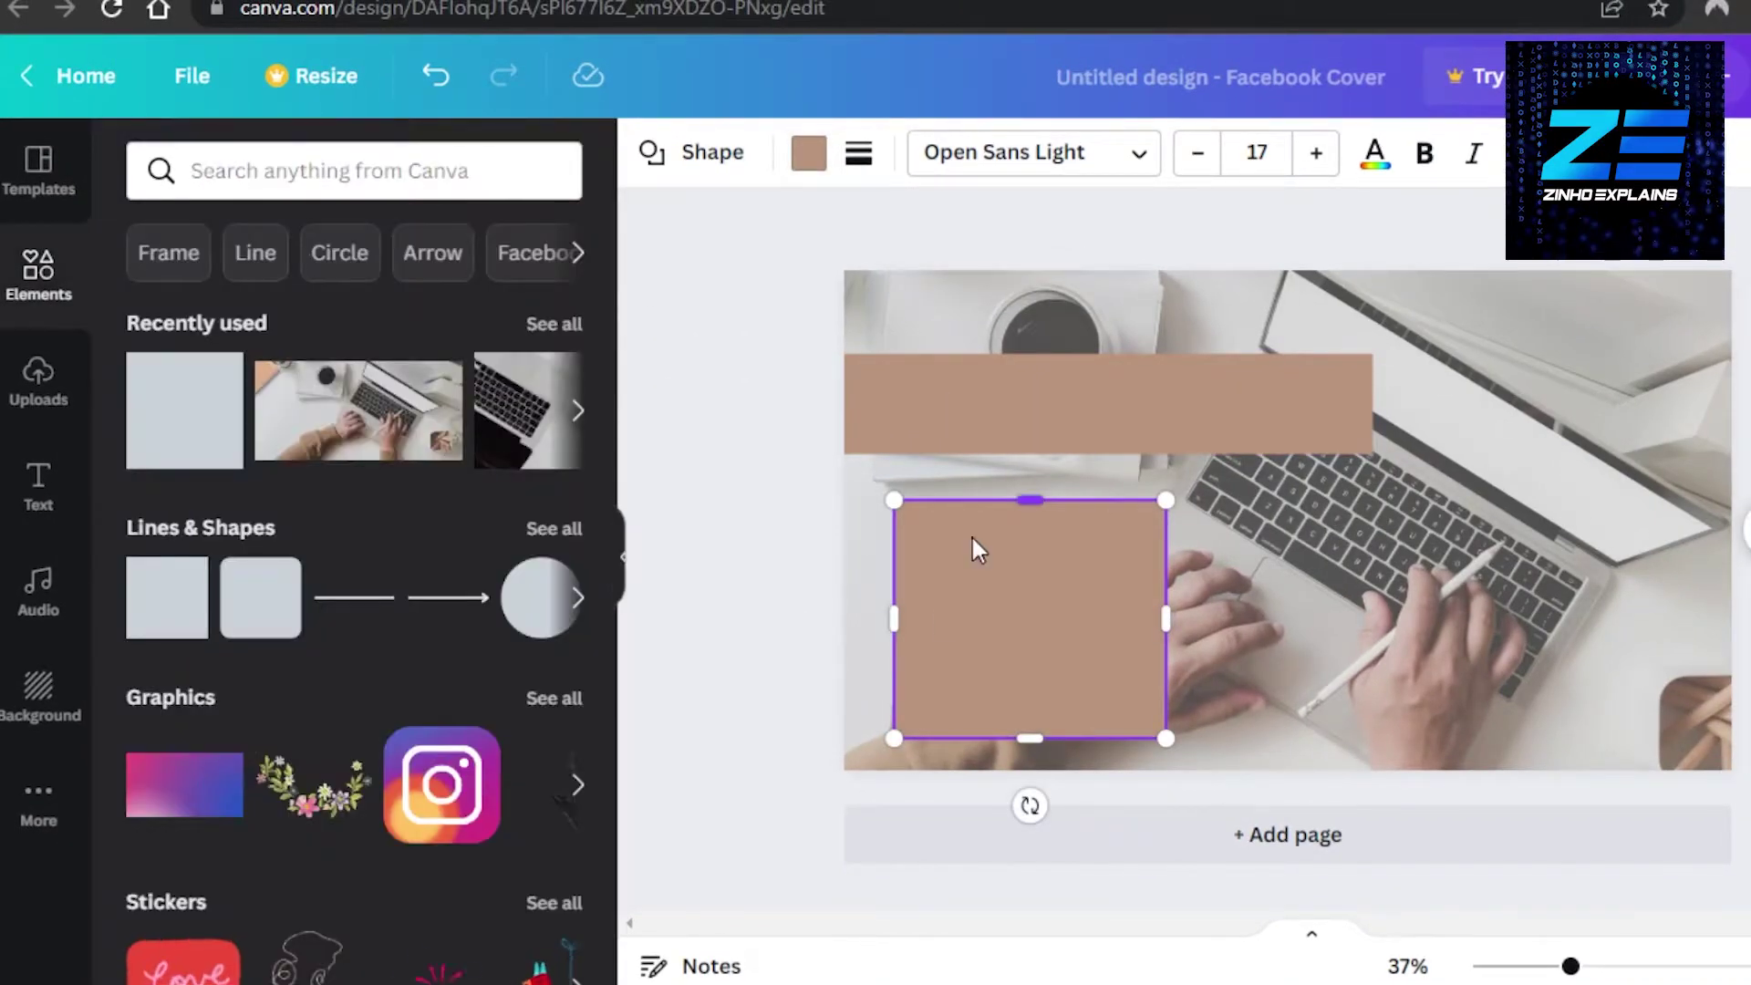
Make the bar 78 and the box 84 transparency
left_click(1052, 418)
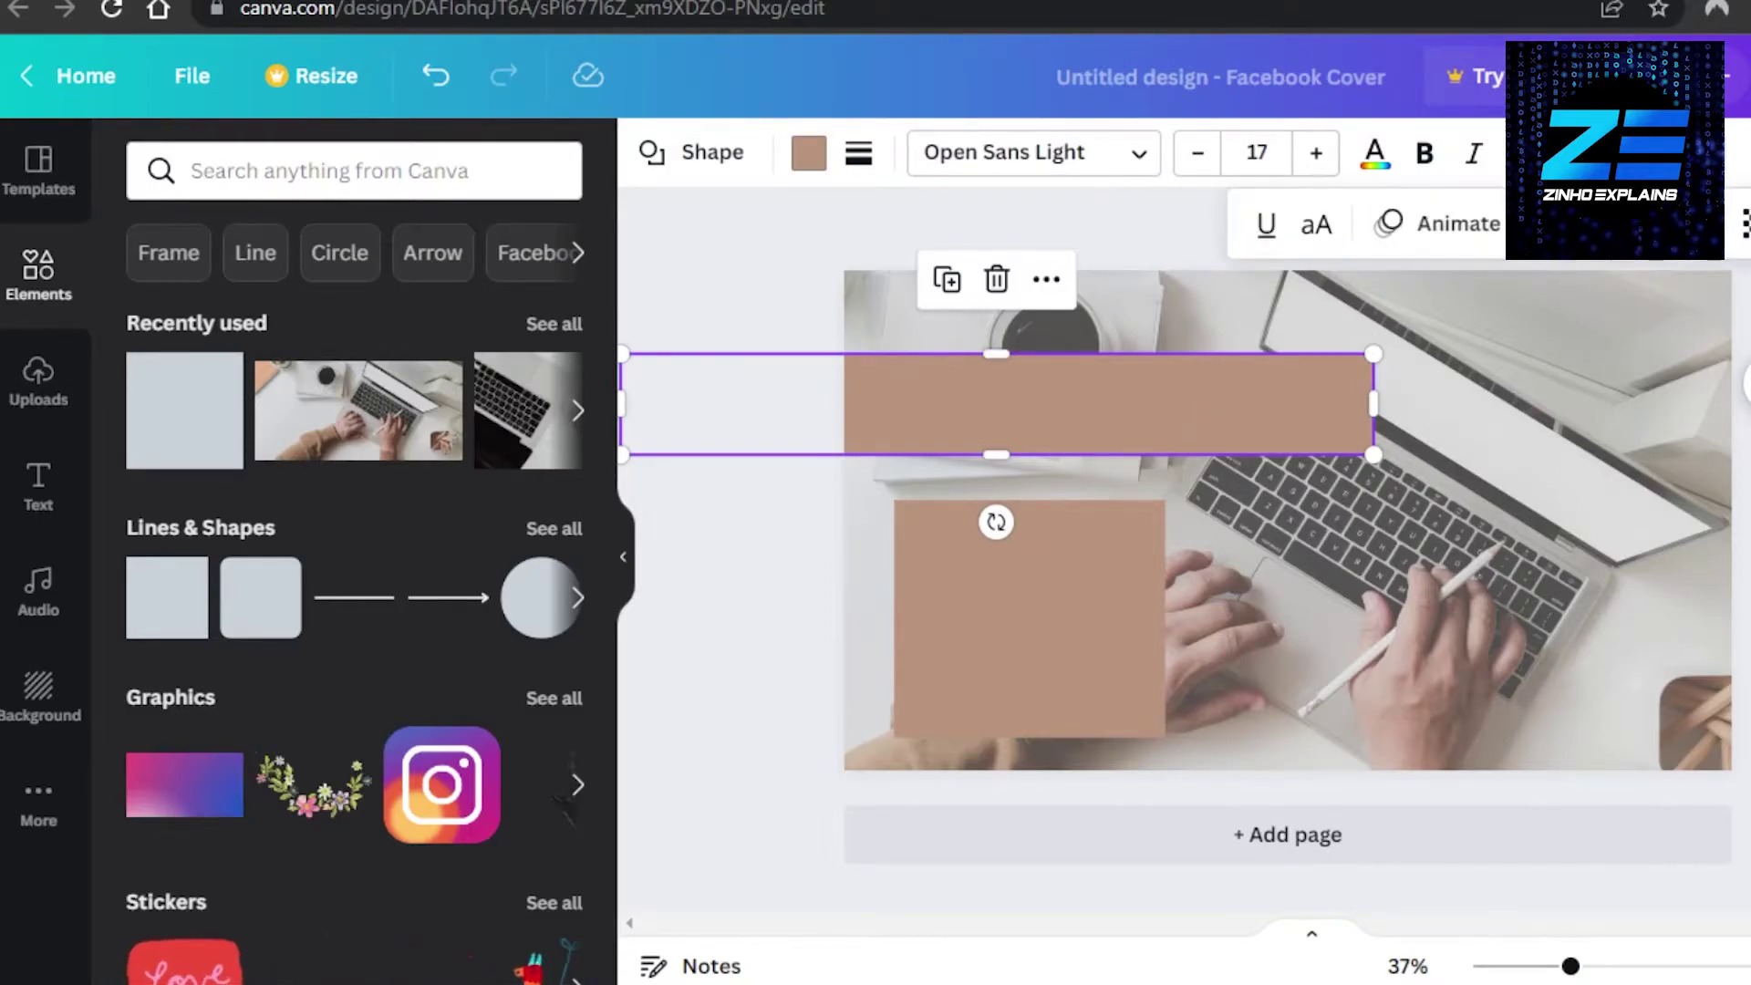
left_click(1743, 223)
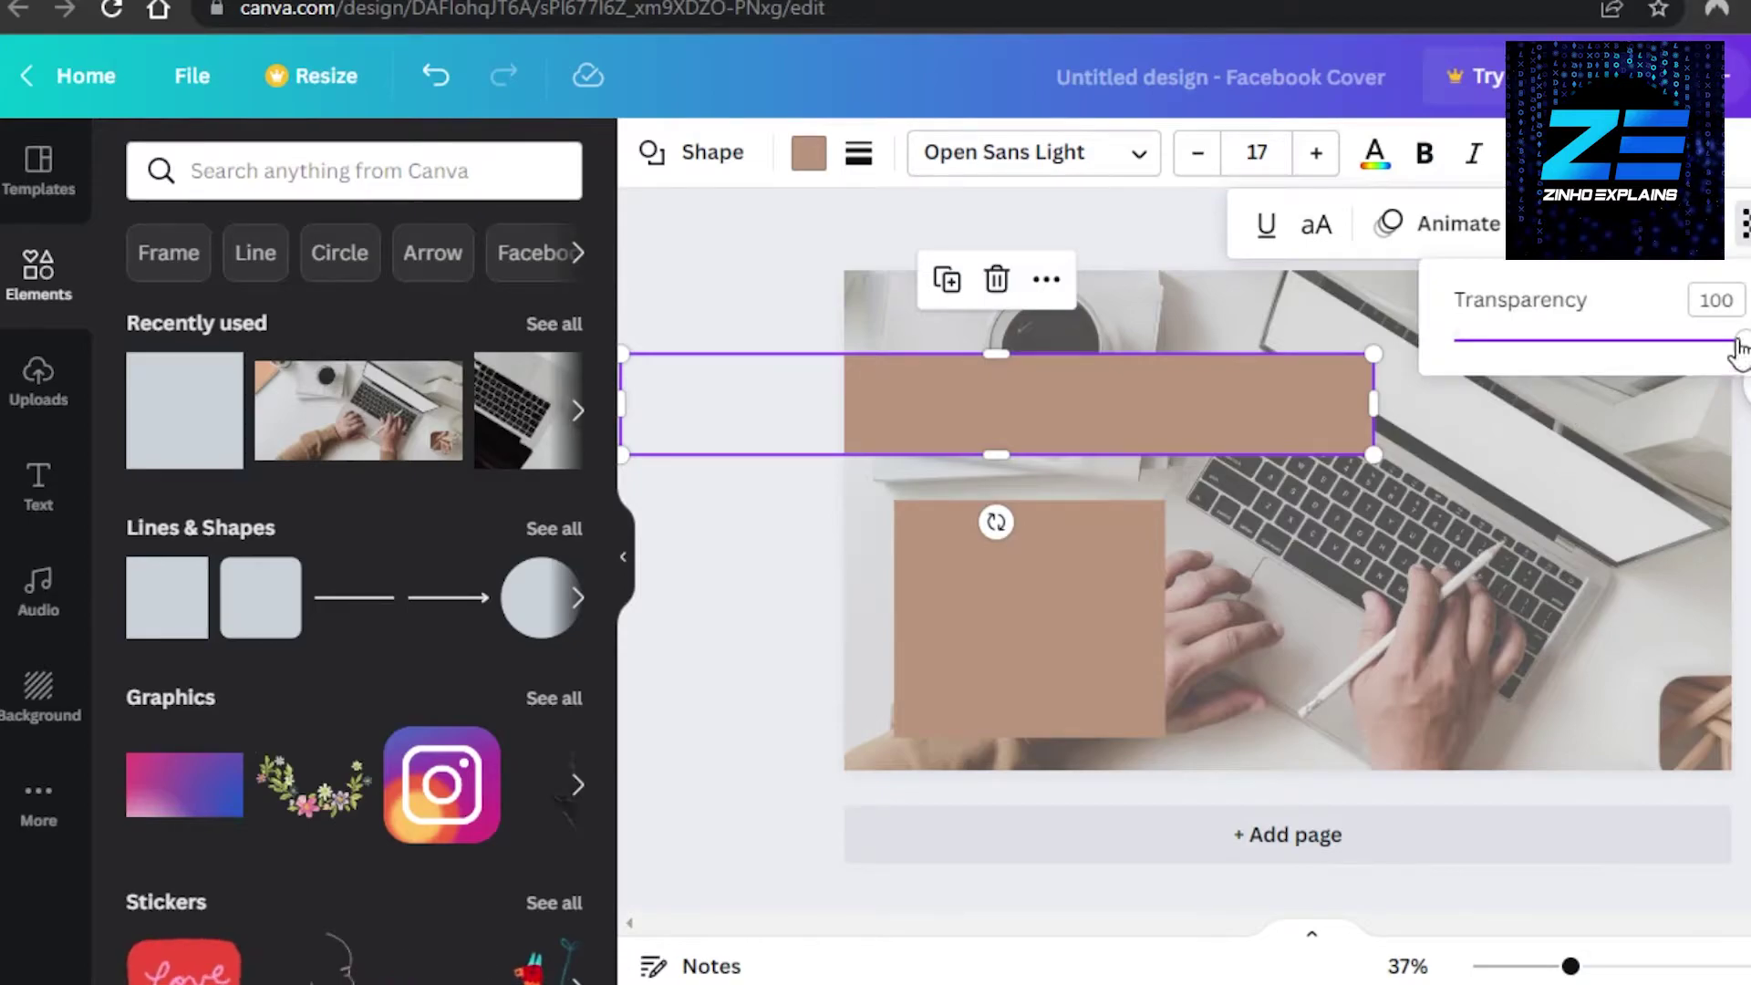
left_click_drag(1743, 344, 1696, 347)
left_click(1137, 598)
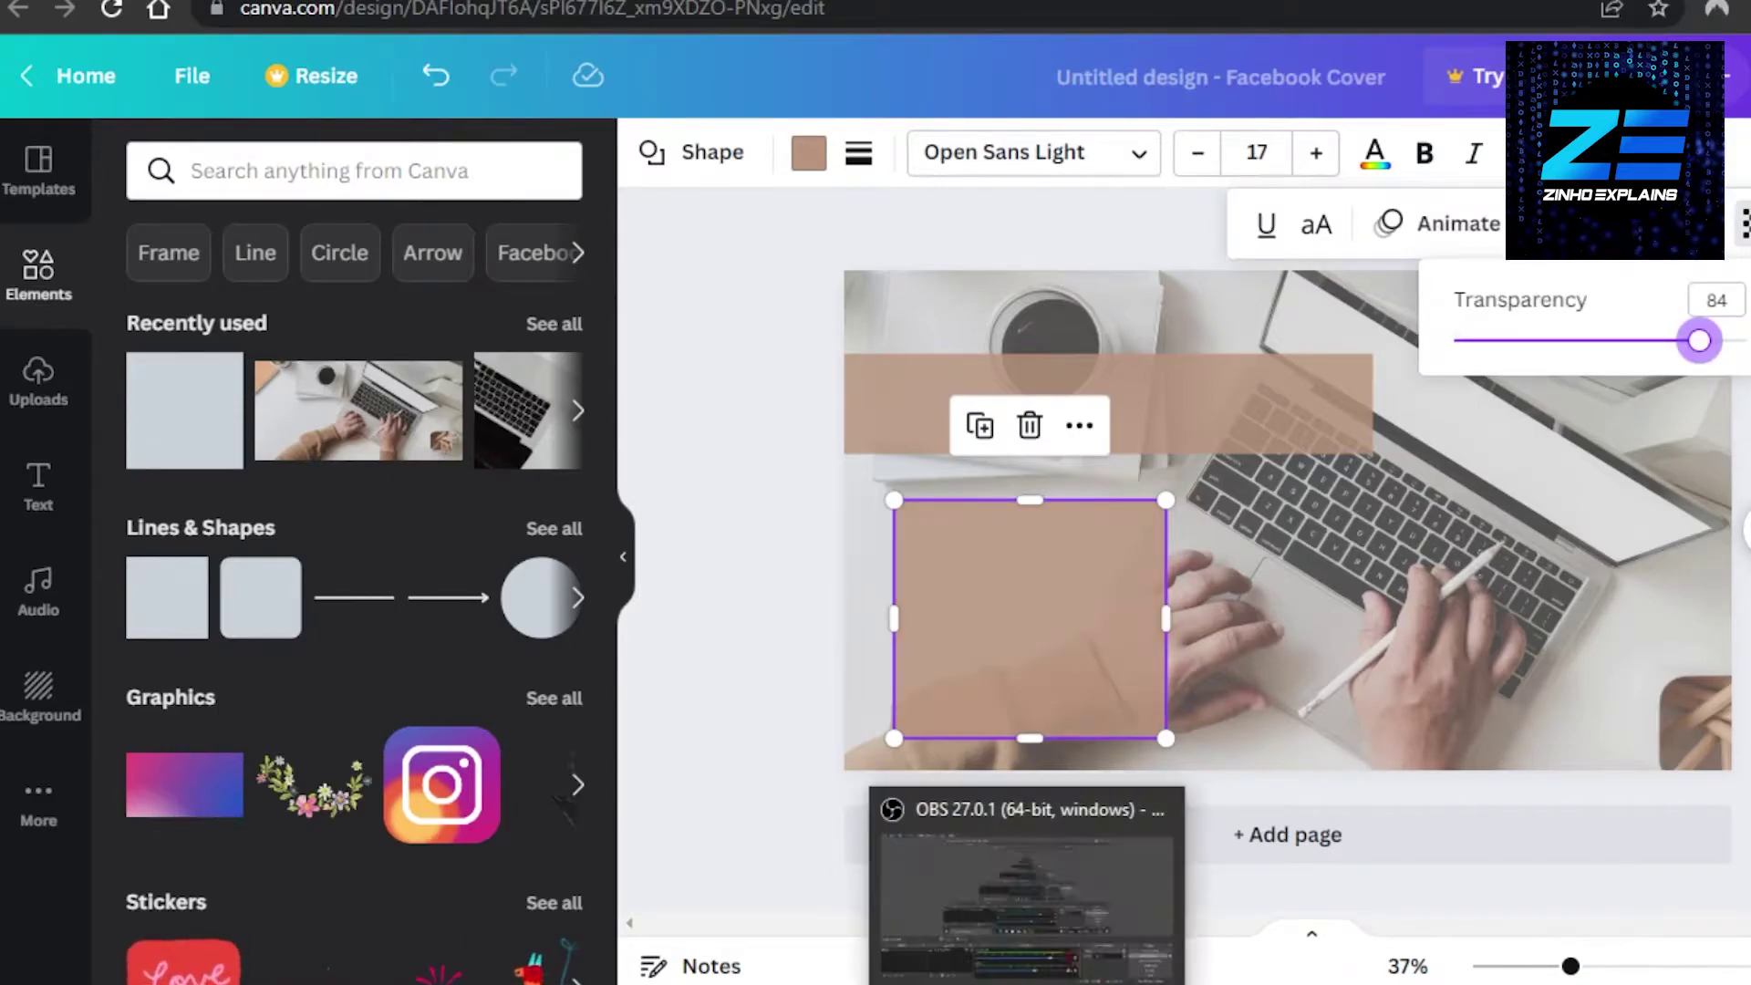
left_click(743, 567)
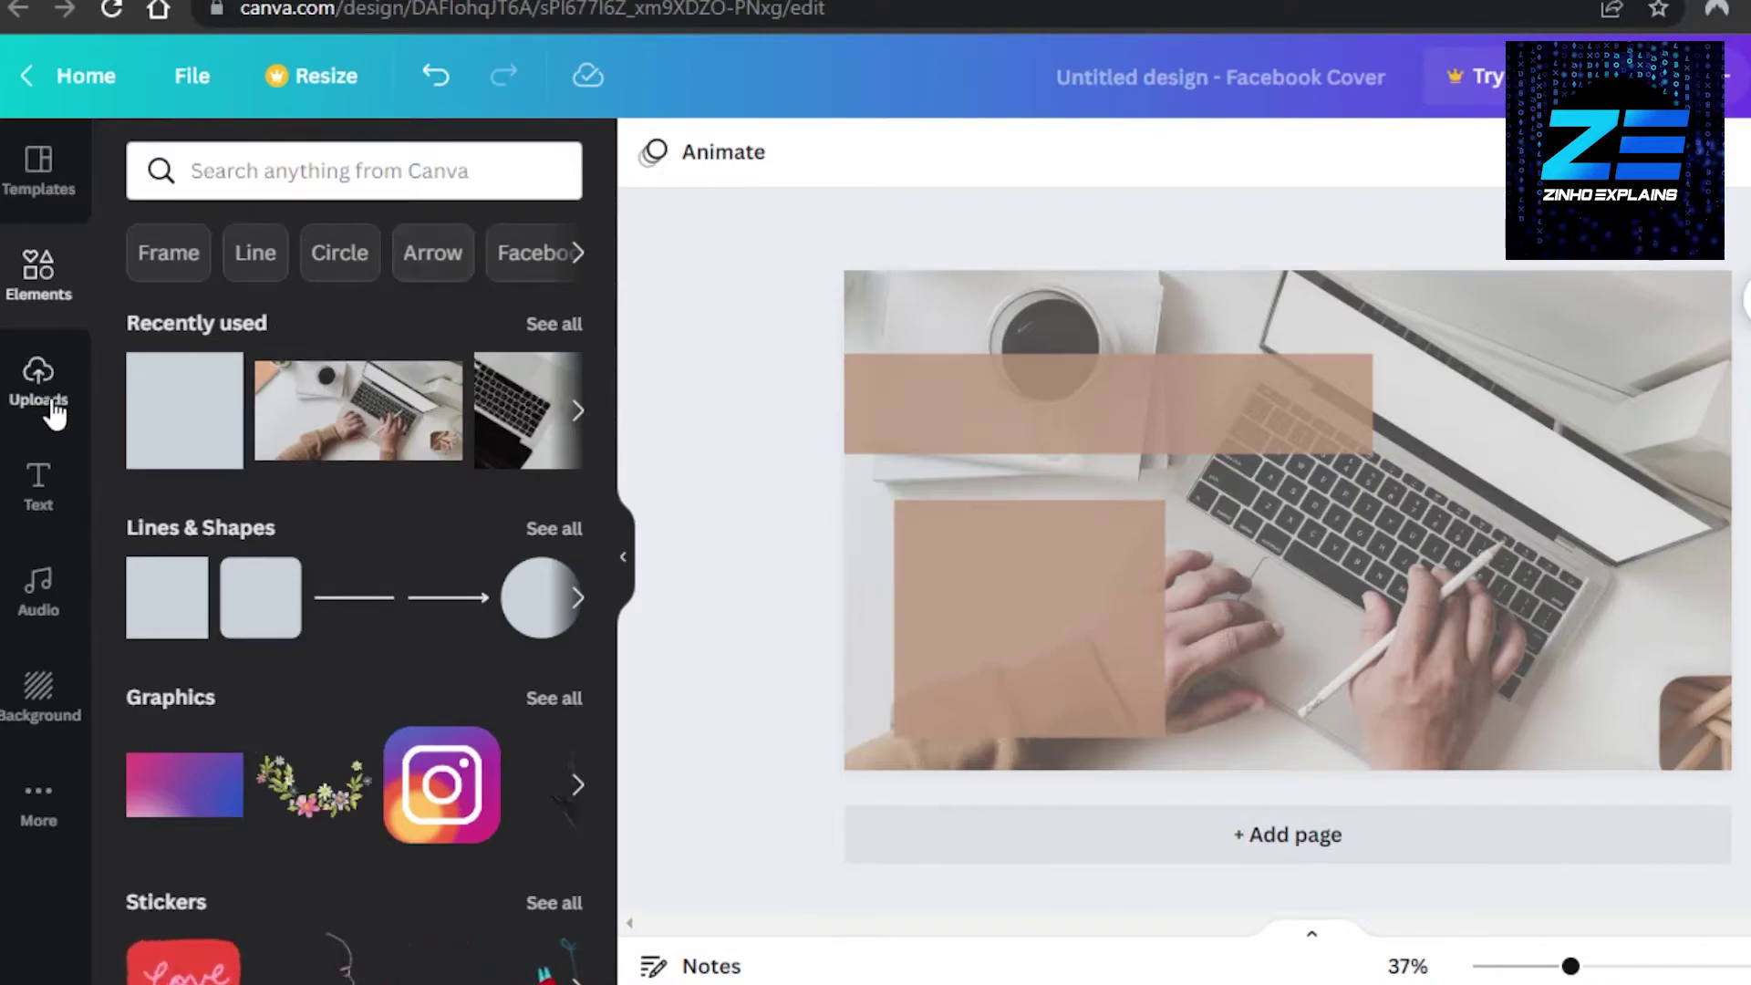
Add a heading text box and move it onto the top tan bar
left_click(42, 483)
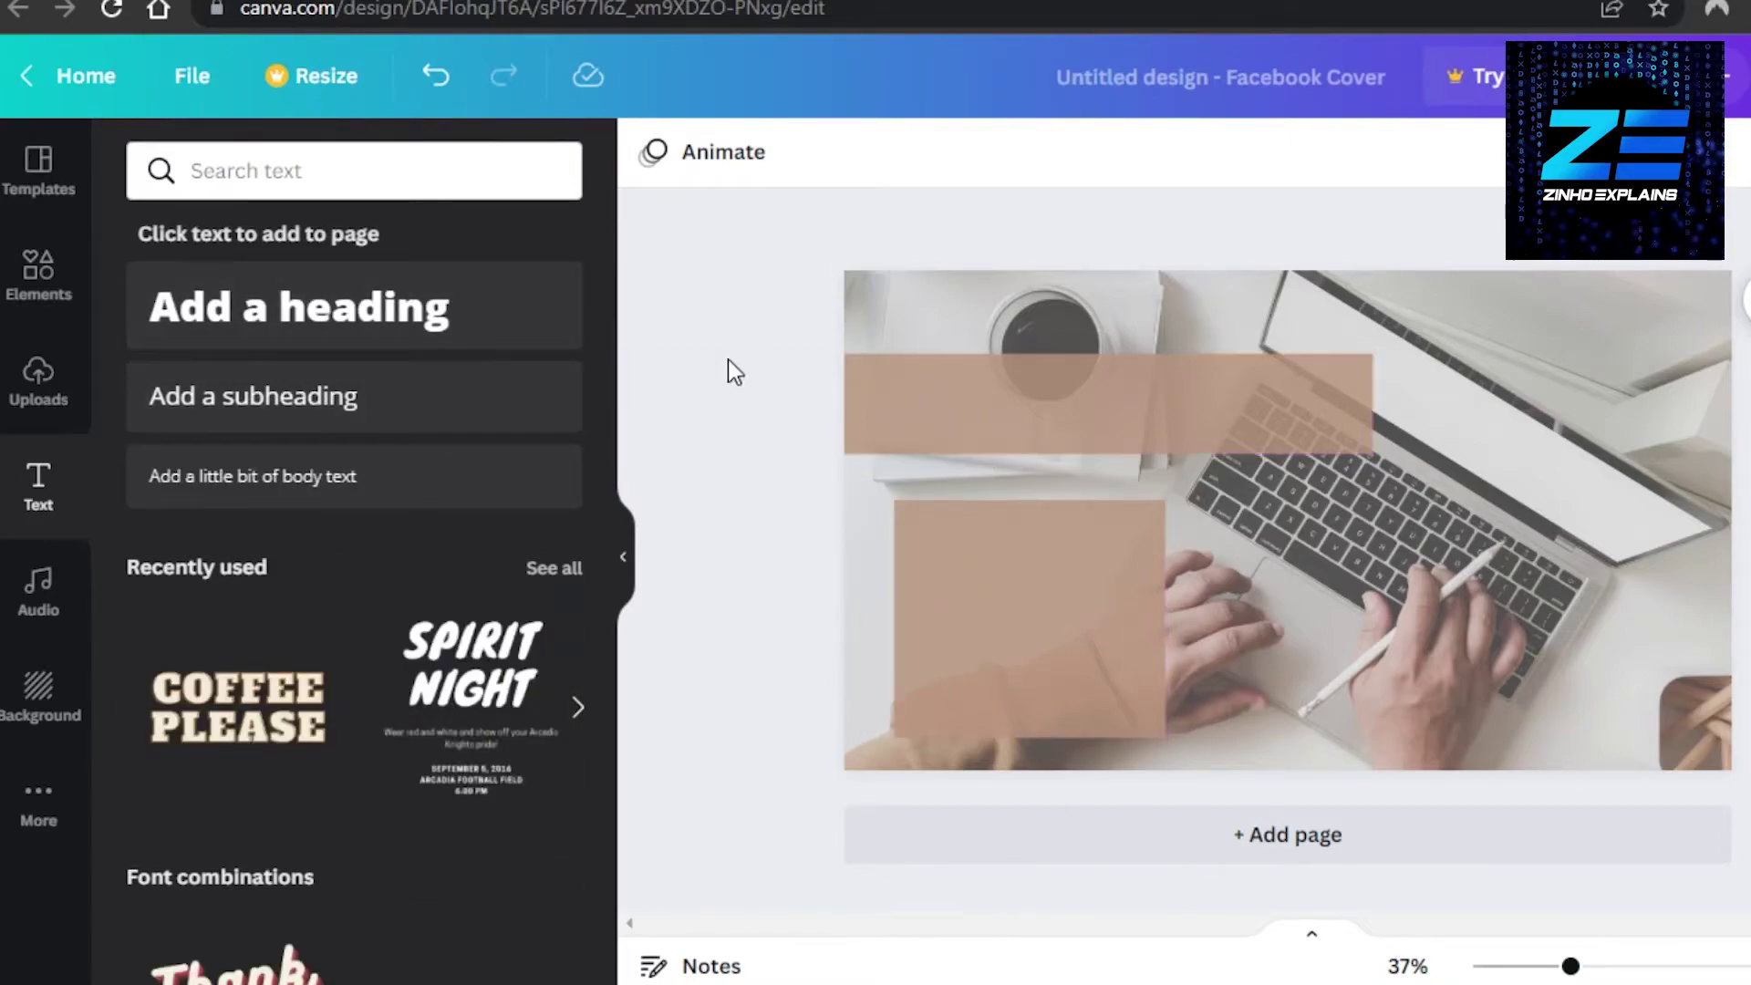
left_click(337, 310)
left_click(1337, 535)
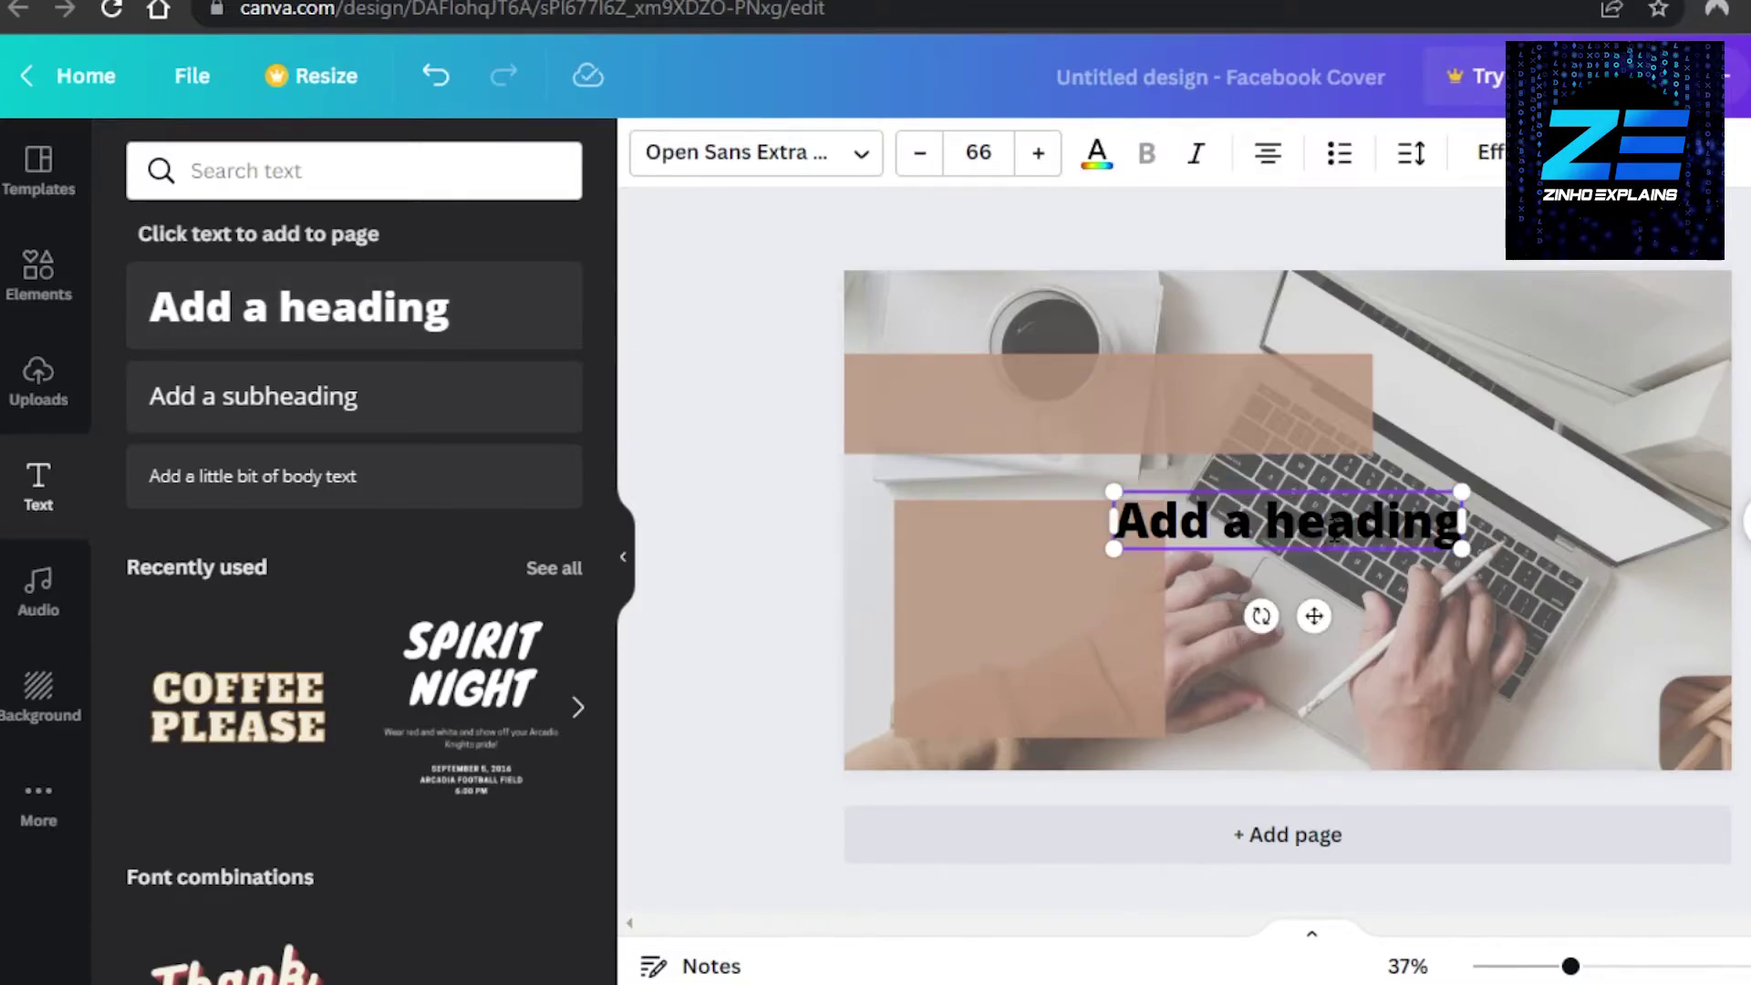
left_click_drag(1320, 491, 1146, 375)
left_click_drag(1291, 409, 1310, 410)
Replace the heading text with BLOG WRITING and align it with the box's left edge
left_click(1302, 401)
key("BackSpace")
key("BackSpace")
key("BackSpace")
key("BackSpace")
key("BackSpace")
key("BackSpace")
key("BackSpace")
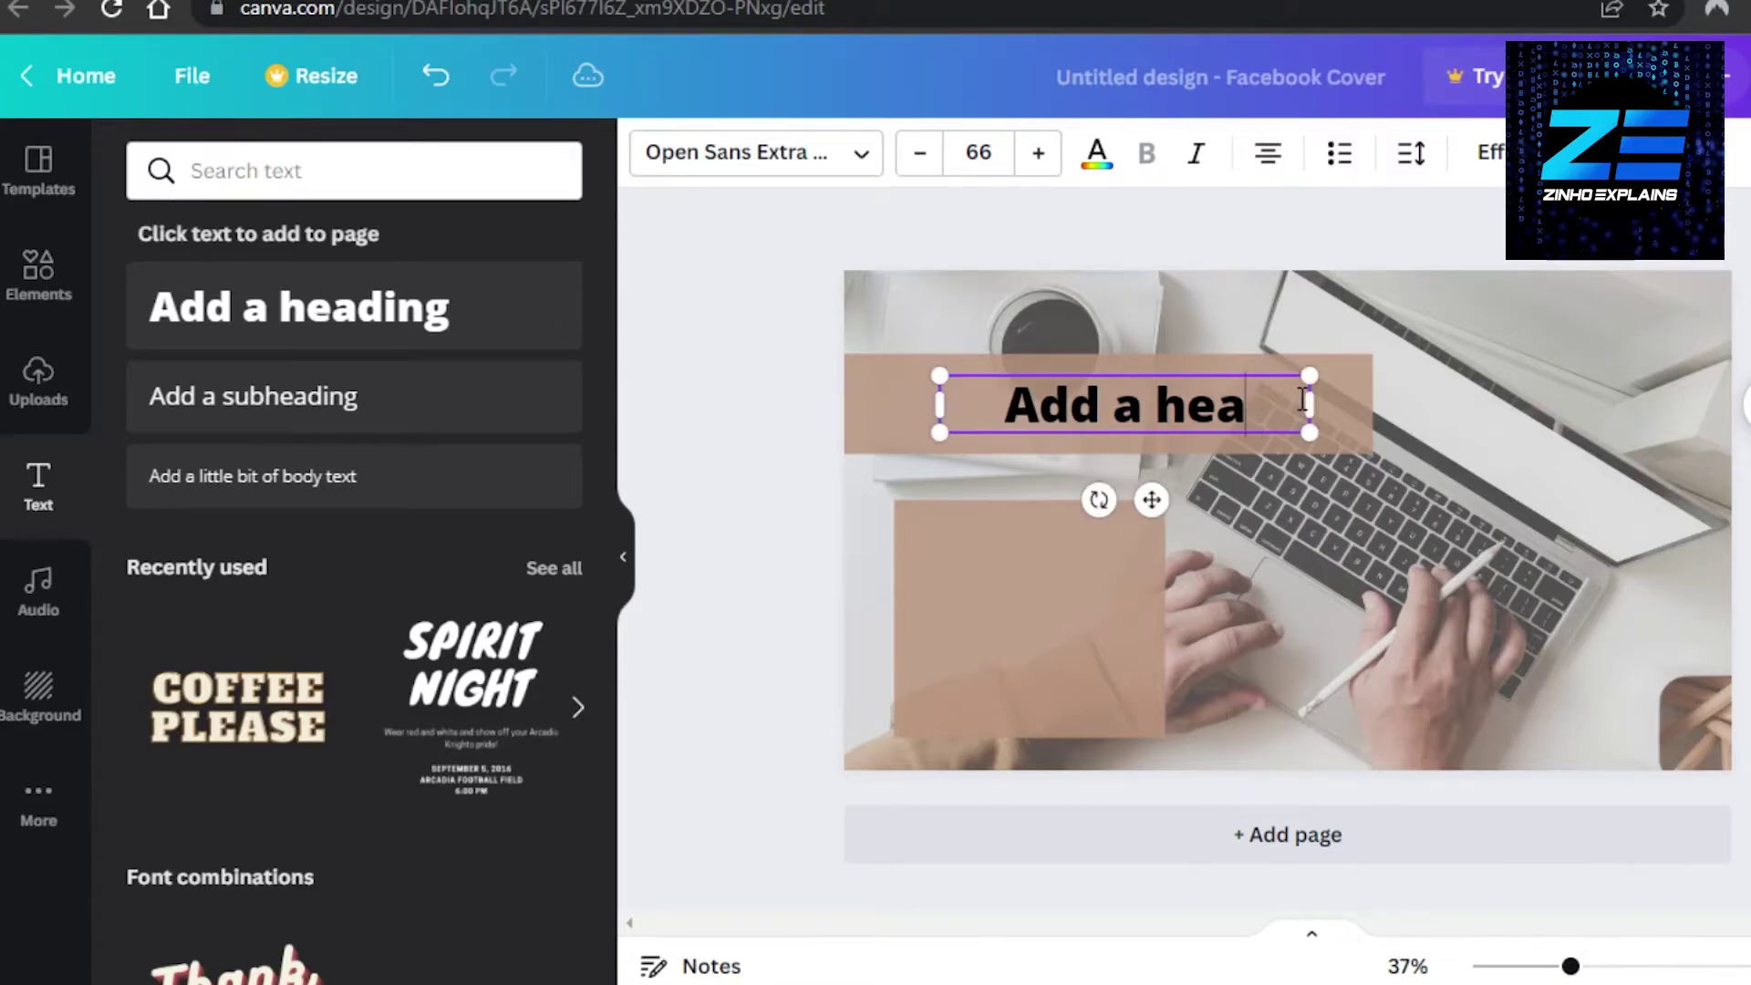
key("BackSpace")
key("BackSpace")
key("BackSpace")
key("BackSpace")
key("BackSpace")
key("BackSpace")
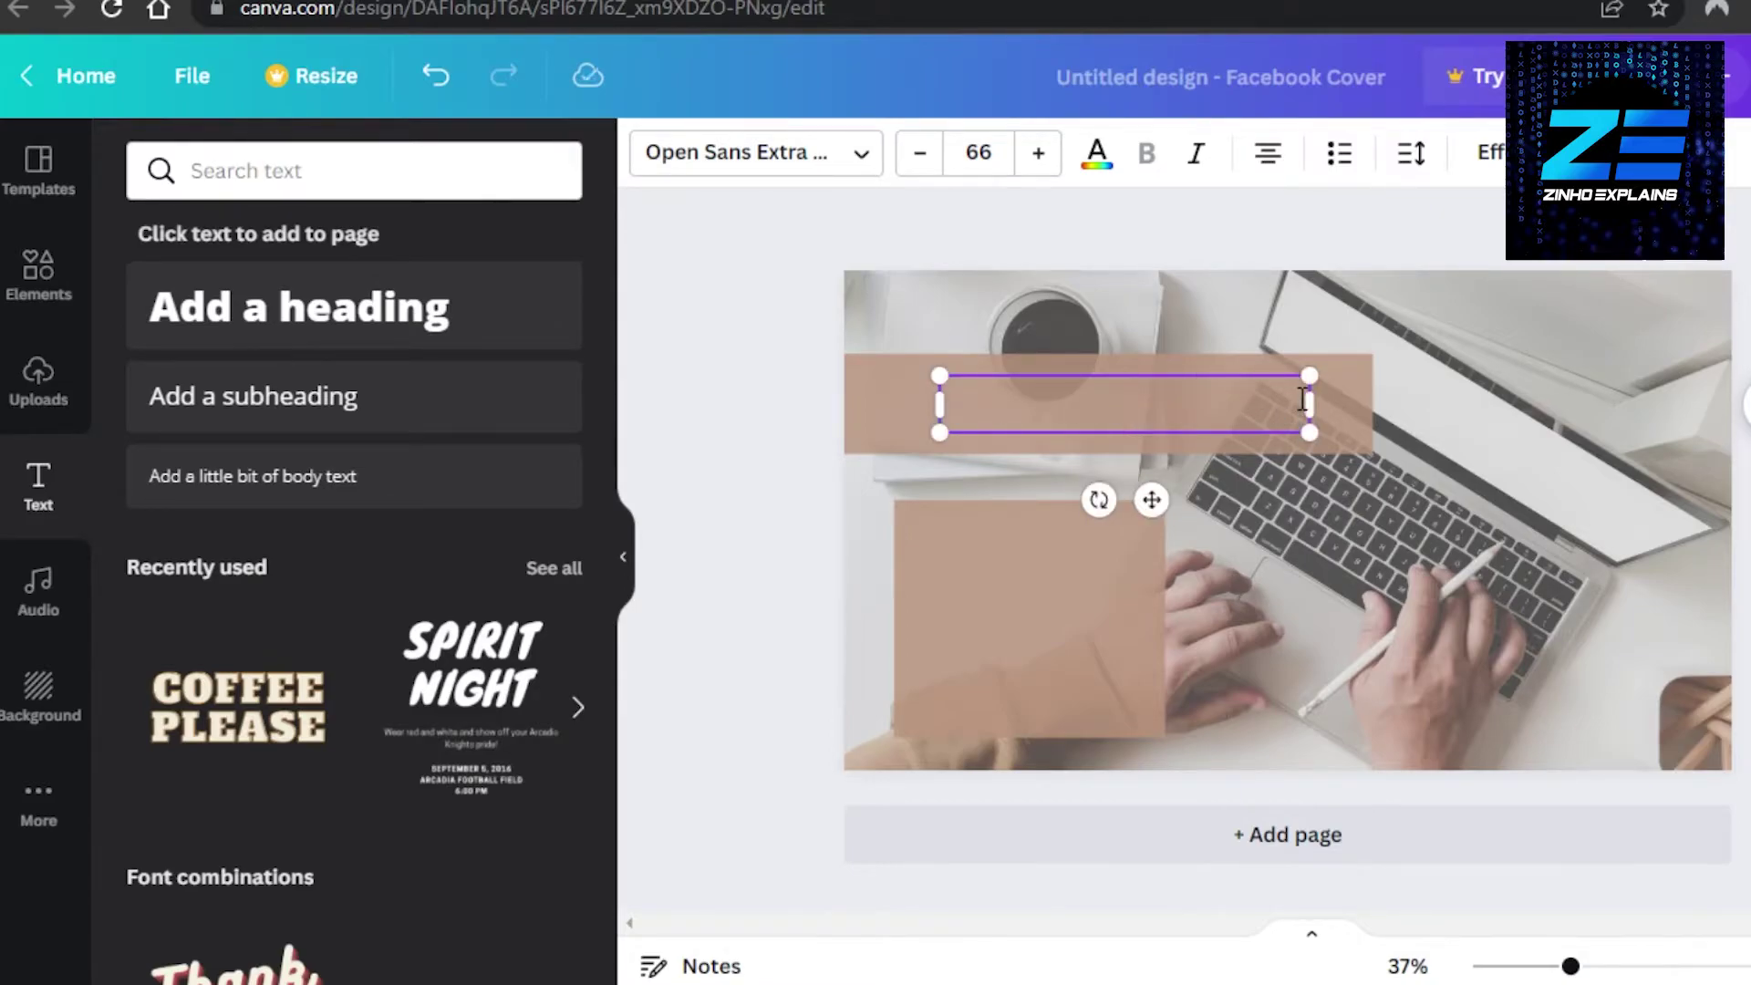
type("BLOG WRITING")
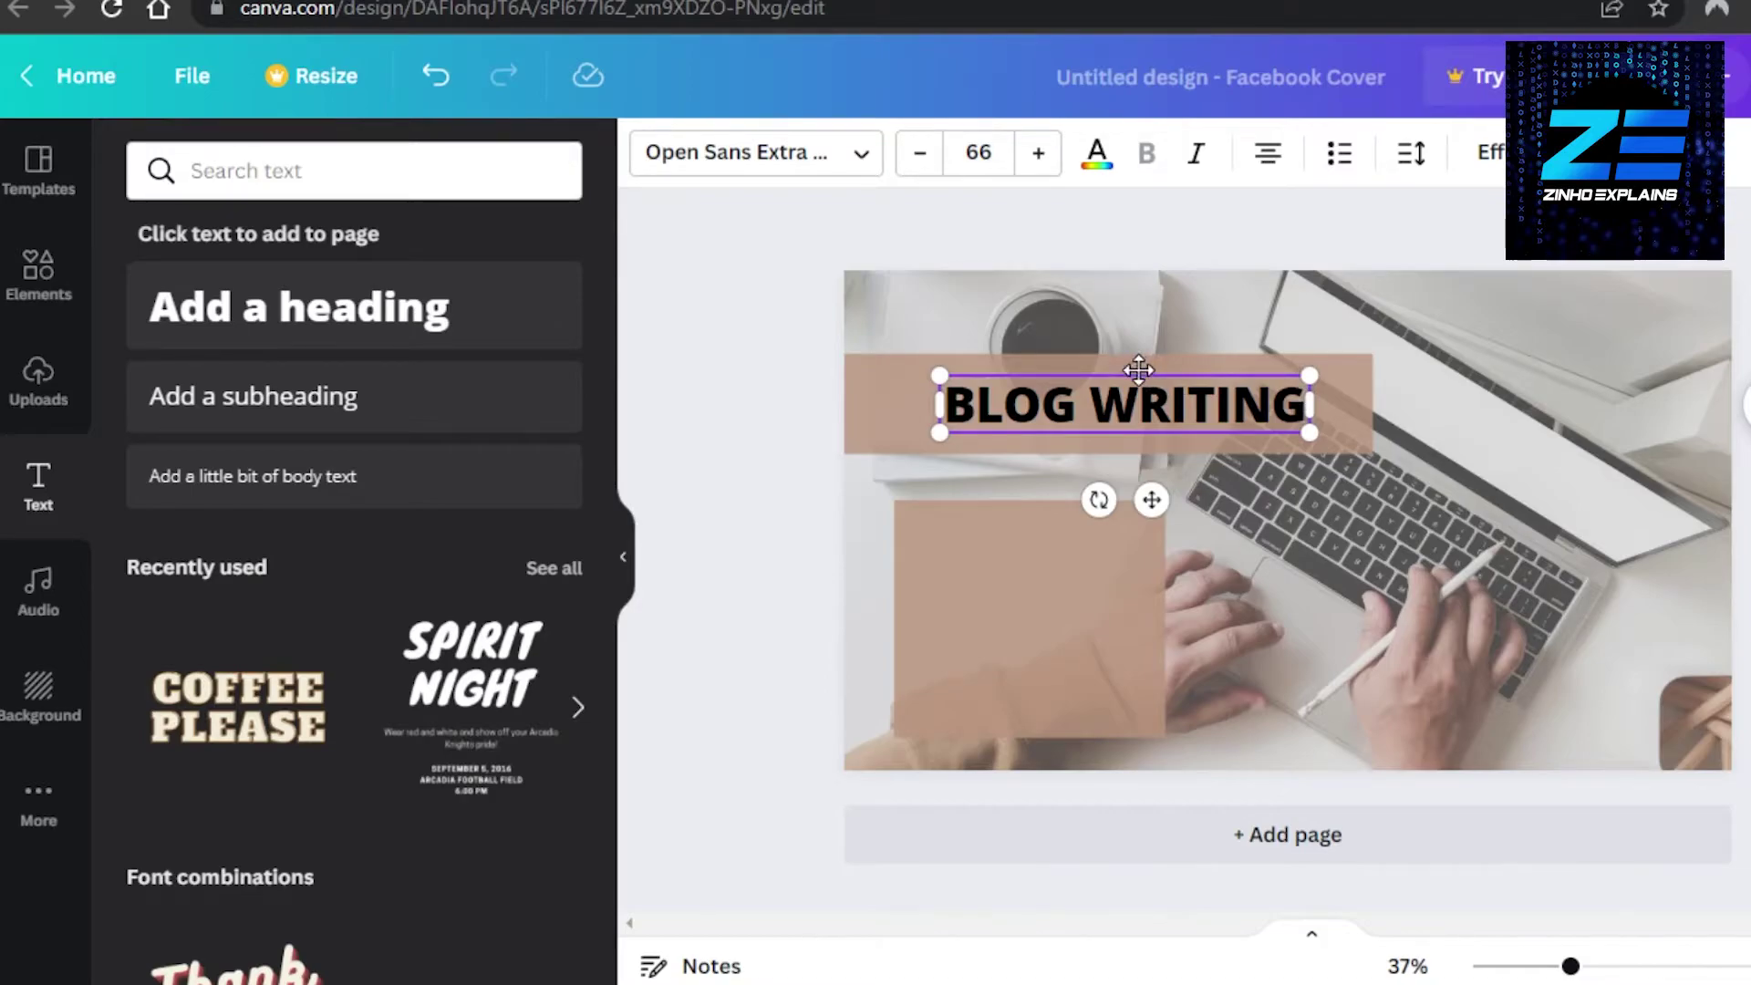
left_click_drag(1128, 371, 1089, 371)
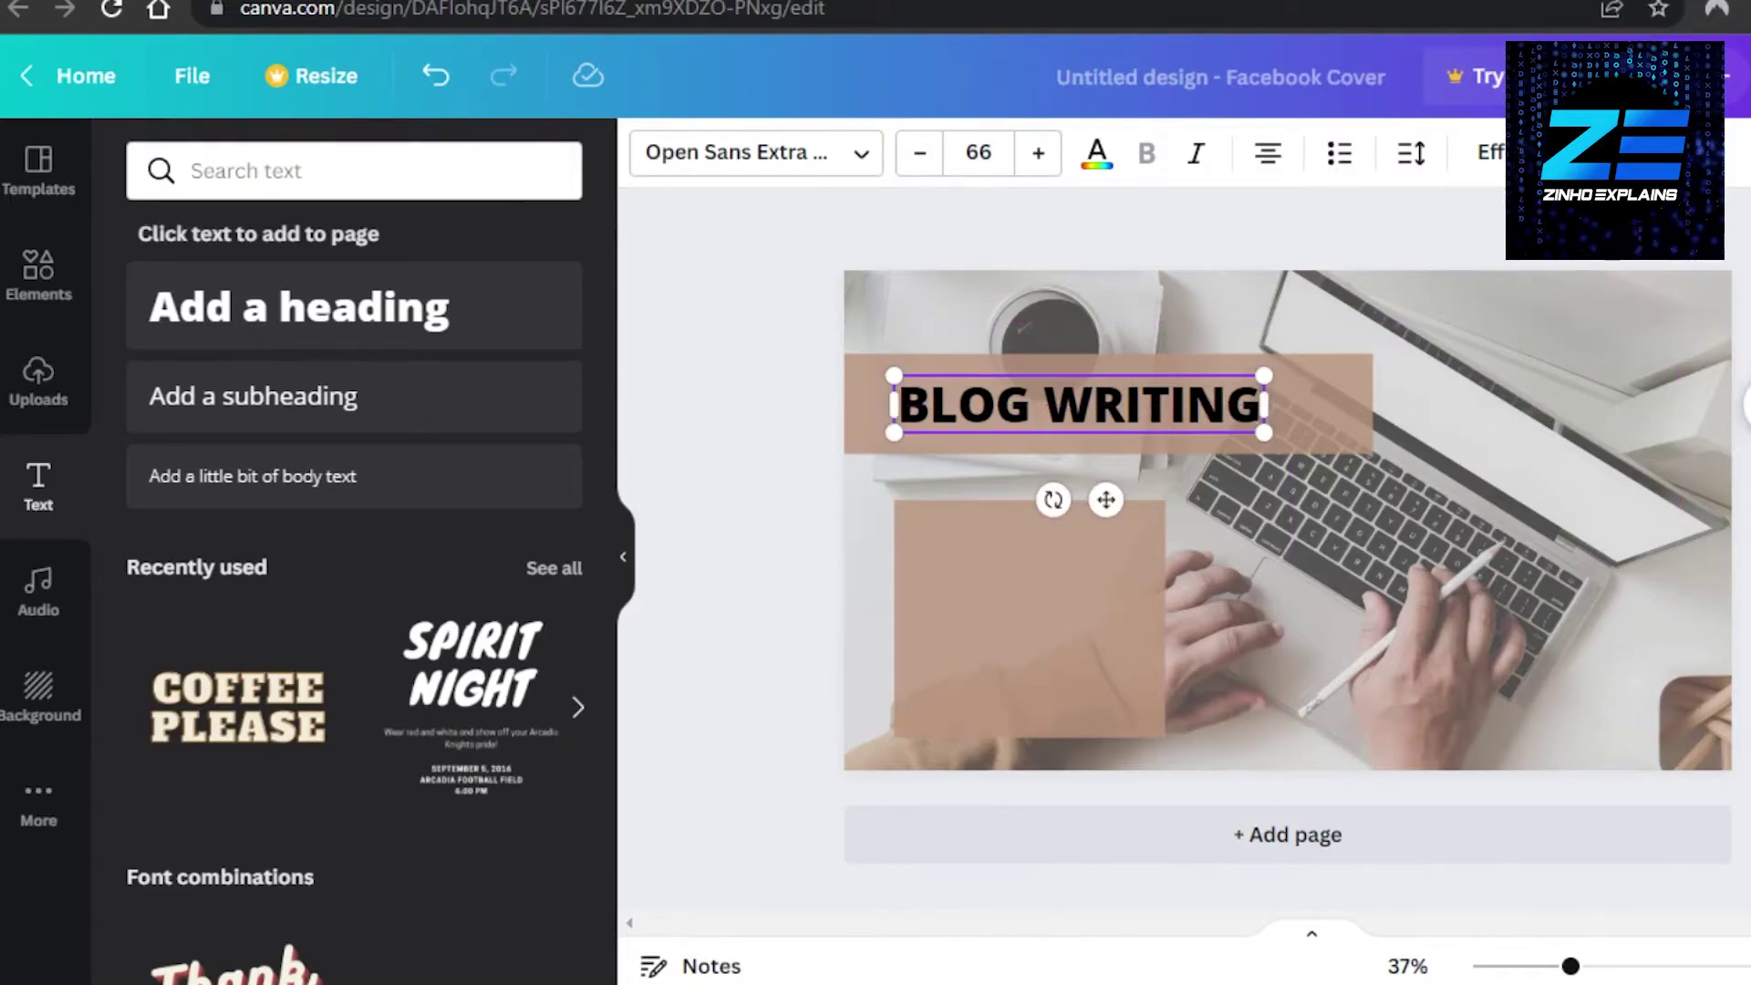
left_click(1640, 524)
Add a subheading on the lower tan box listing BLOG WRITING, ARTICLE WRITING, RESEARCH WRITING, COPYWRTING
left_click(1301, 412)
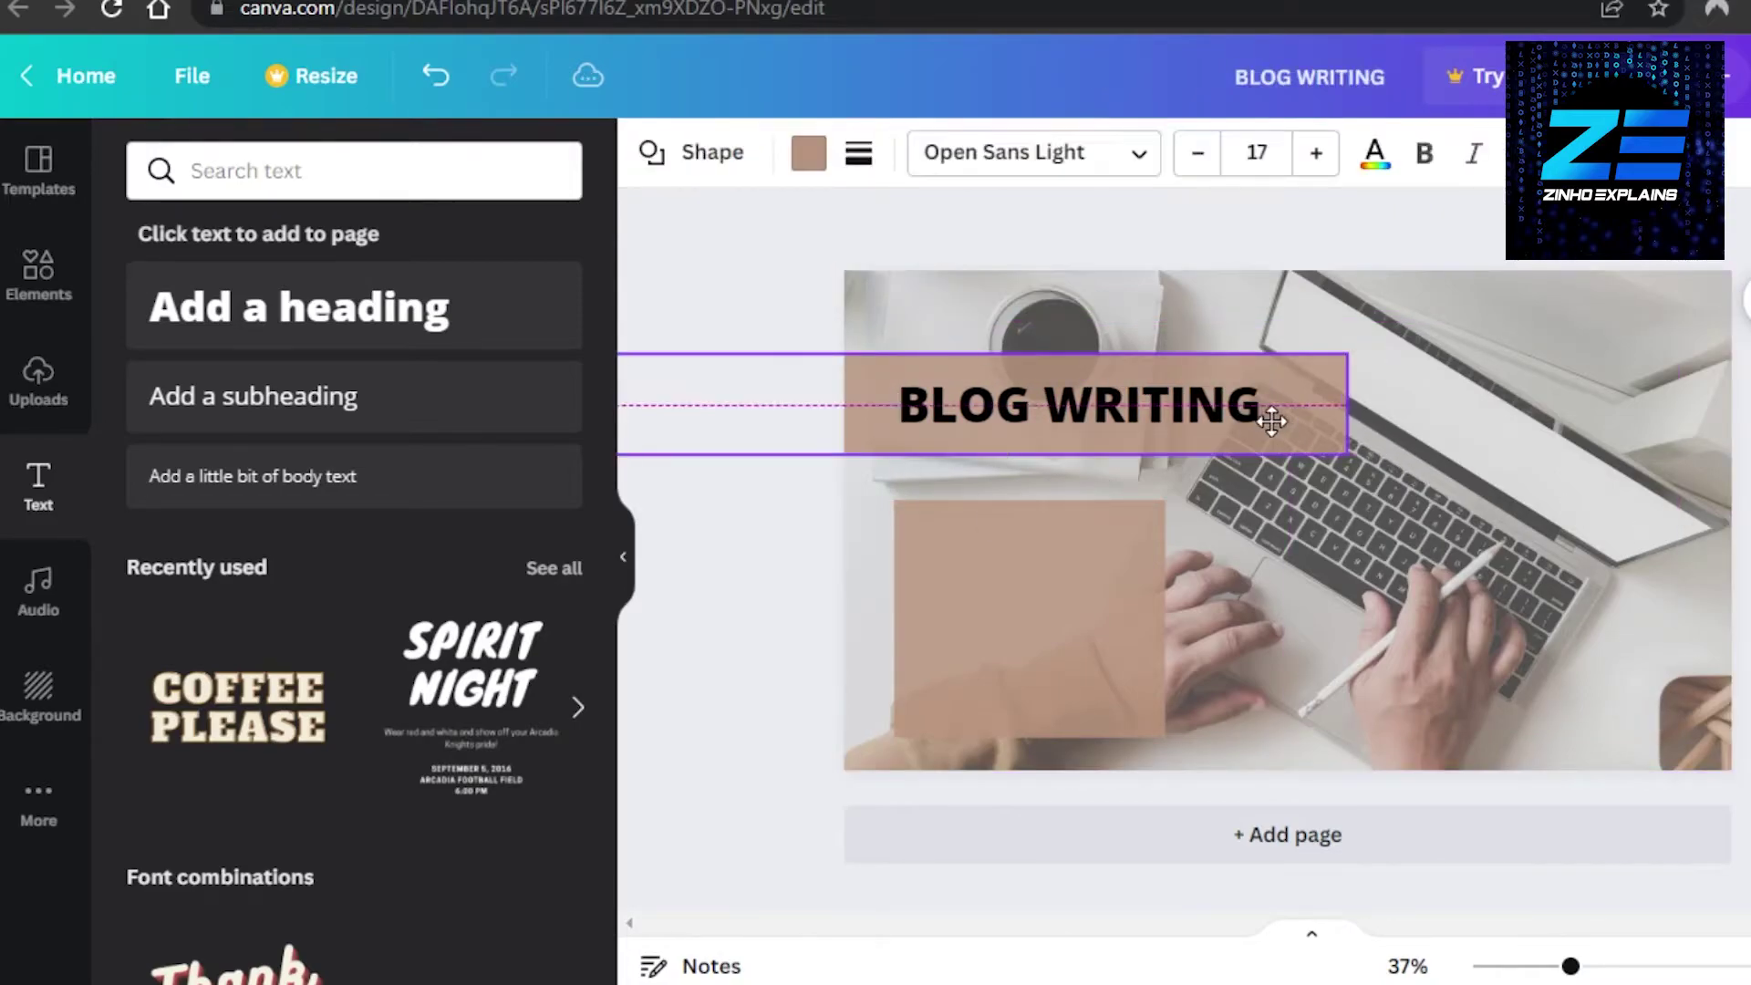
left_click(1038, 578)
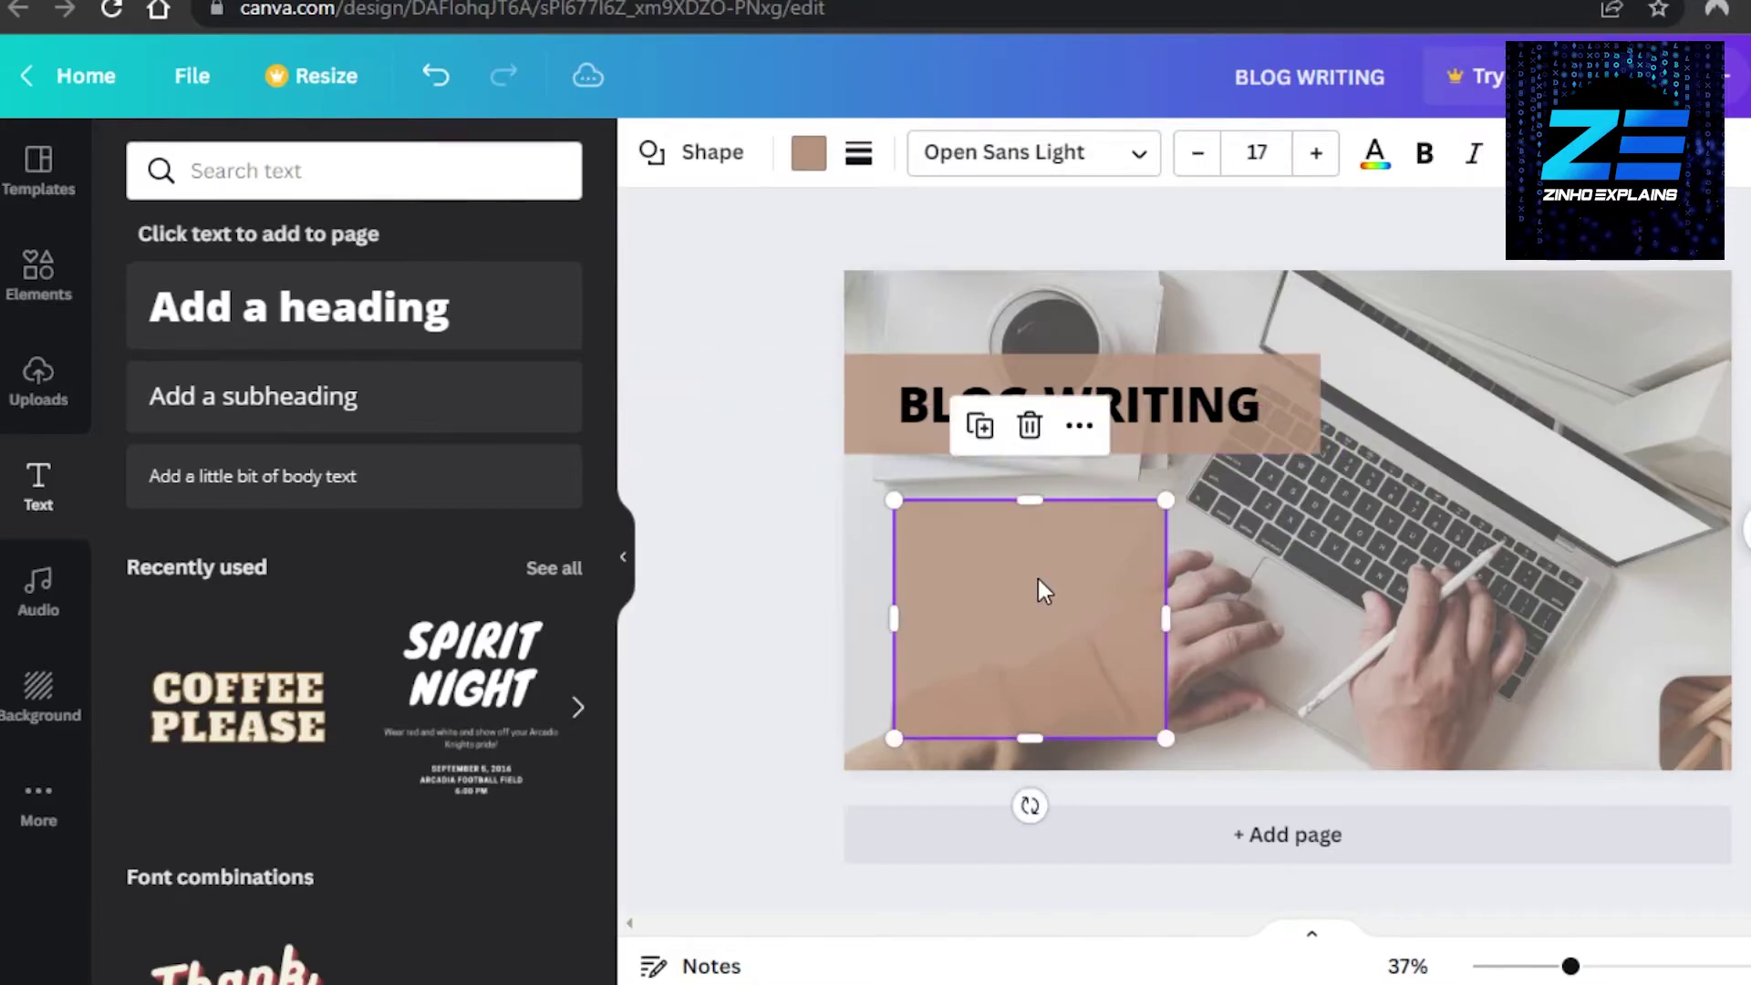
left_click(420, 402)
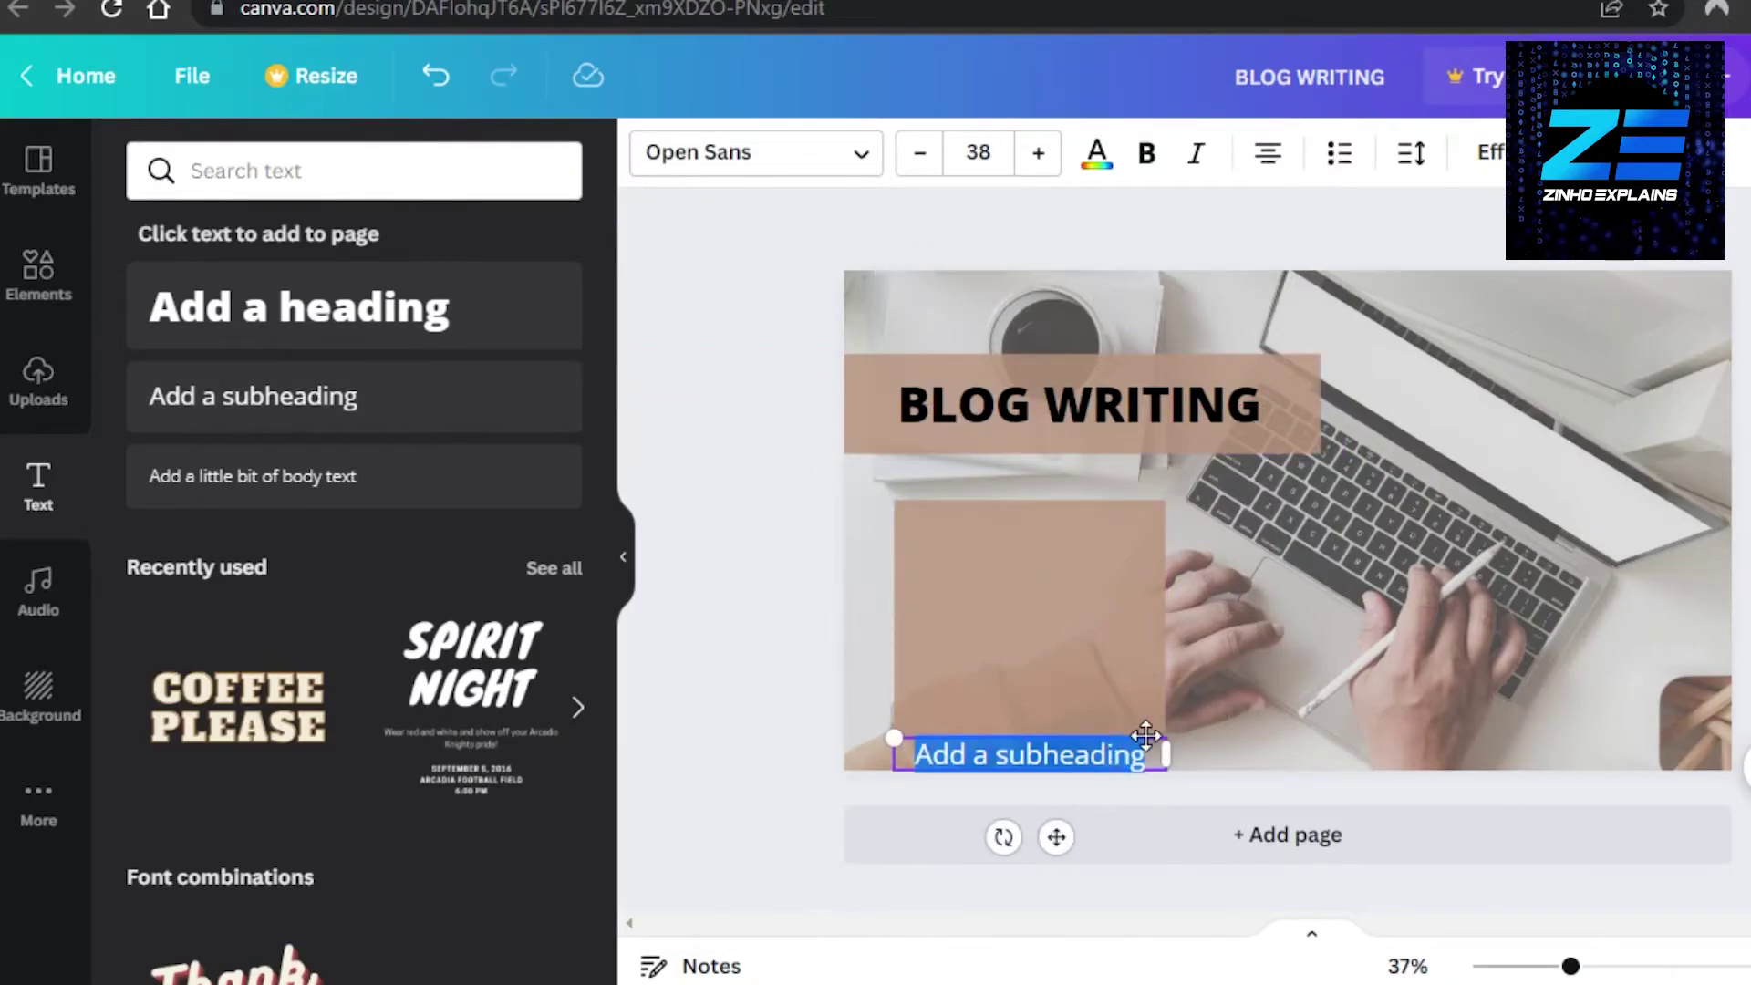
left_click_drag(1147, 735, 1124, 578)
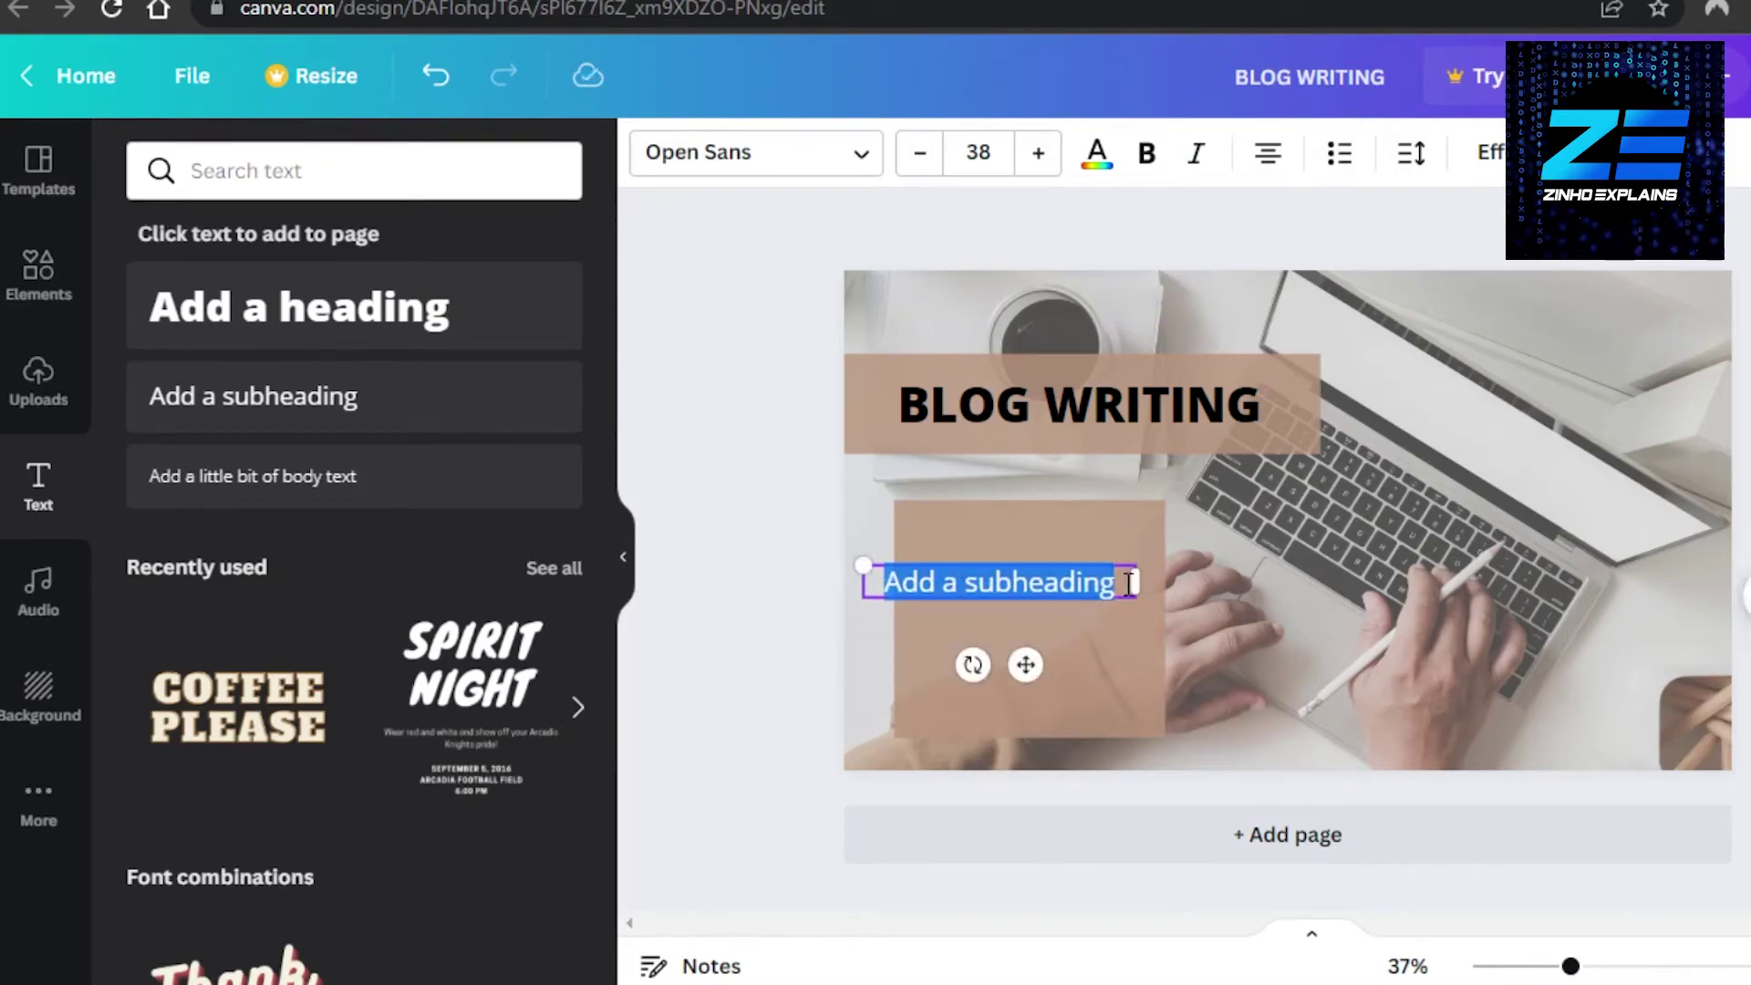
left_click(1128, 582)
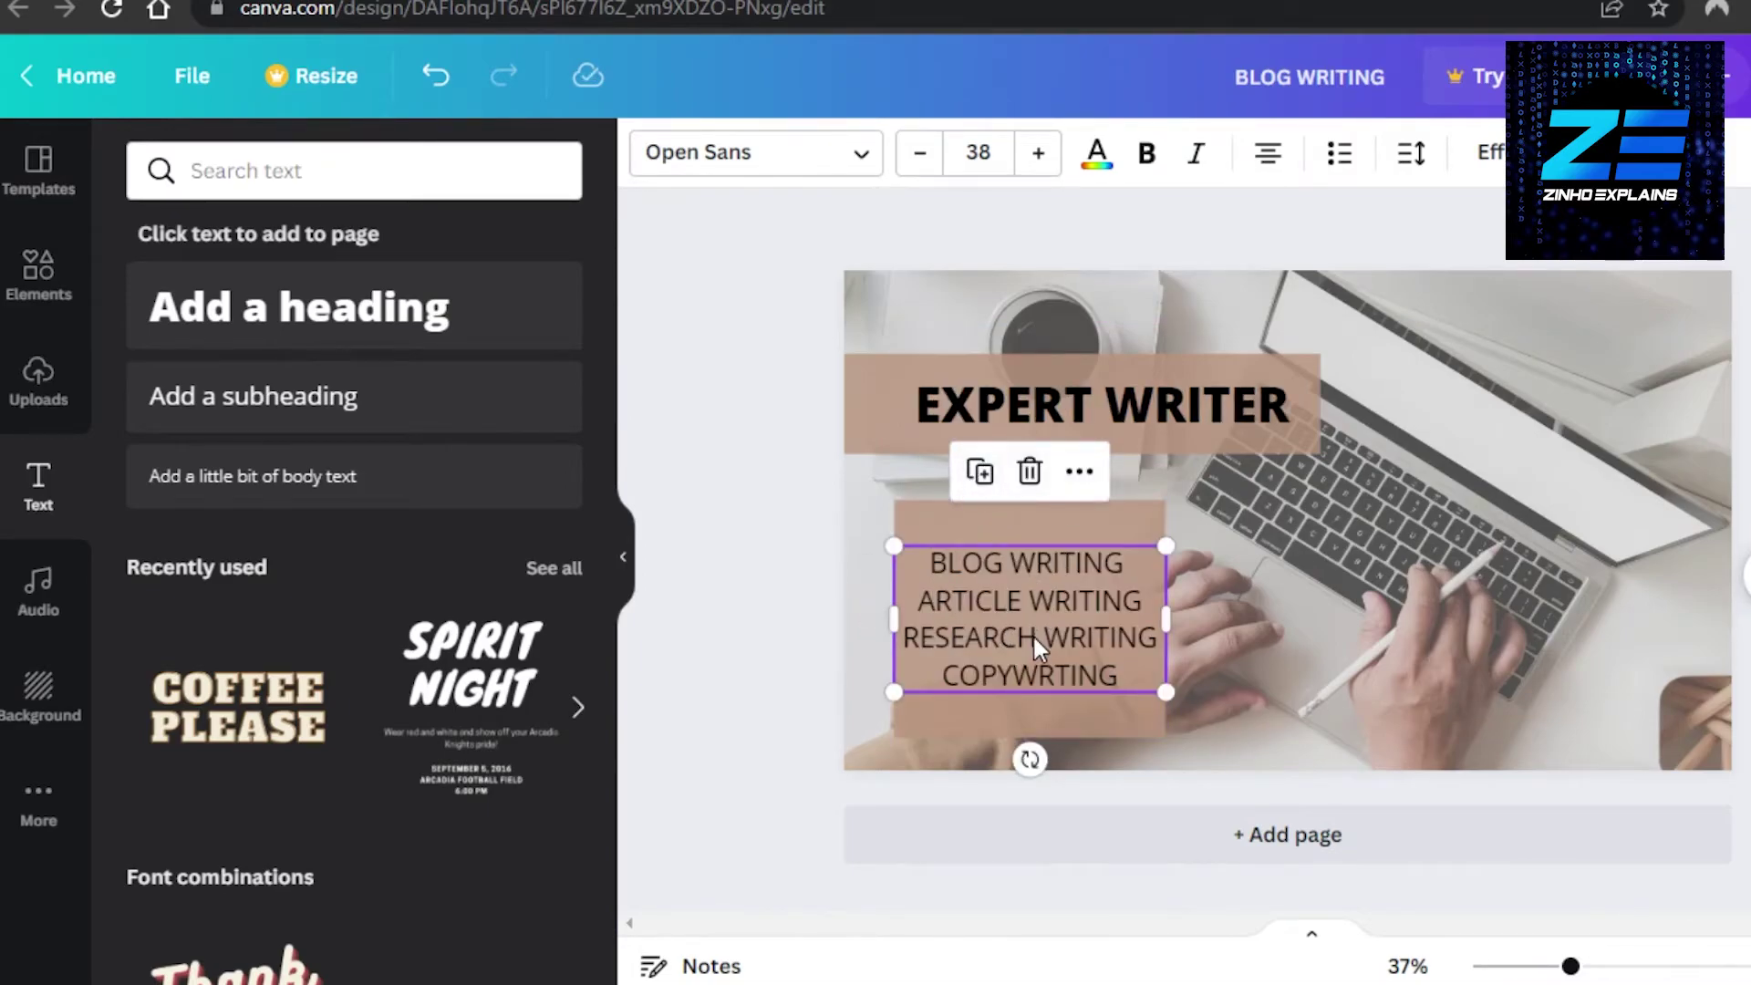
Change the heading to EXPERT WRITER and nudge it slightly left
left_click(1049, 394)
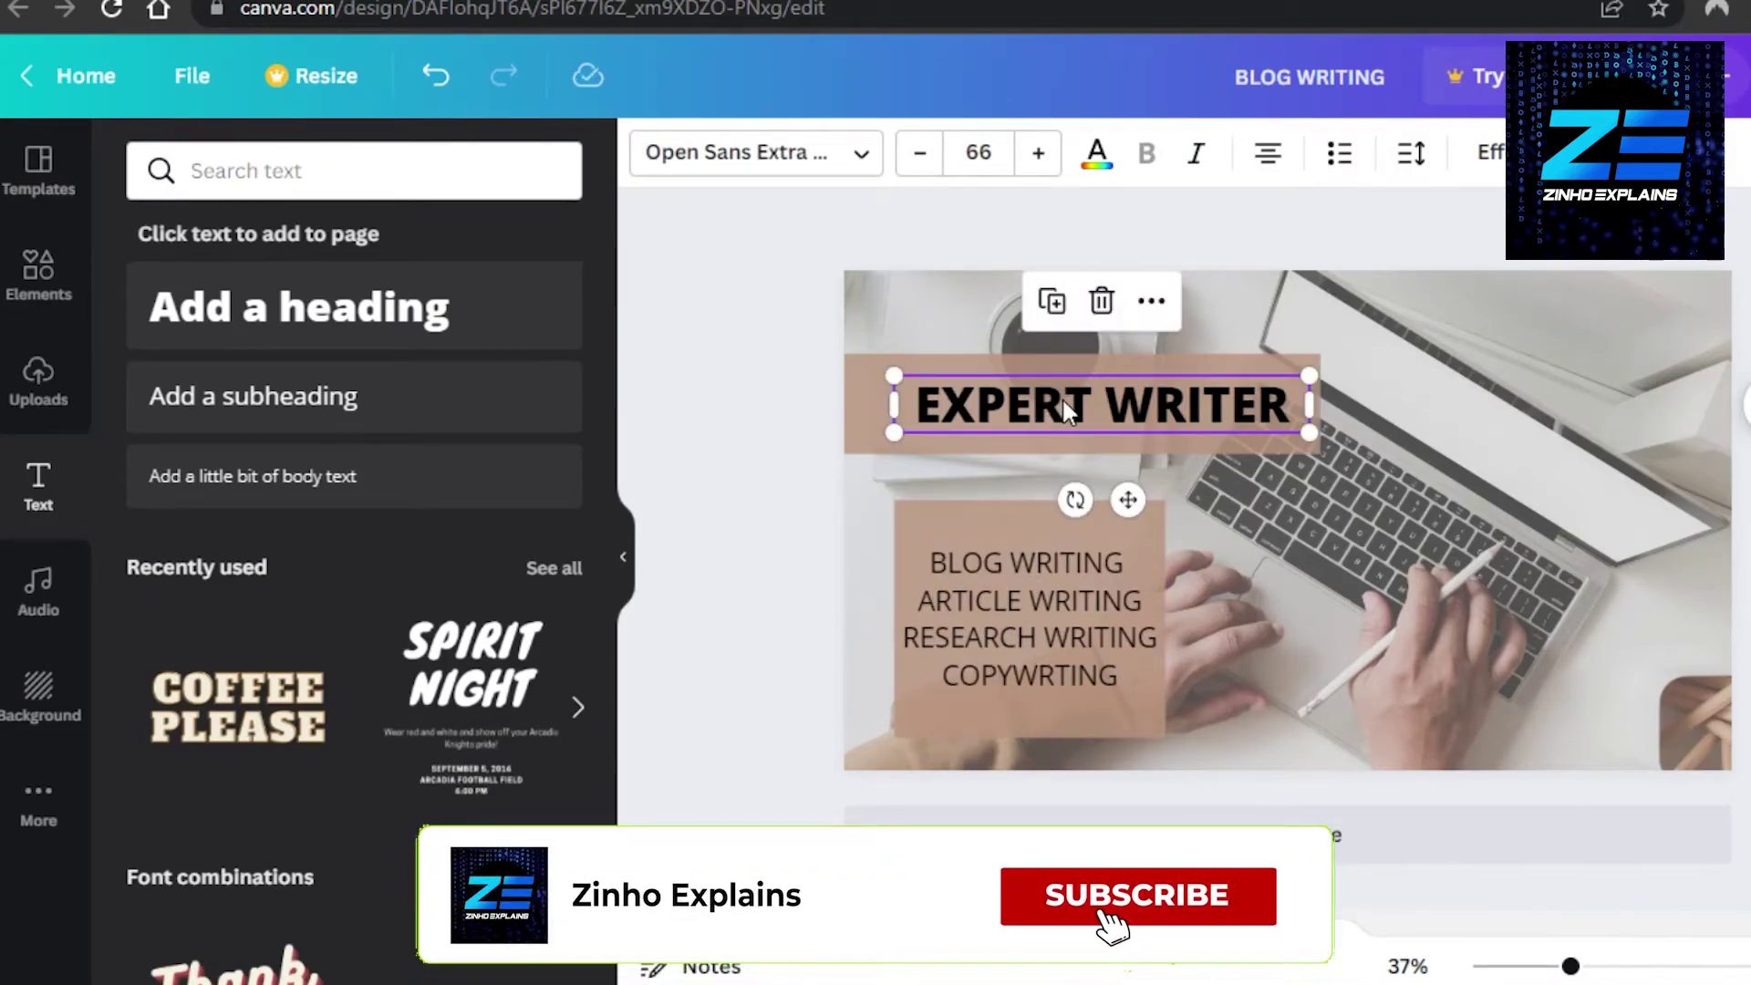
left_click(1061, 397)
left_click(1092, 392)
key("shift+Left")
key("shift+Left")
key("shift+Left")
key("shift+Left")
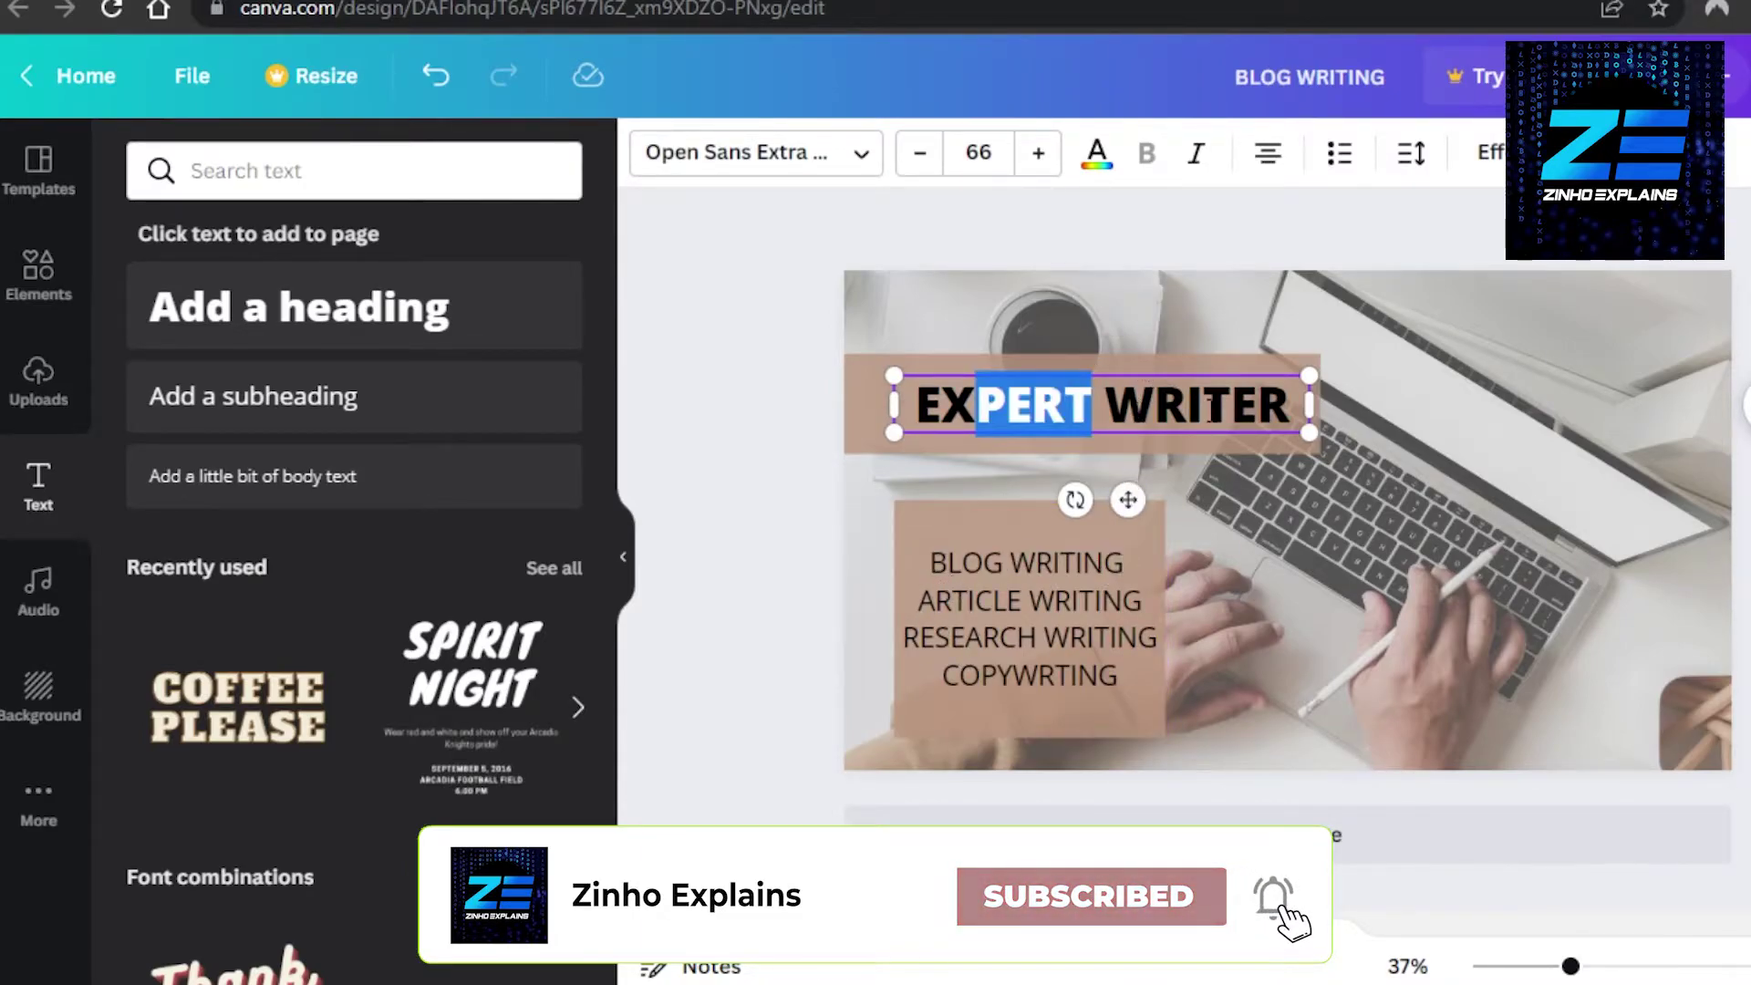
left_click(1435, 390)
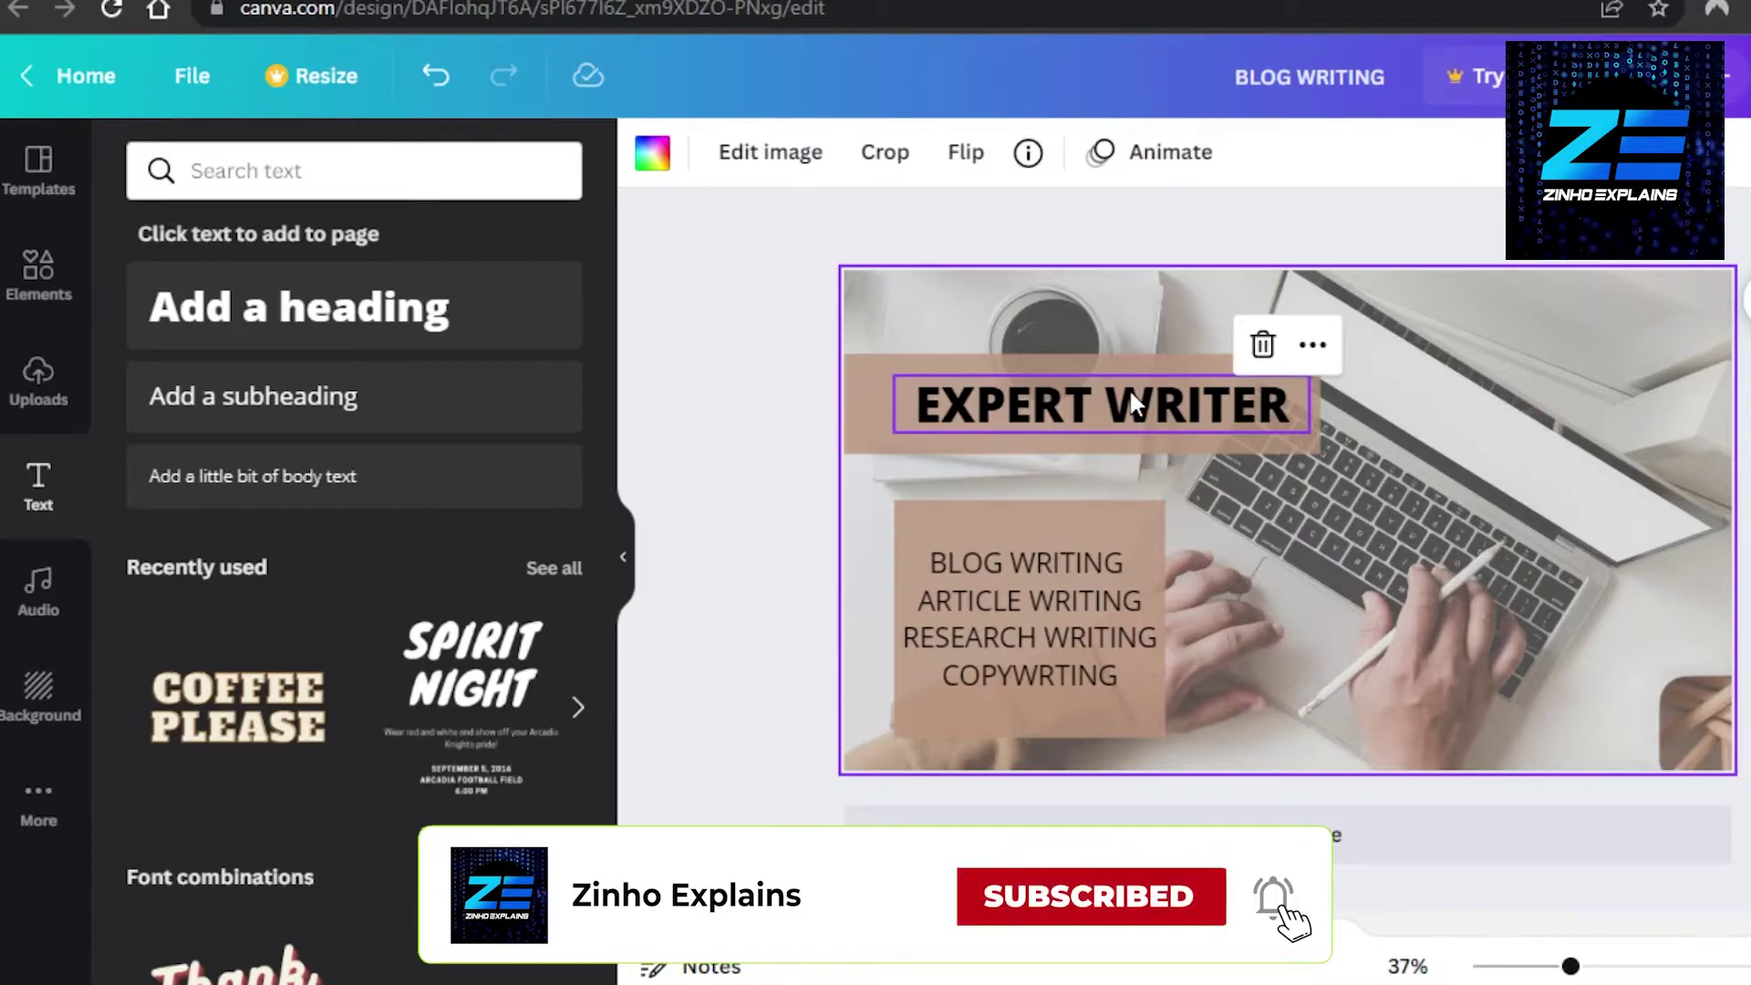
left_click_drag(1131, 403, 1107, 403)
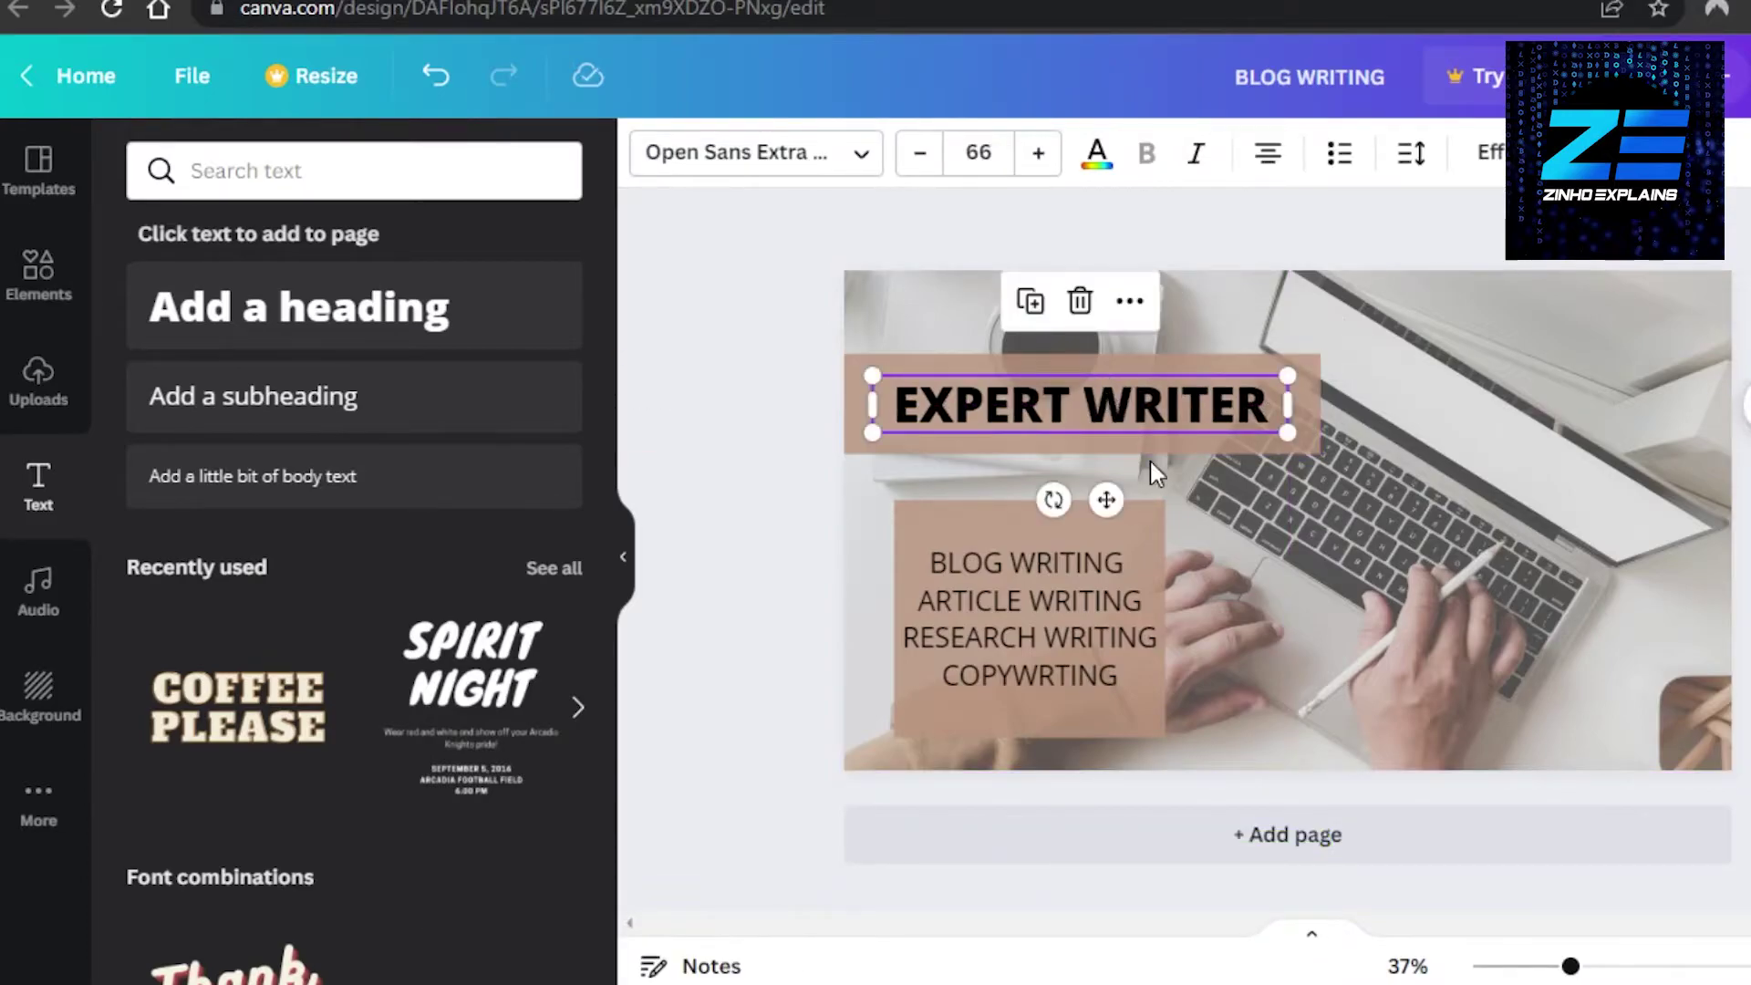
left_click(1018, 633)
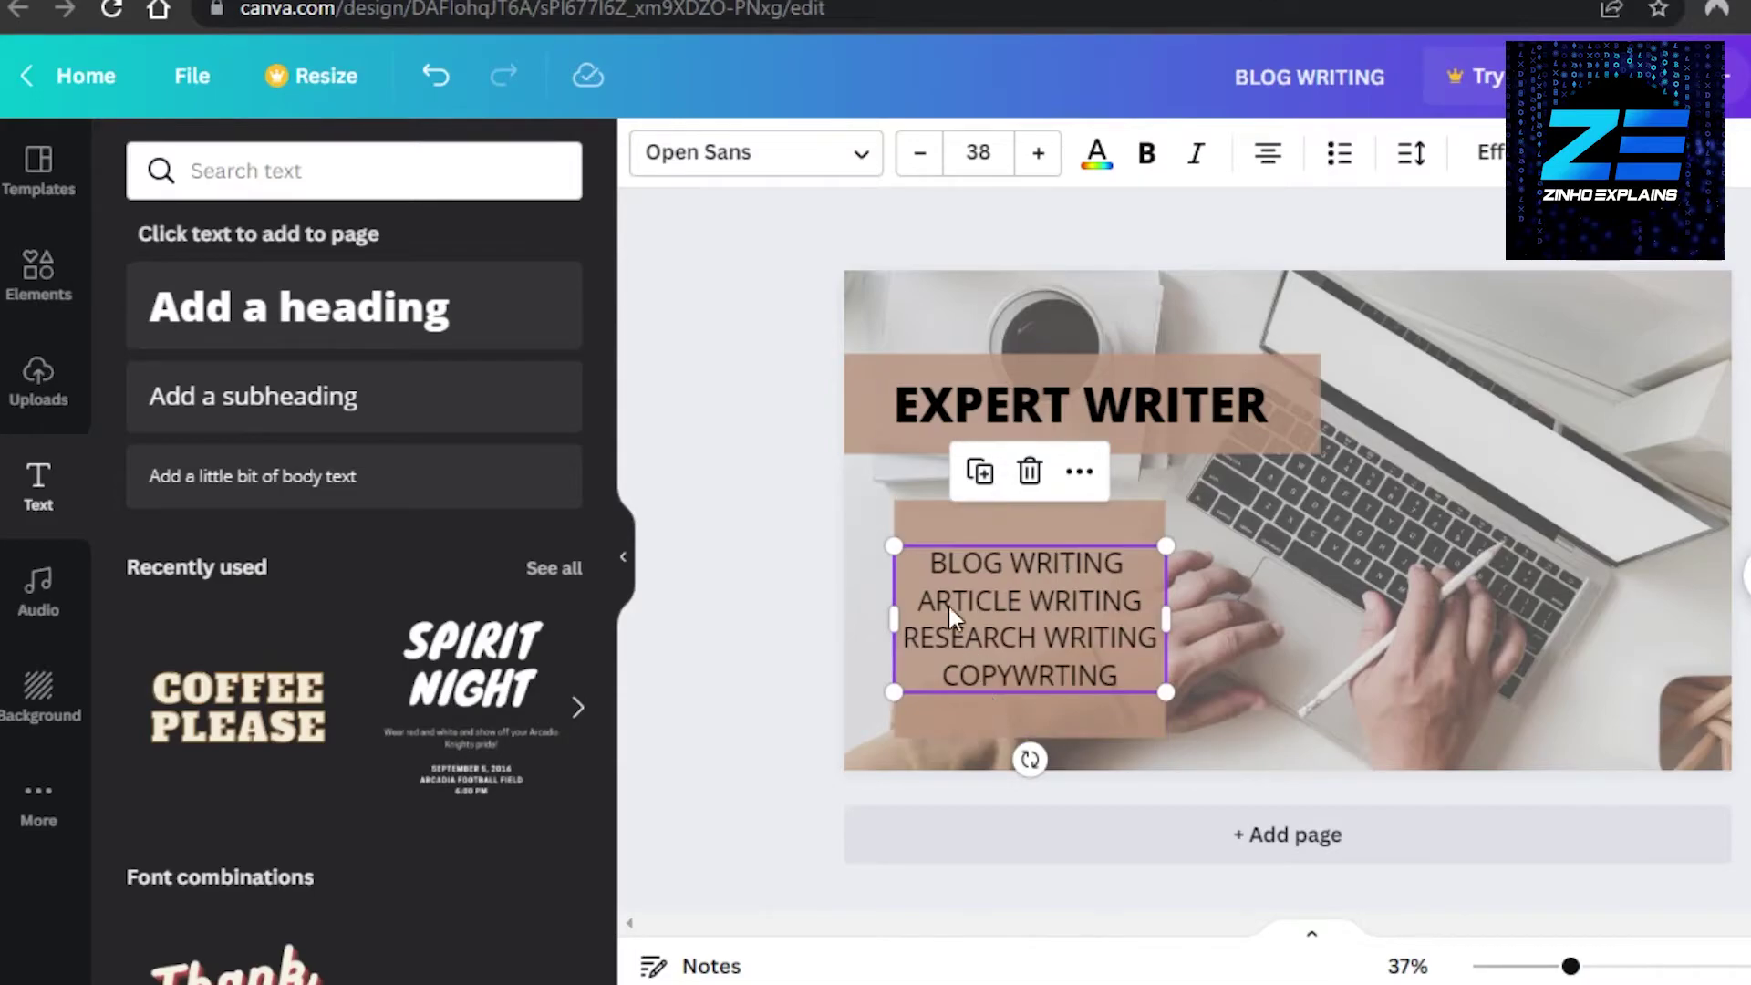
Bullet the services list, widen it, shrink its font to 27, and move it lower
left_click(1340, 157)
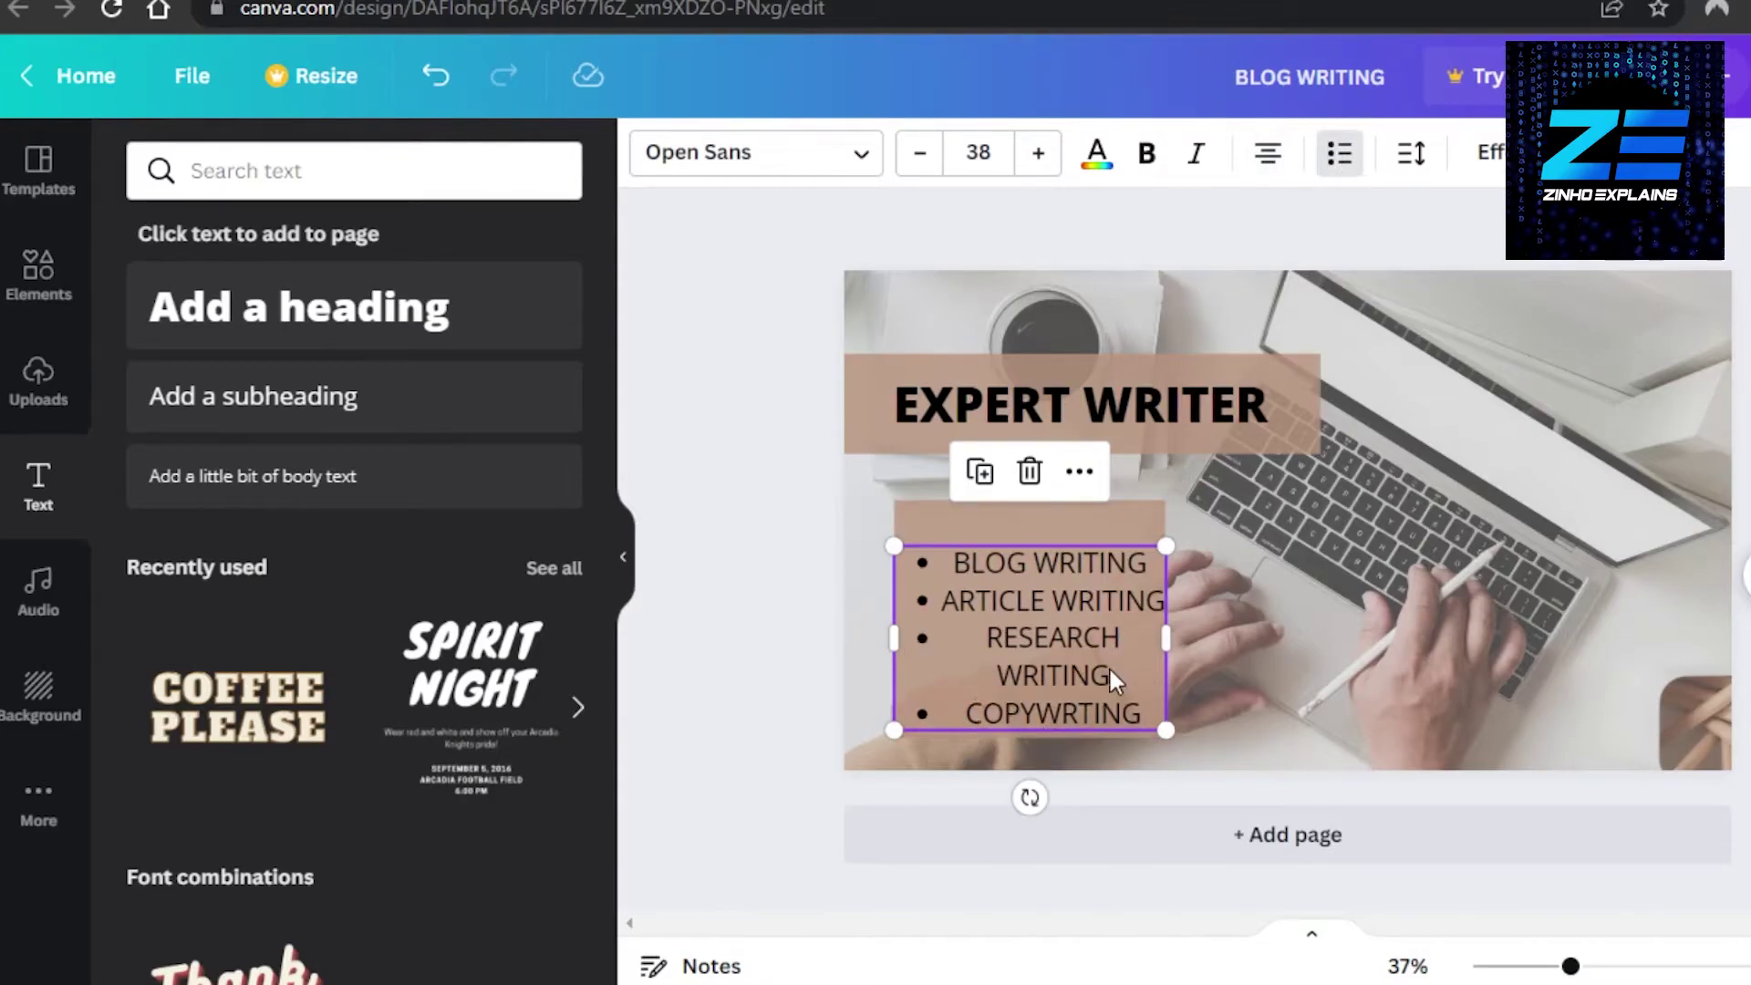
left_click_drag(1170, 644, 1225, 644)
left_click(923, 153)
left_click(922, 153)
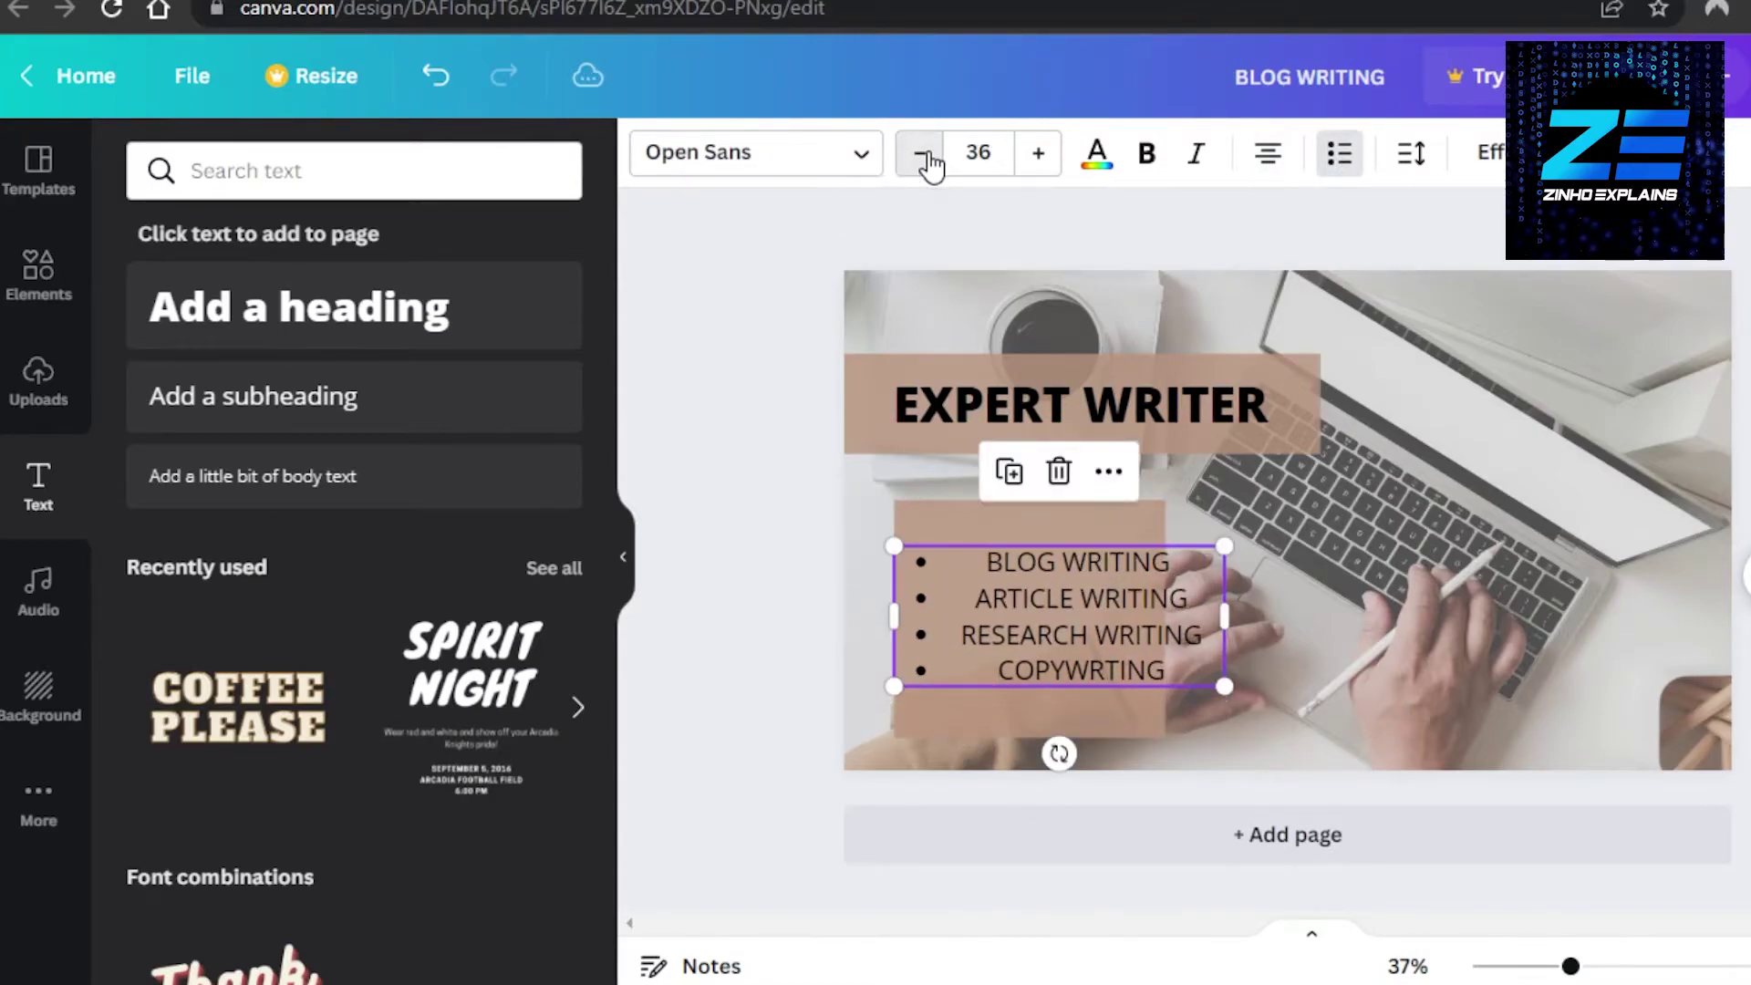
left_click(925, 155)
left_click(924, 155)
left_click(923, 155)
left_click(923, 156)
left_click(923, 155)
left_click(923, 156)
left_click(923, 155)
left_click(922, 155)
left_click(923, 155)
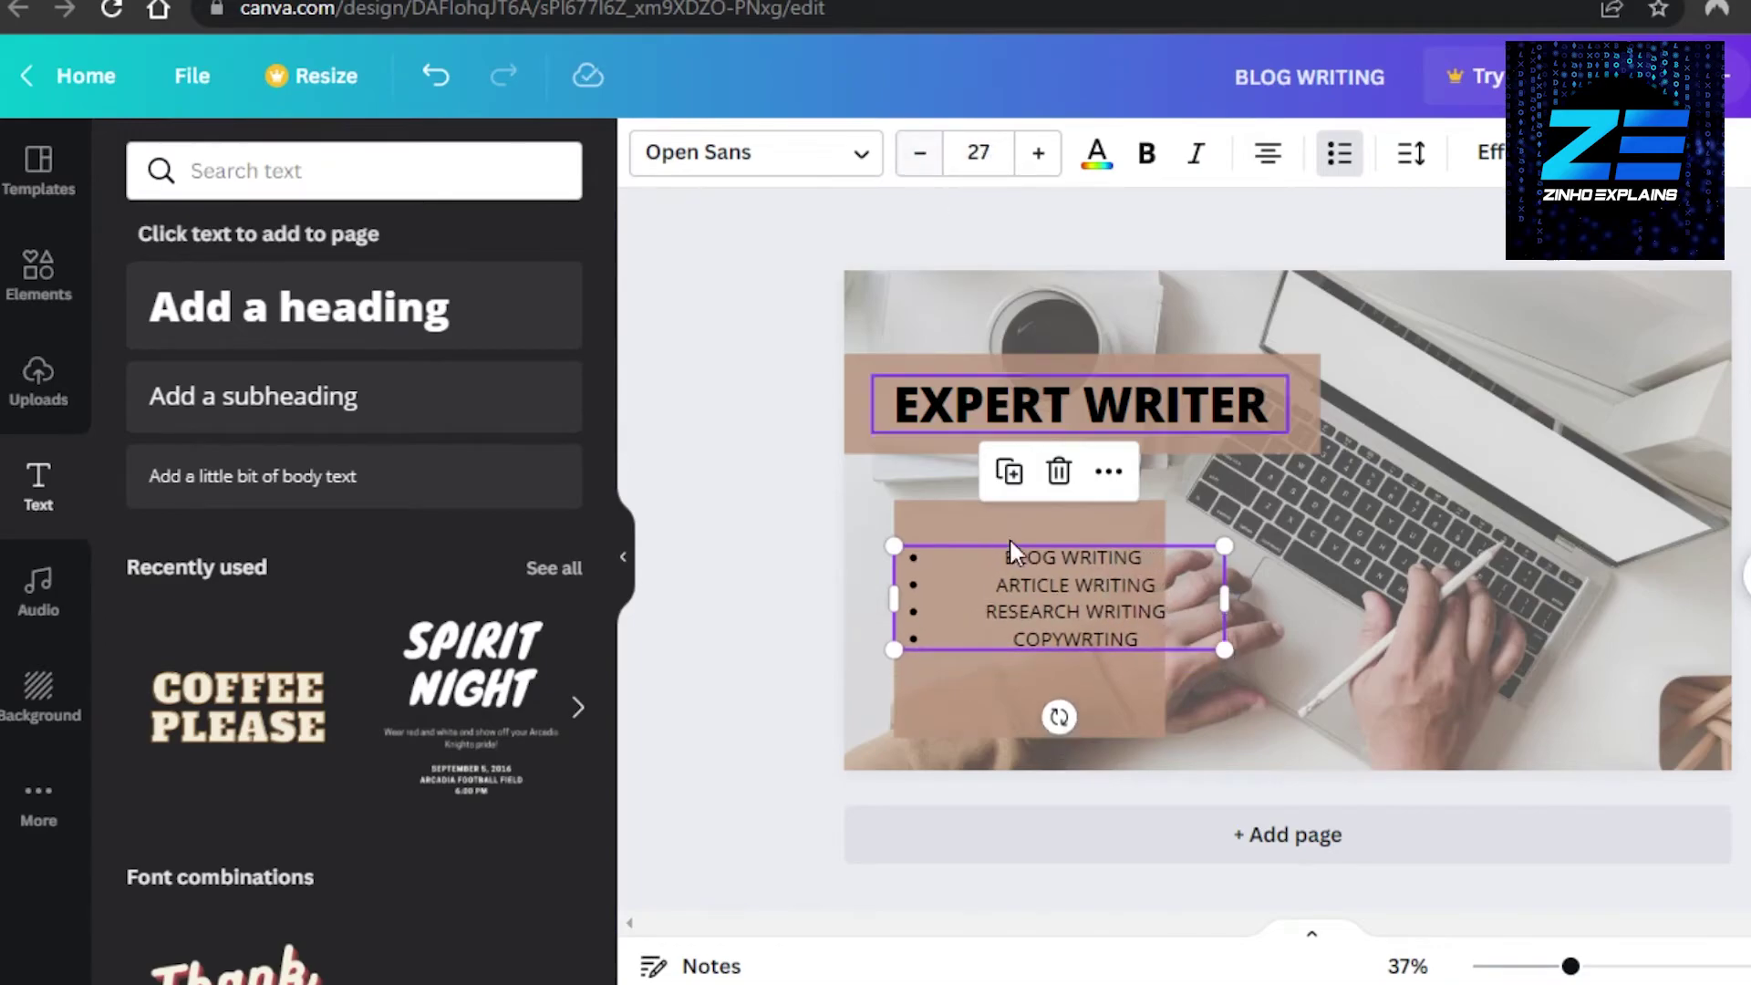
left_click_drag(1061, 566, 1054, 624)
Change the services list font to HK Grotesk Medium
left_click(1080, 611)
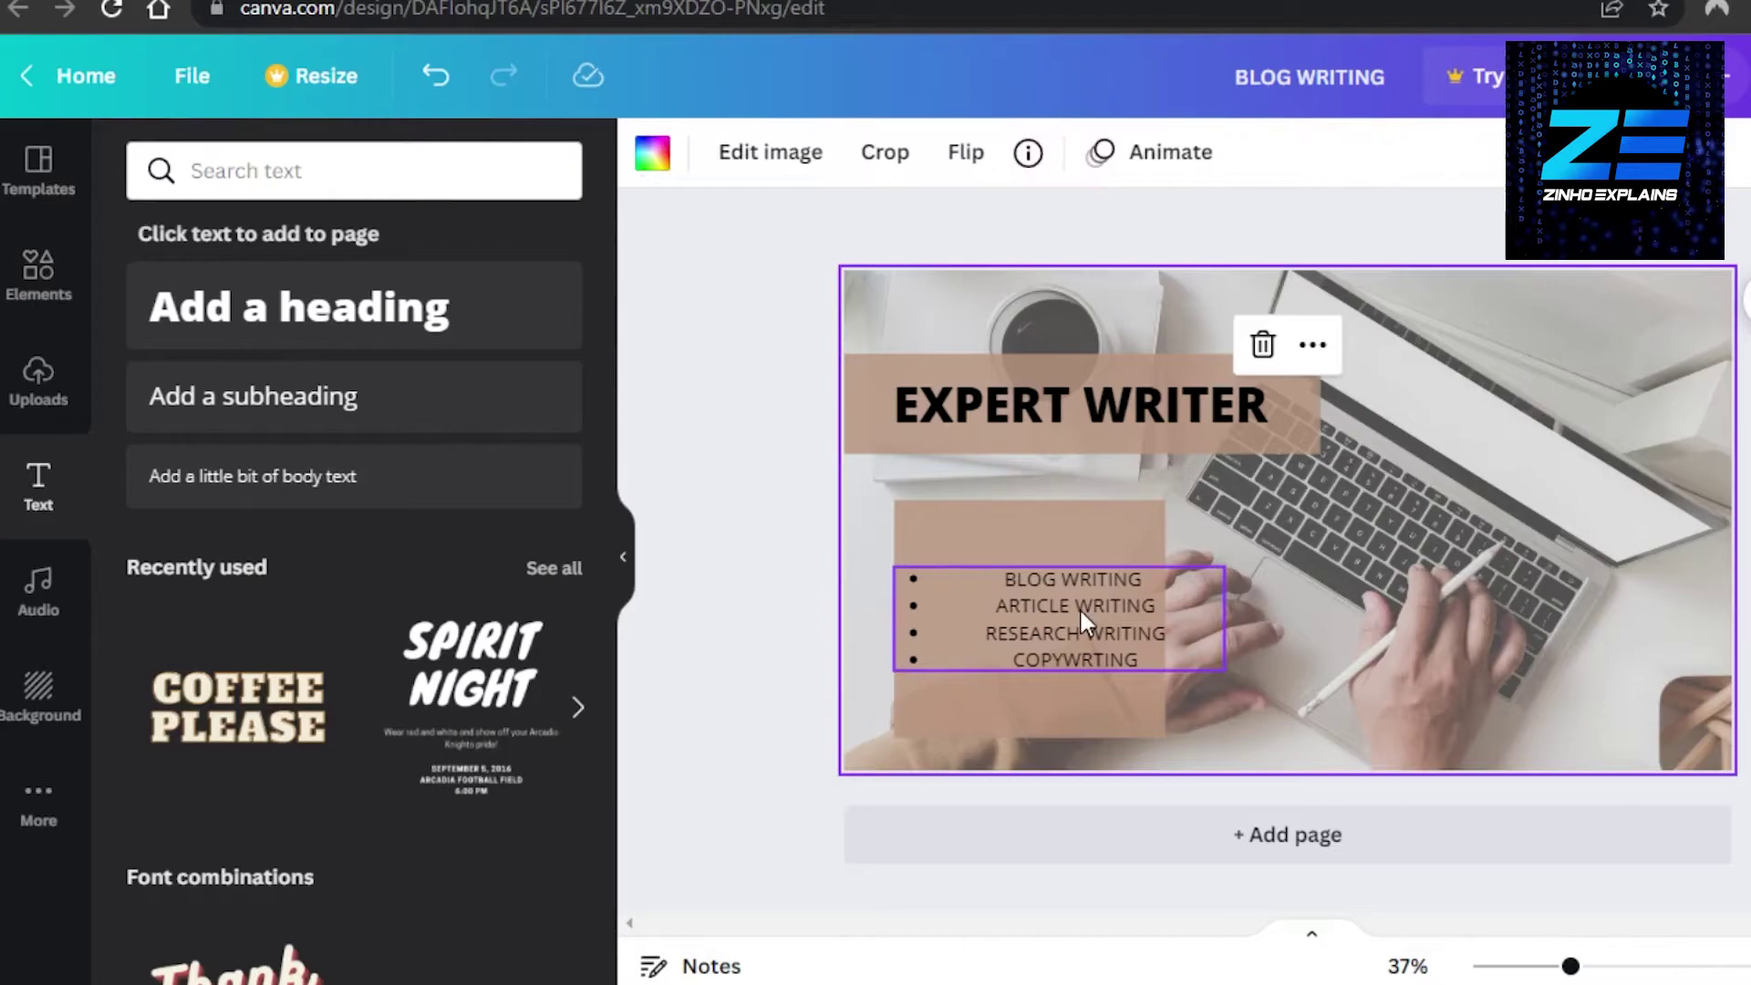
left_click(1026, 623)
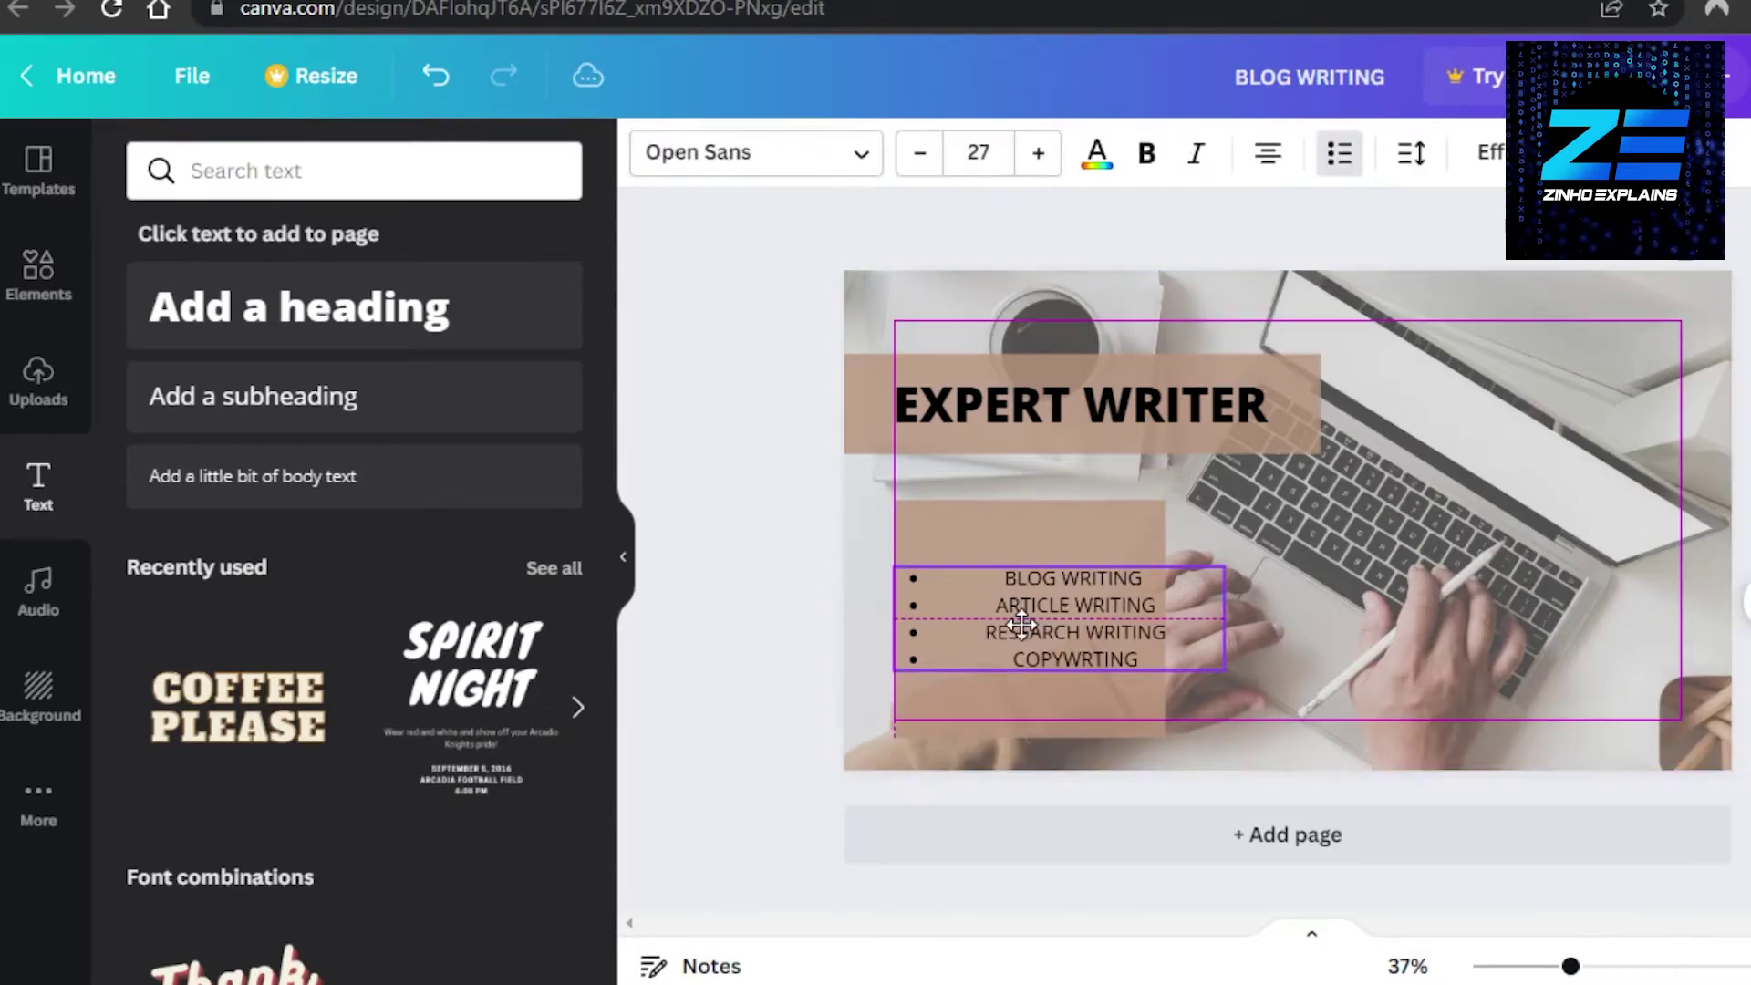
left_click(779, 173)
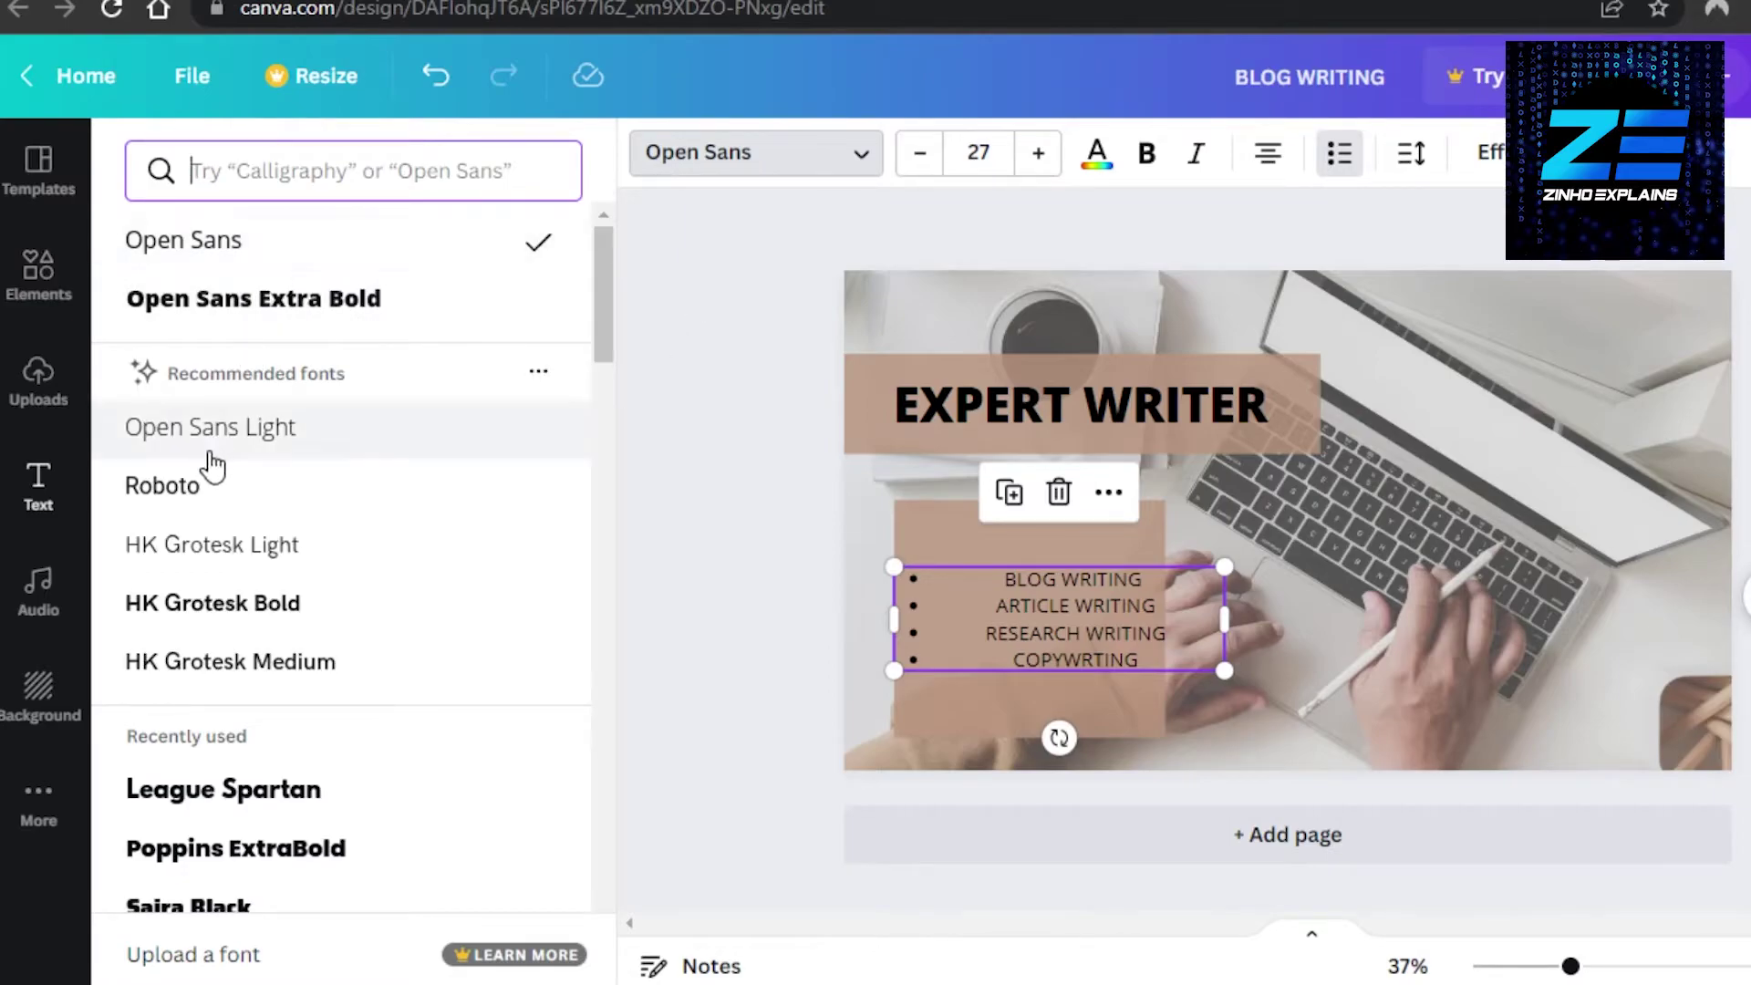
left_click(243, 664)
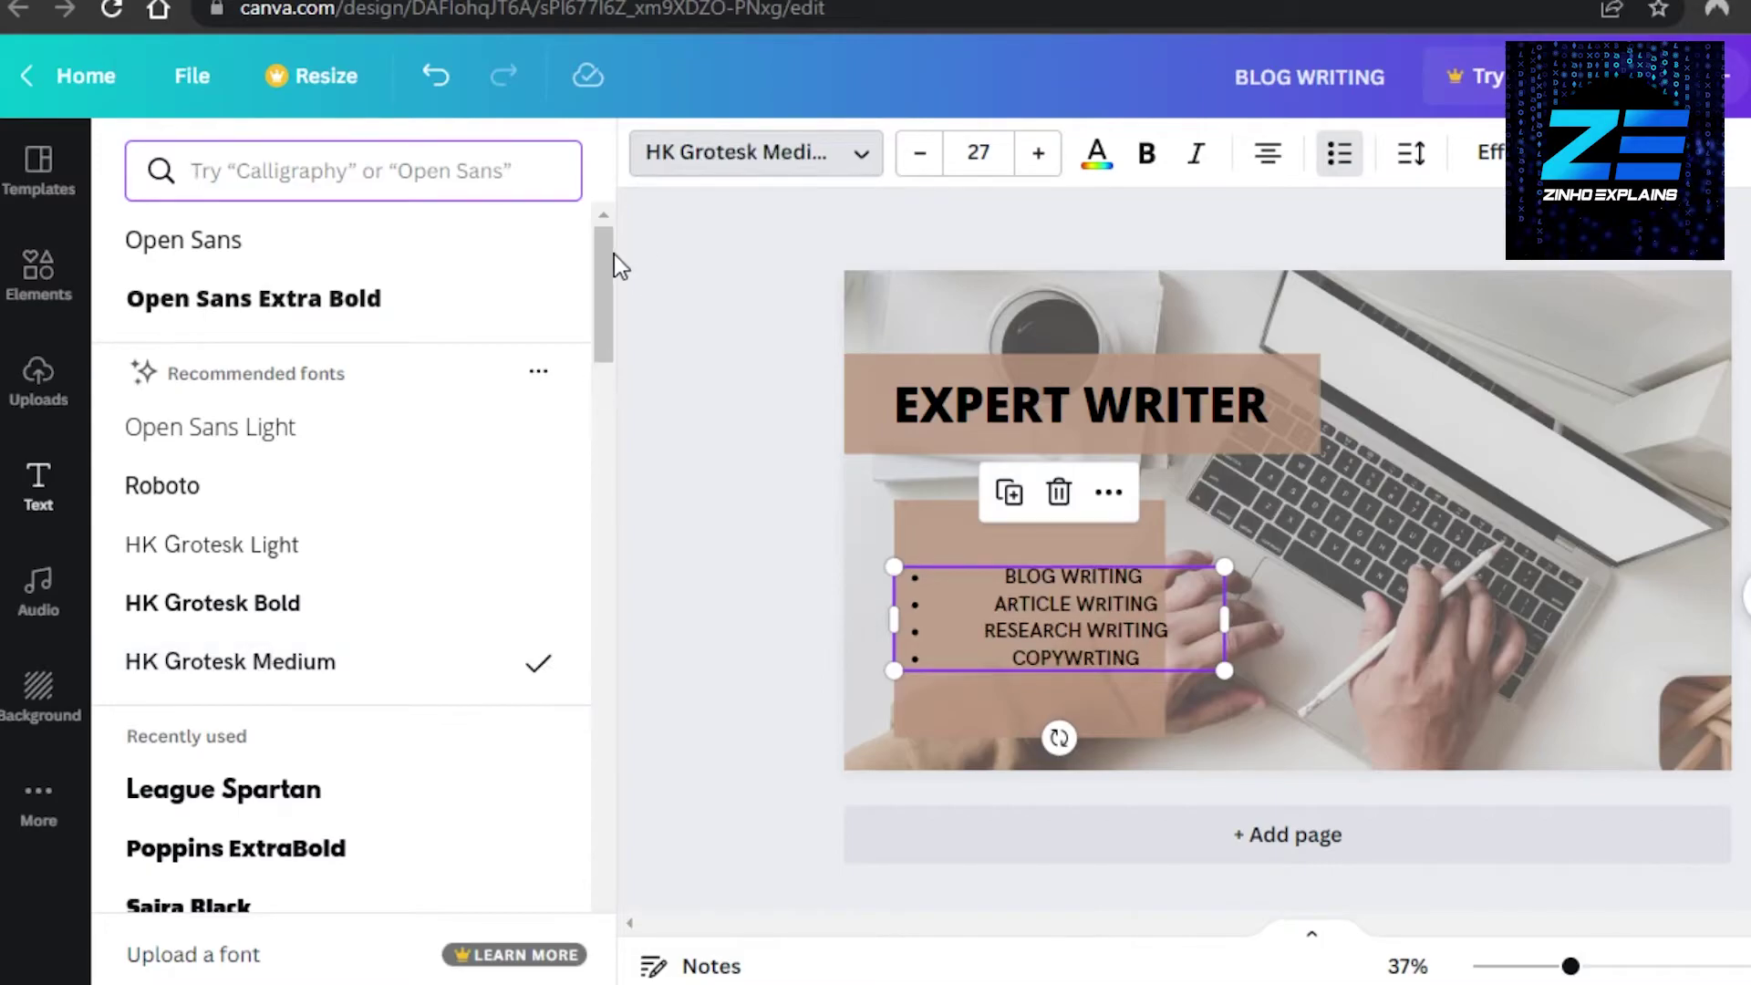
mouse_move(605, 265)
left_mouse_down()
mouse_move(601, 747)
mouse_move(583, 418)
mouse_move(606, 265)
left_mouse_up()
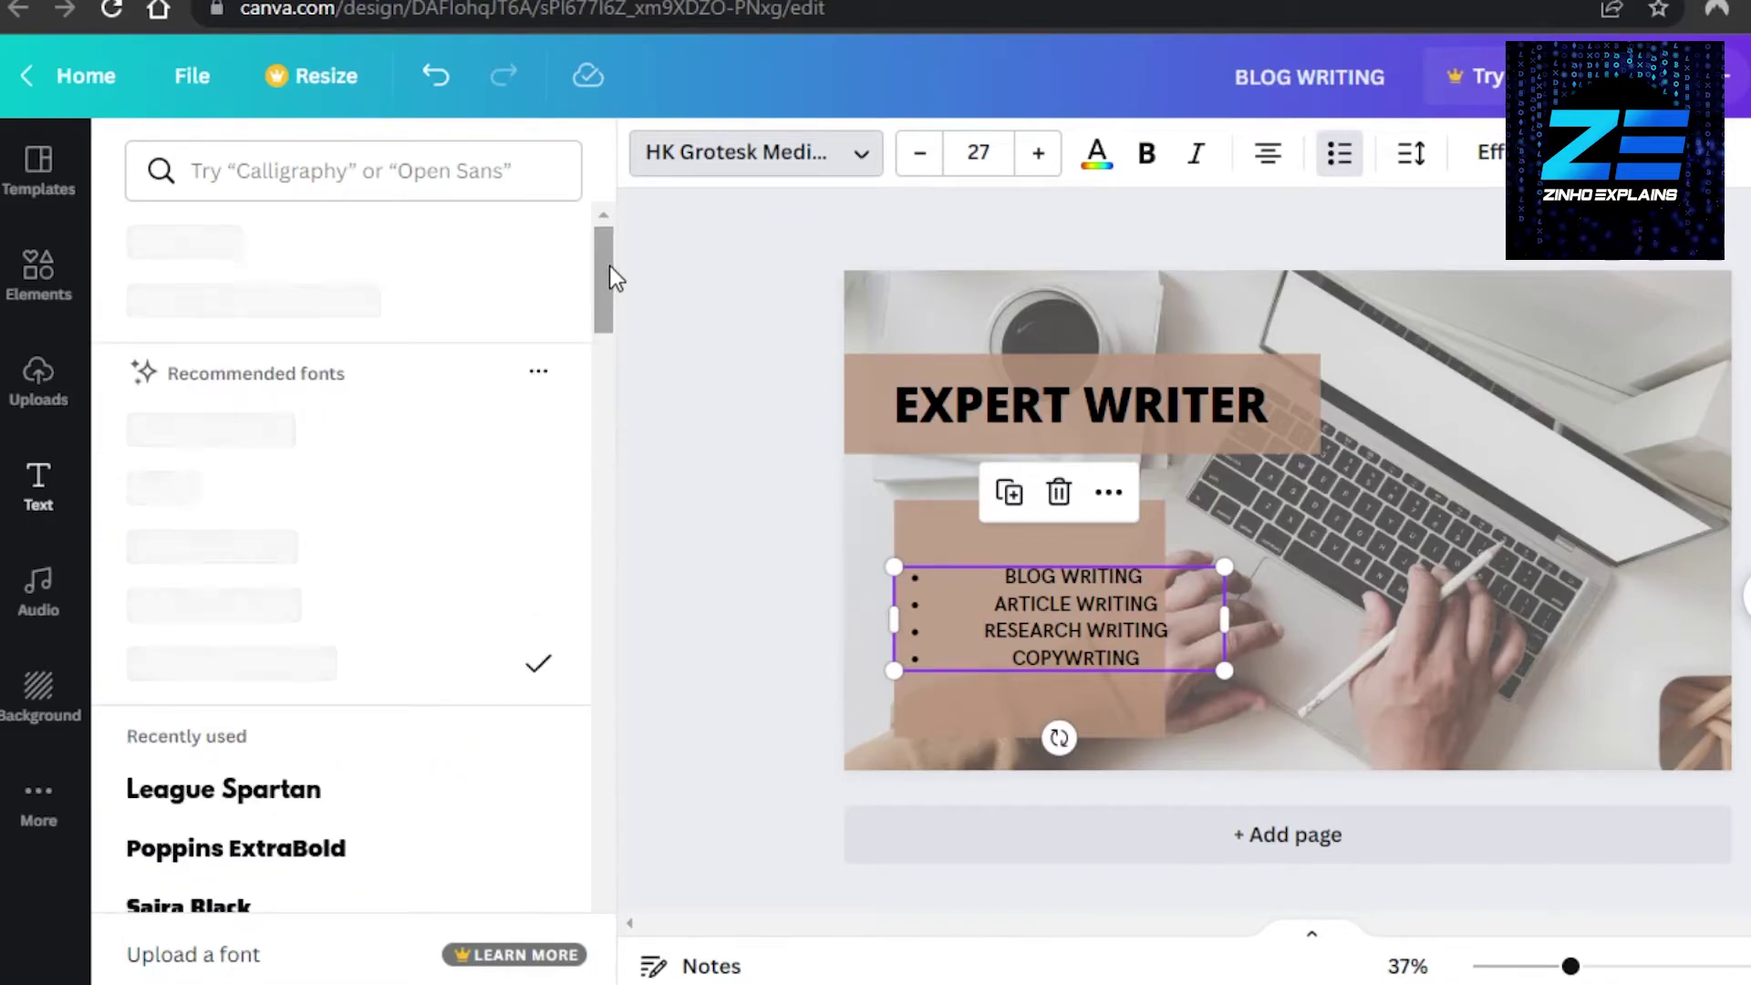
Shrink the lower tan box from top and bottom to fit the four services
left_click(996, 403)
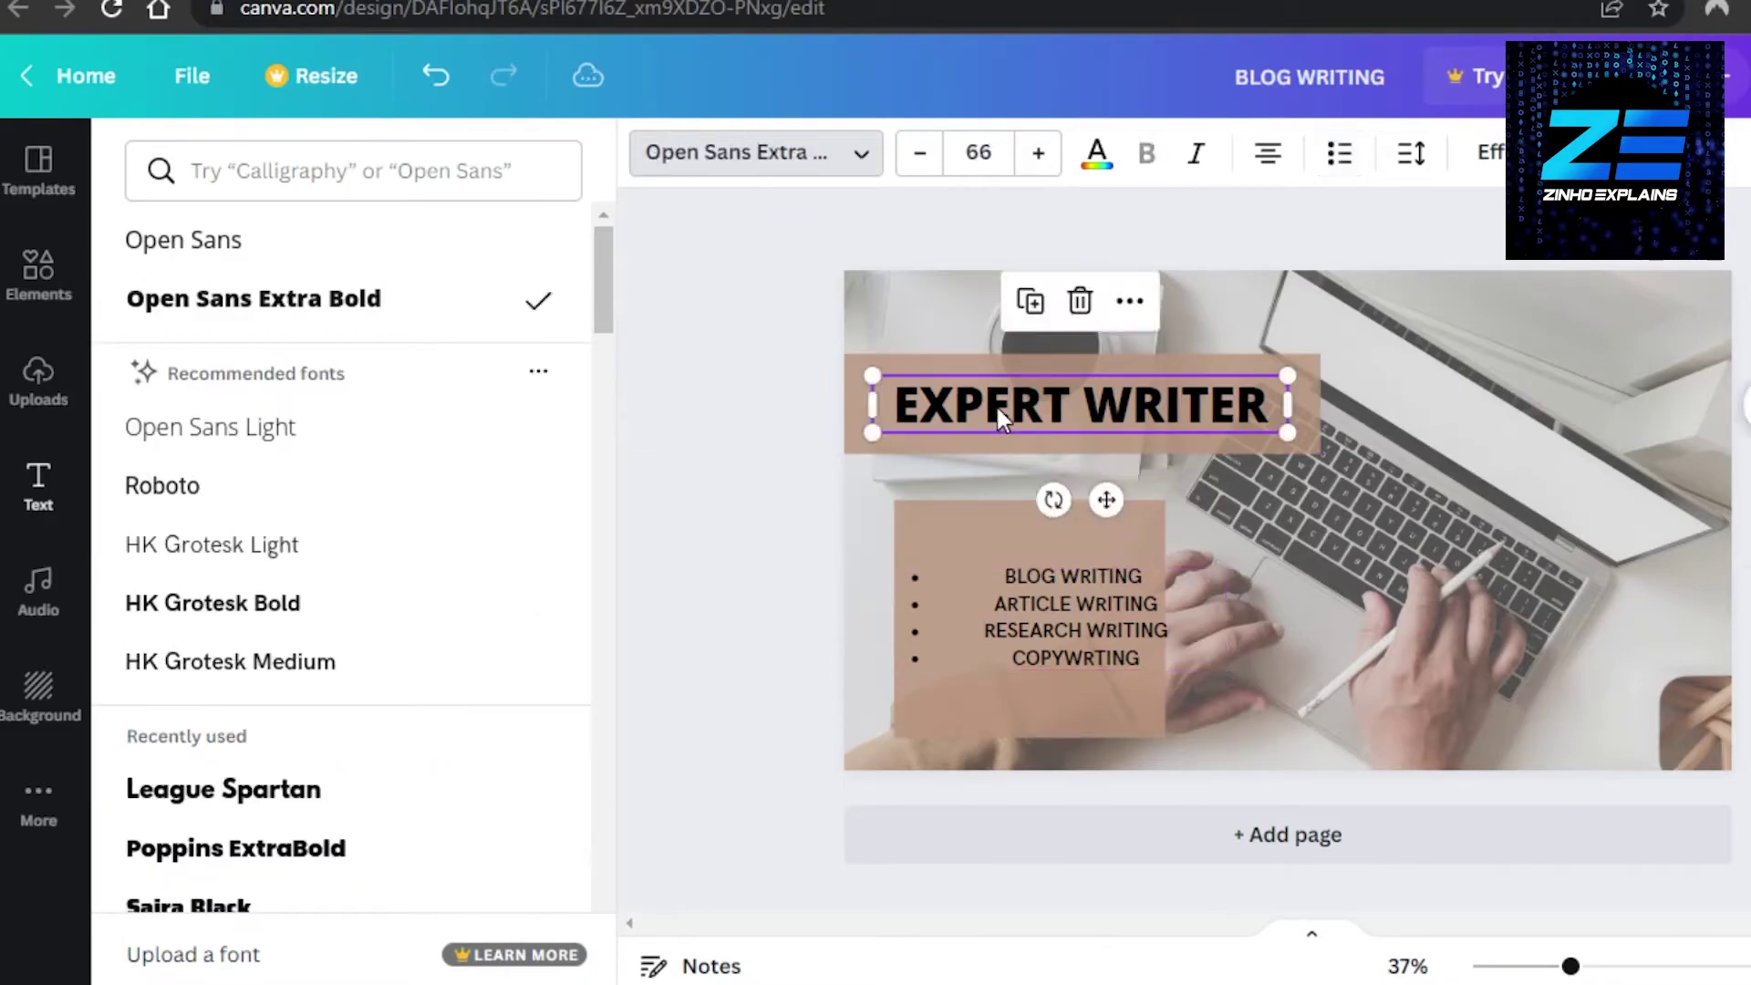
left_click(1023, 544)
left_click_drag(1037, 499, 1031, 548)
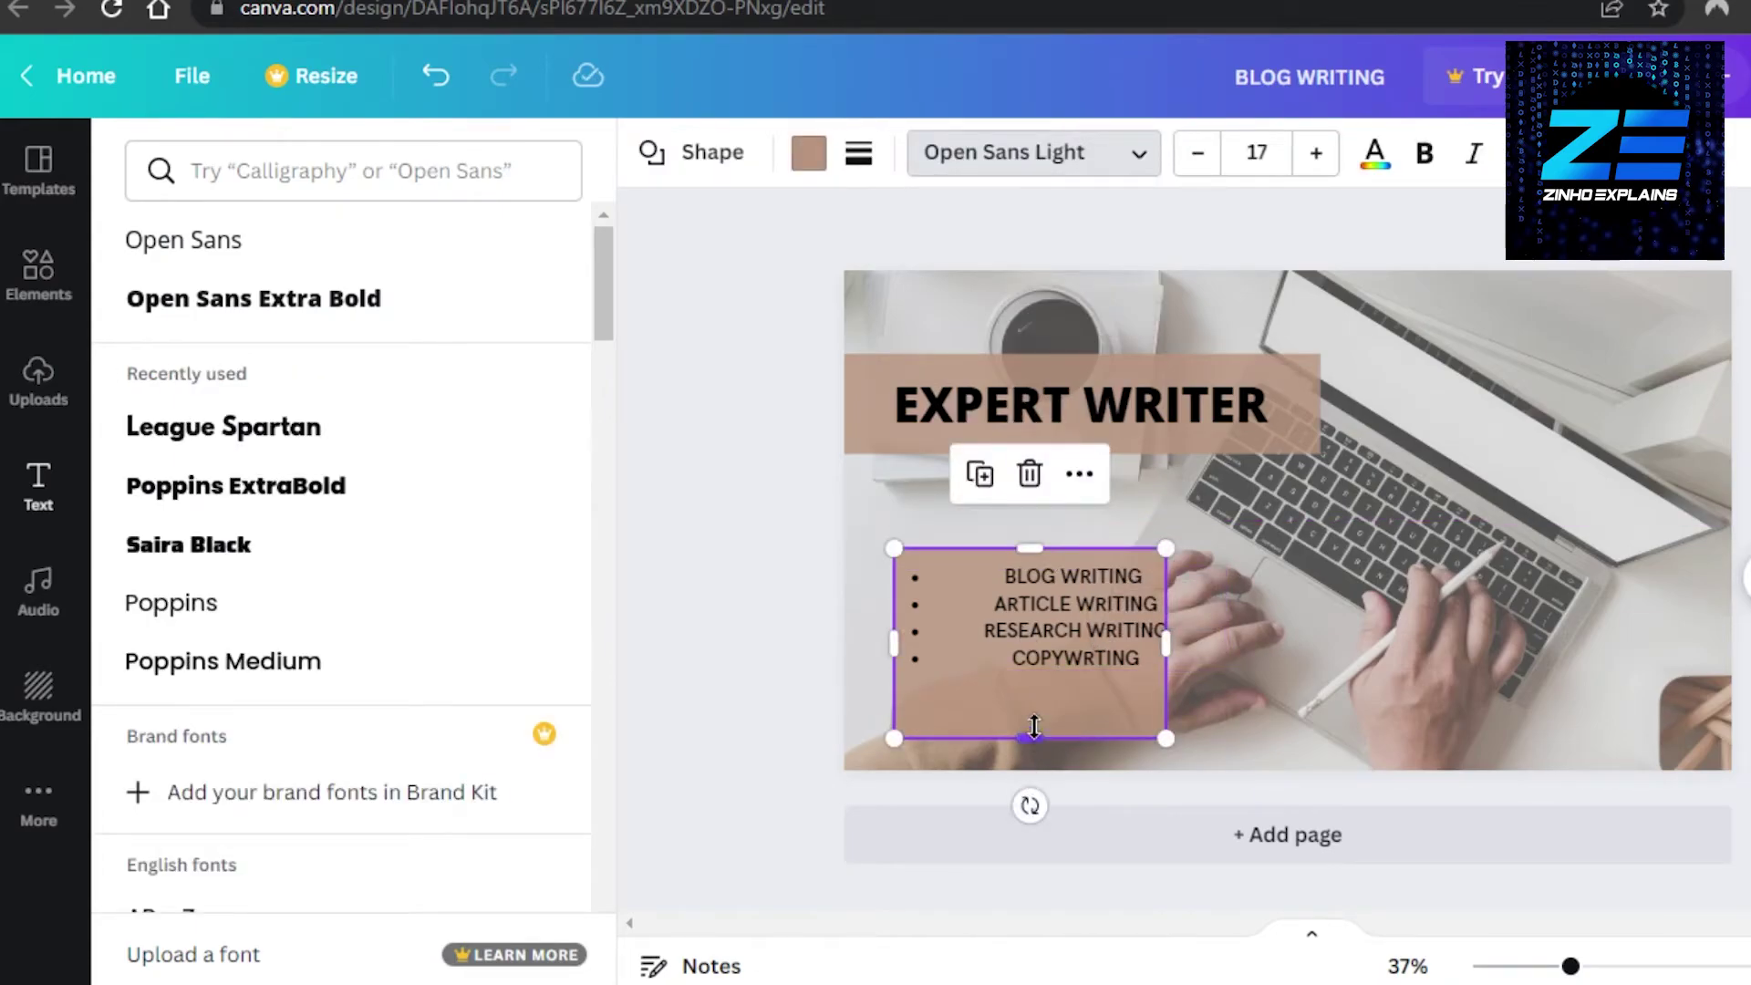
left_click_drag(1034, 726, 1031, 695)
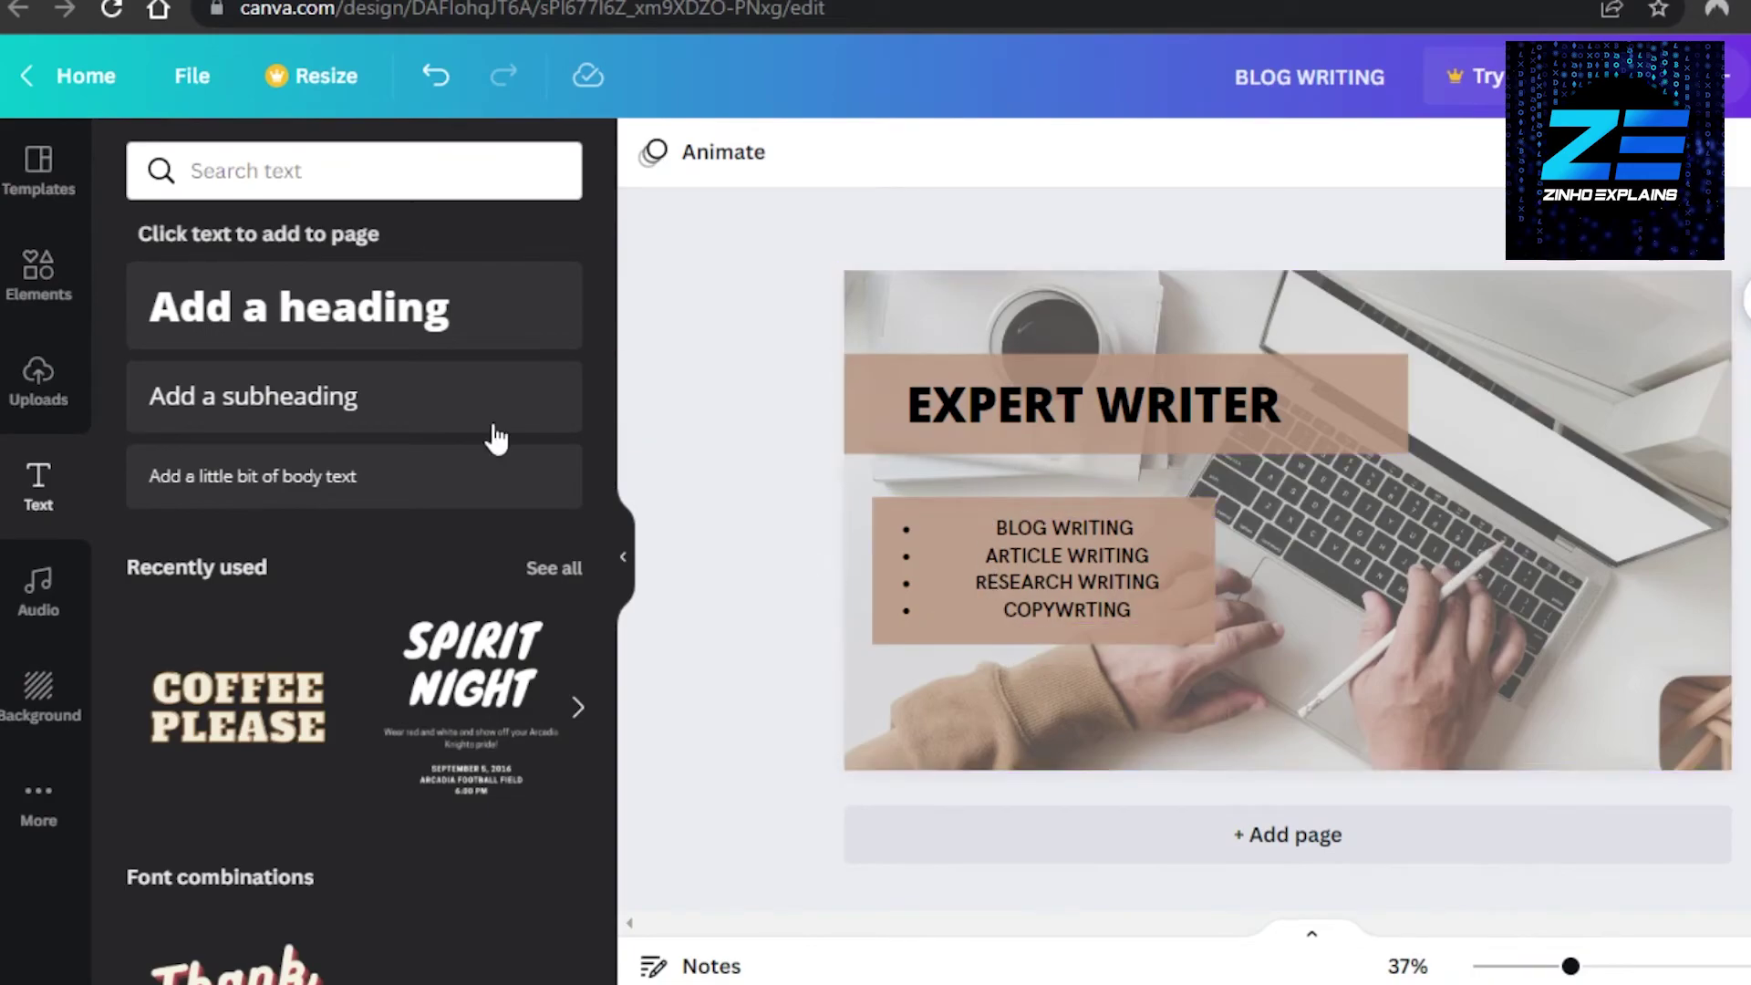
Open the Elements library and scroll to its Frames section
left_click(38, 274)
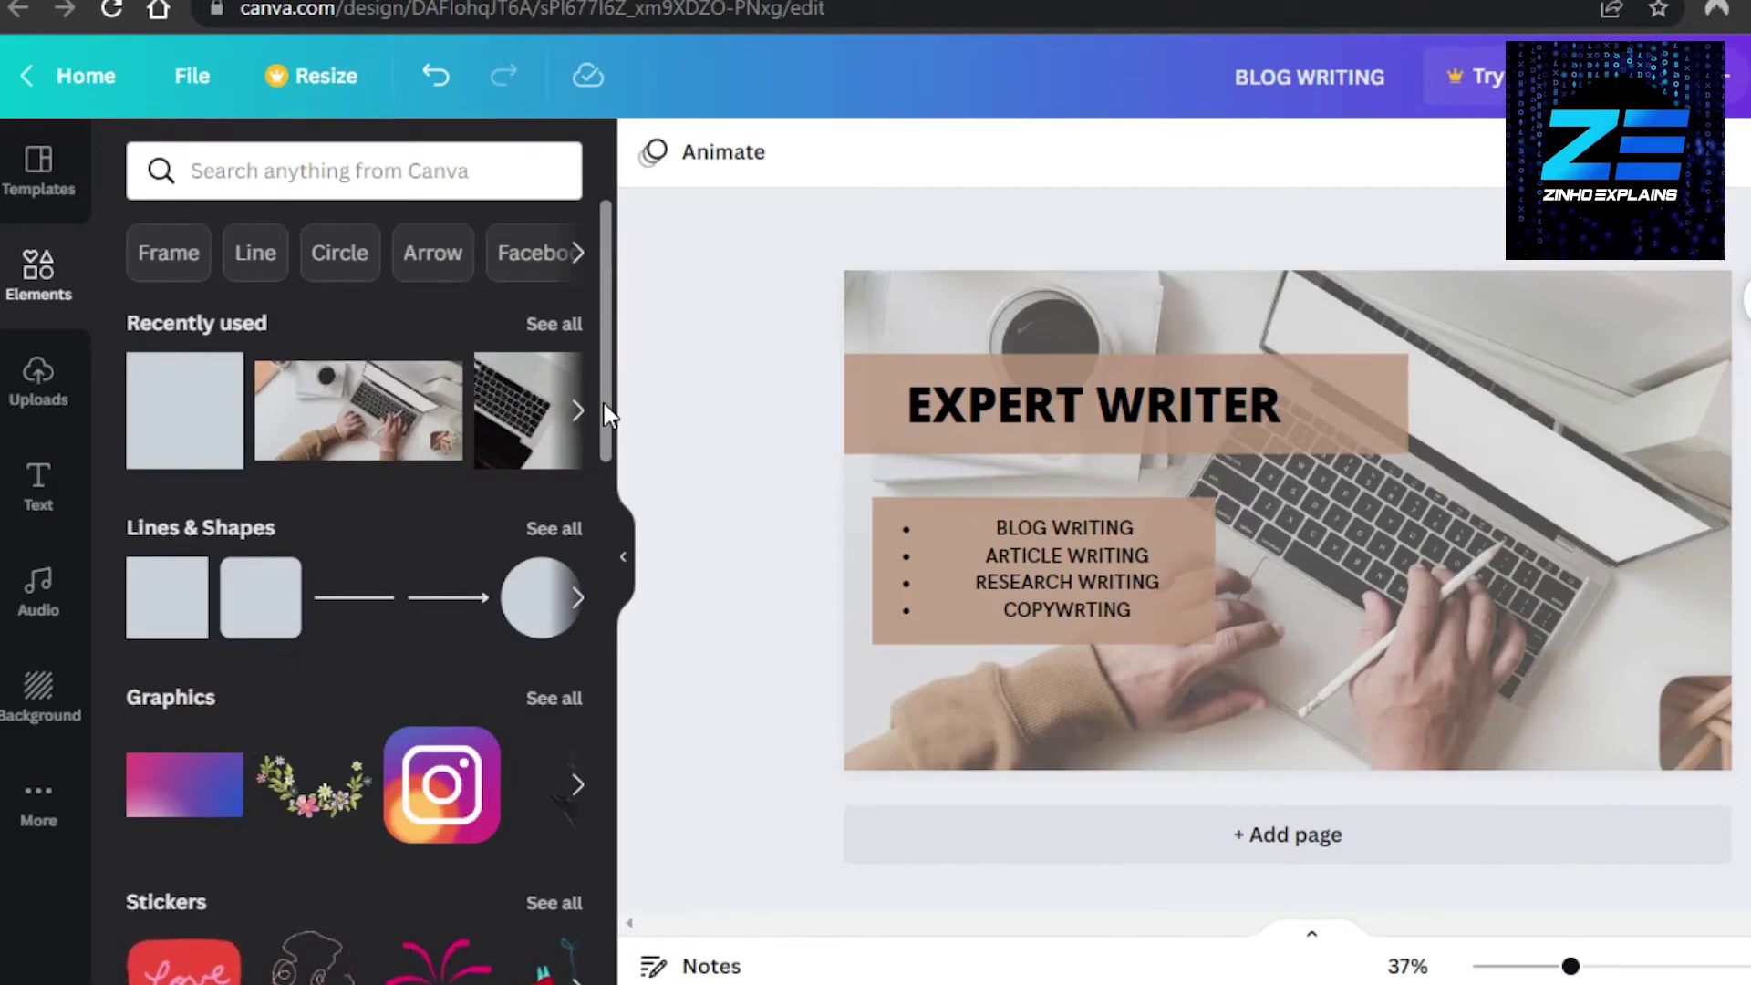
scroll(604, 403, "down", 10)
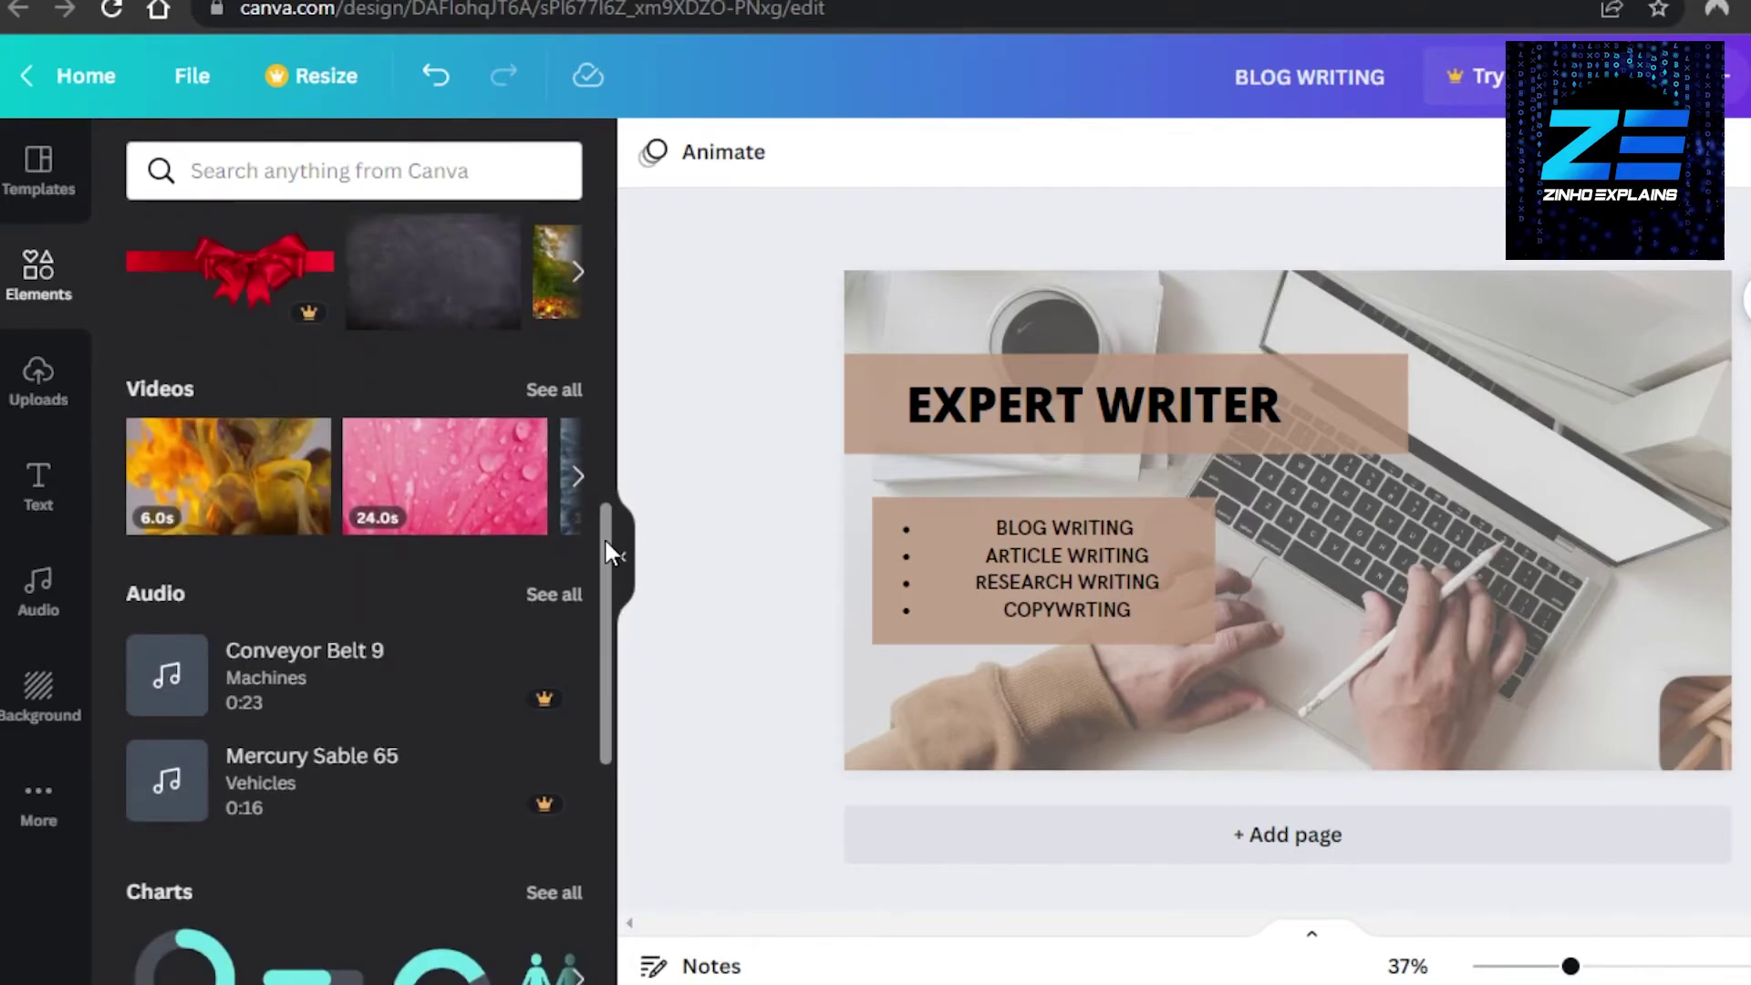
scroll(608, 546, "down", 8)
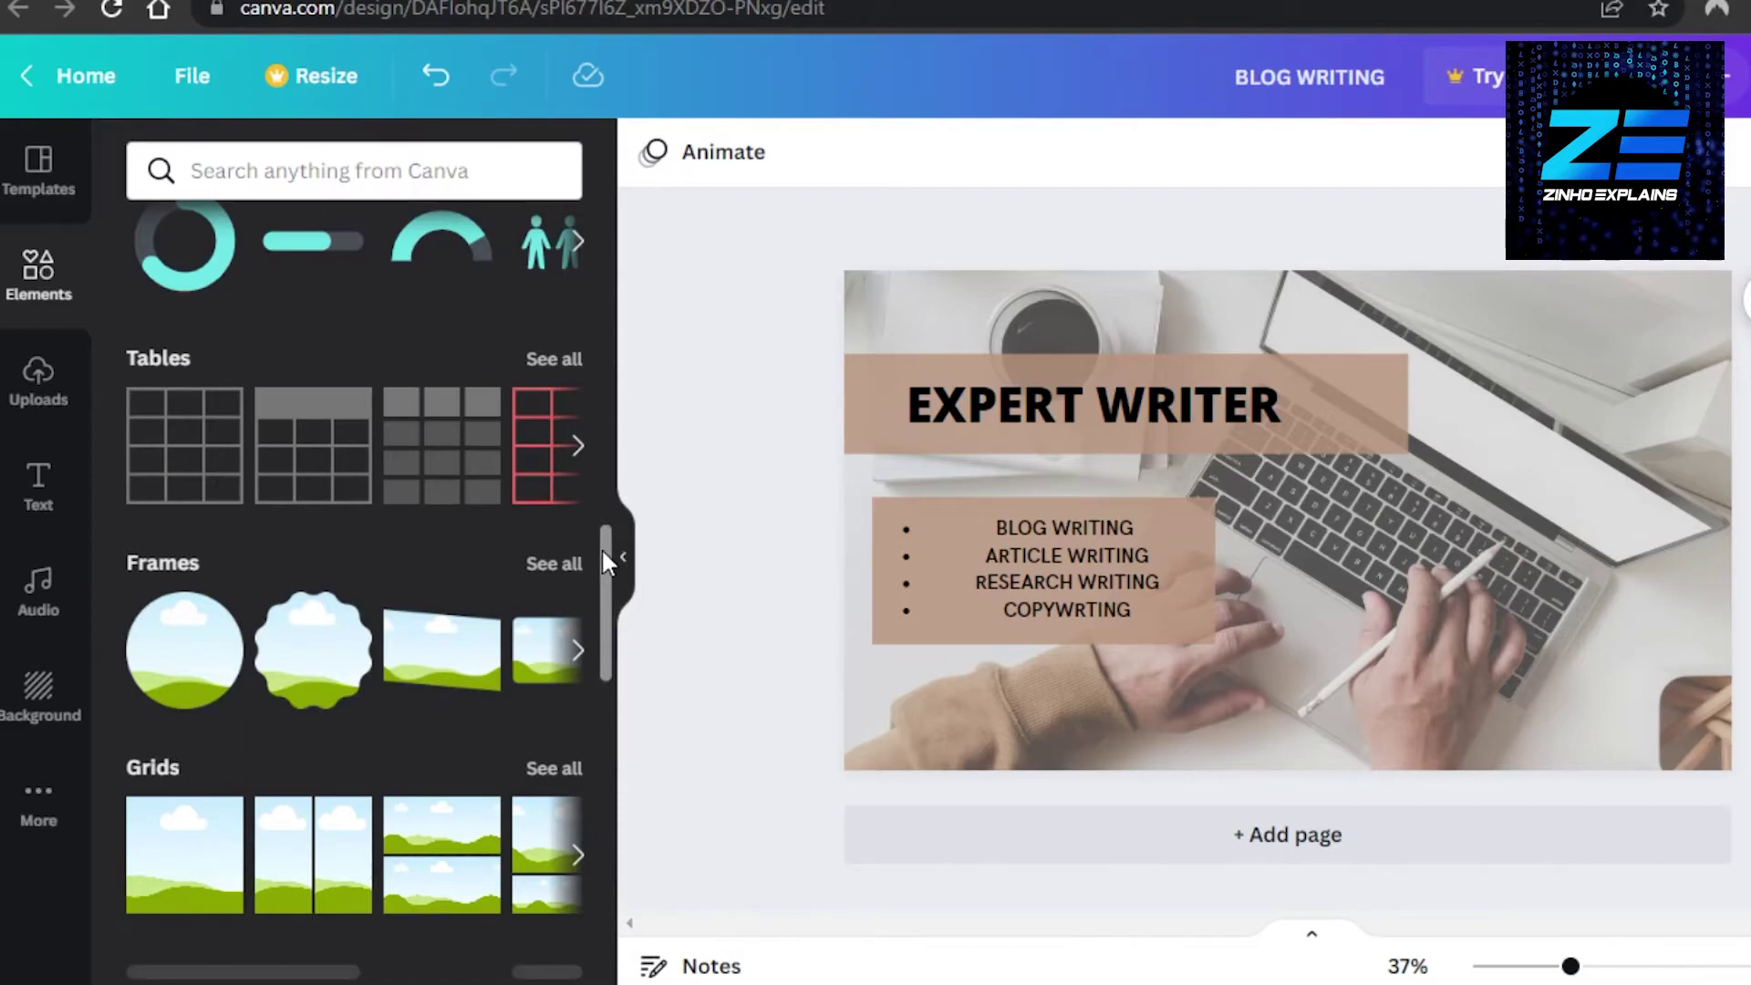
scroll(600, 547, "down", 7)
scroll(613, 517, "up", 5)
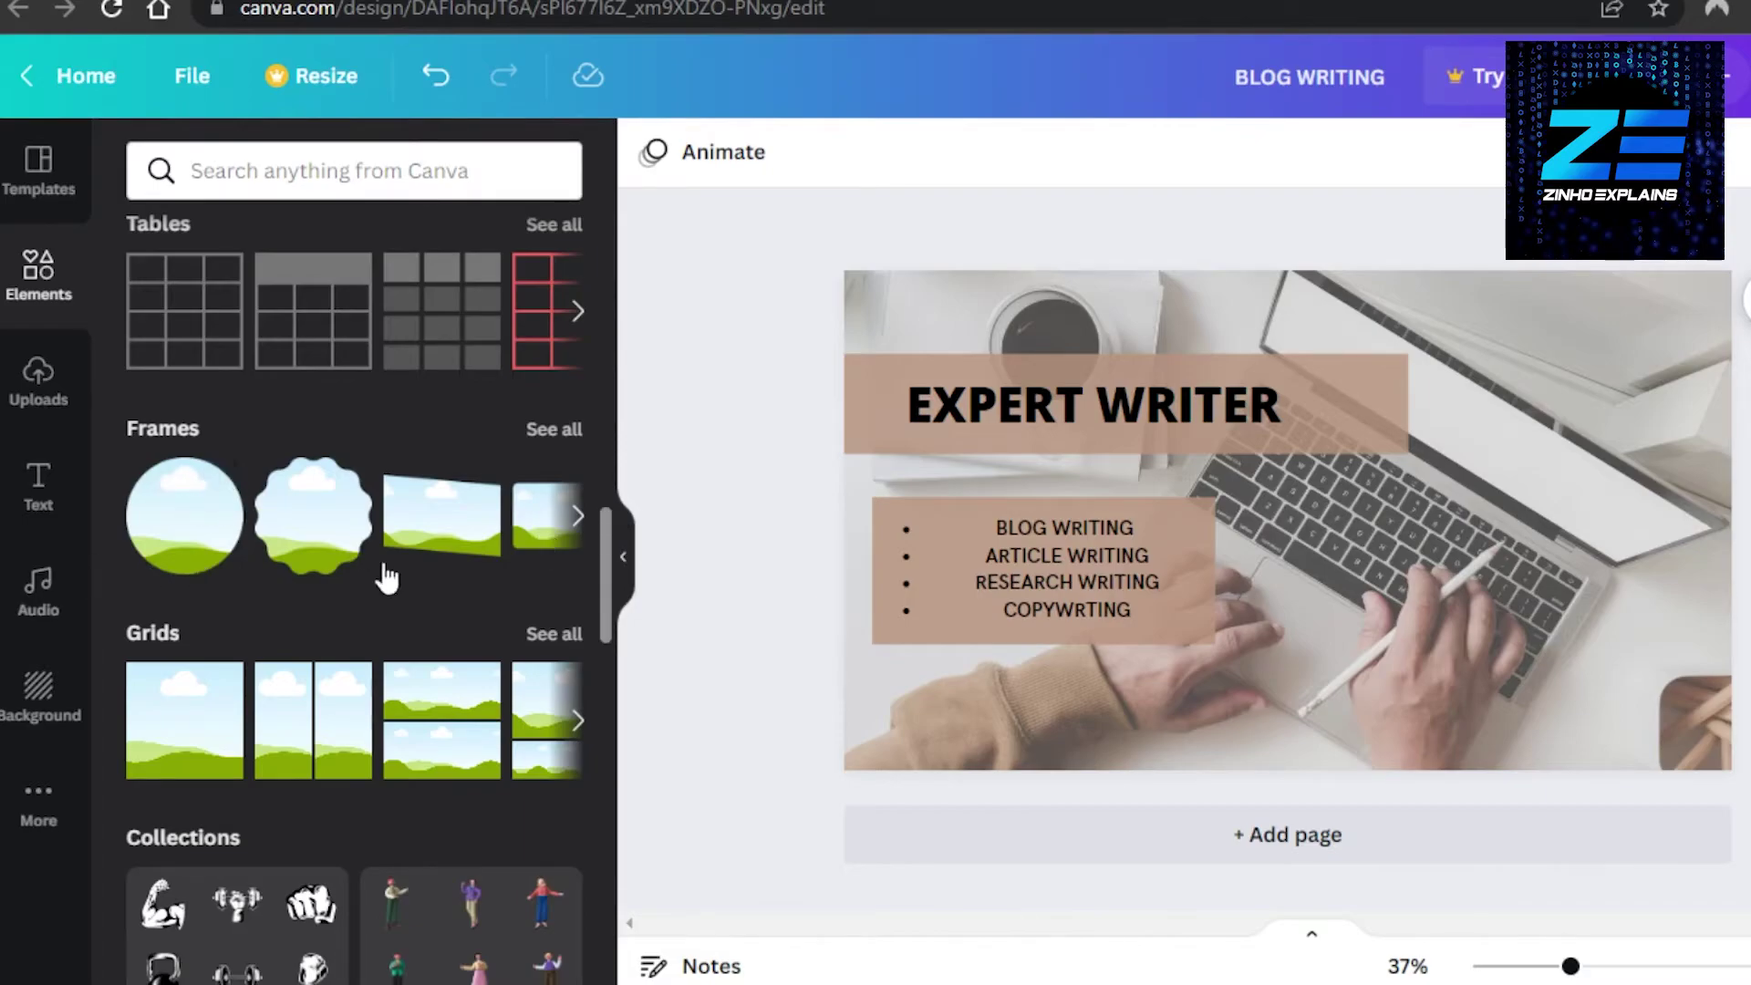
Add a circle frame, make it smaller, and move it to the bottom-right corner
left_click(171, 538)
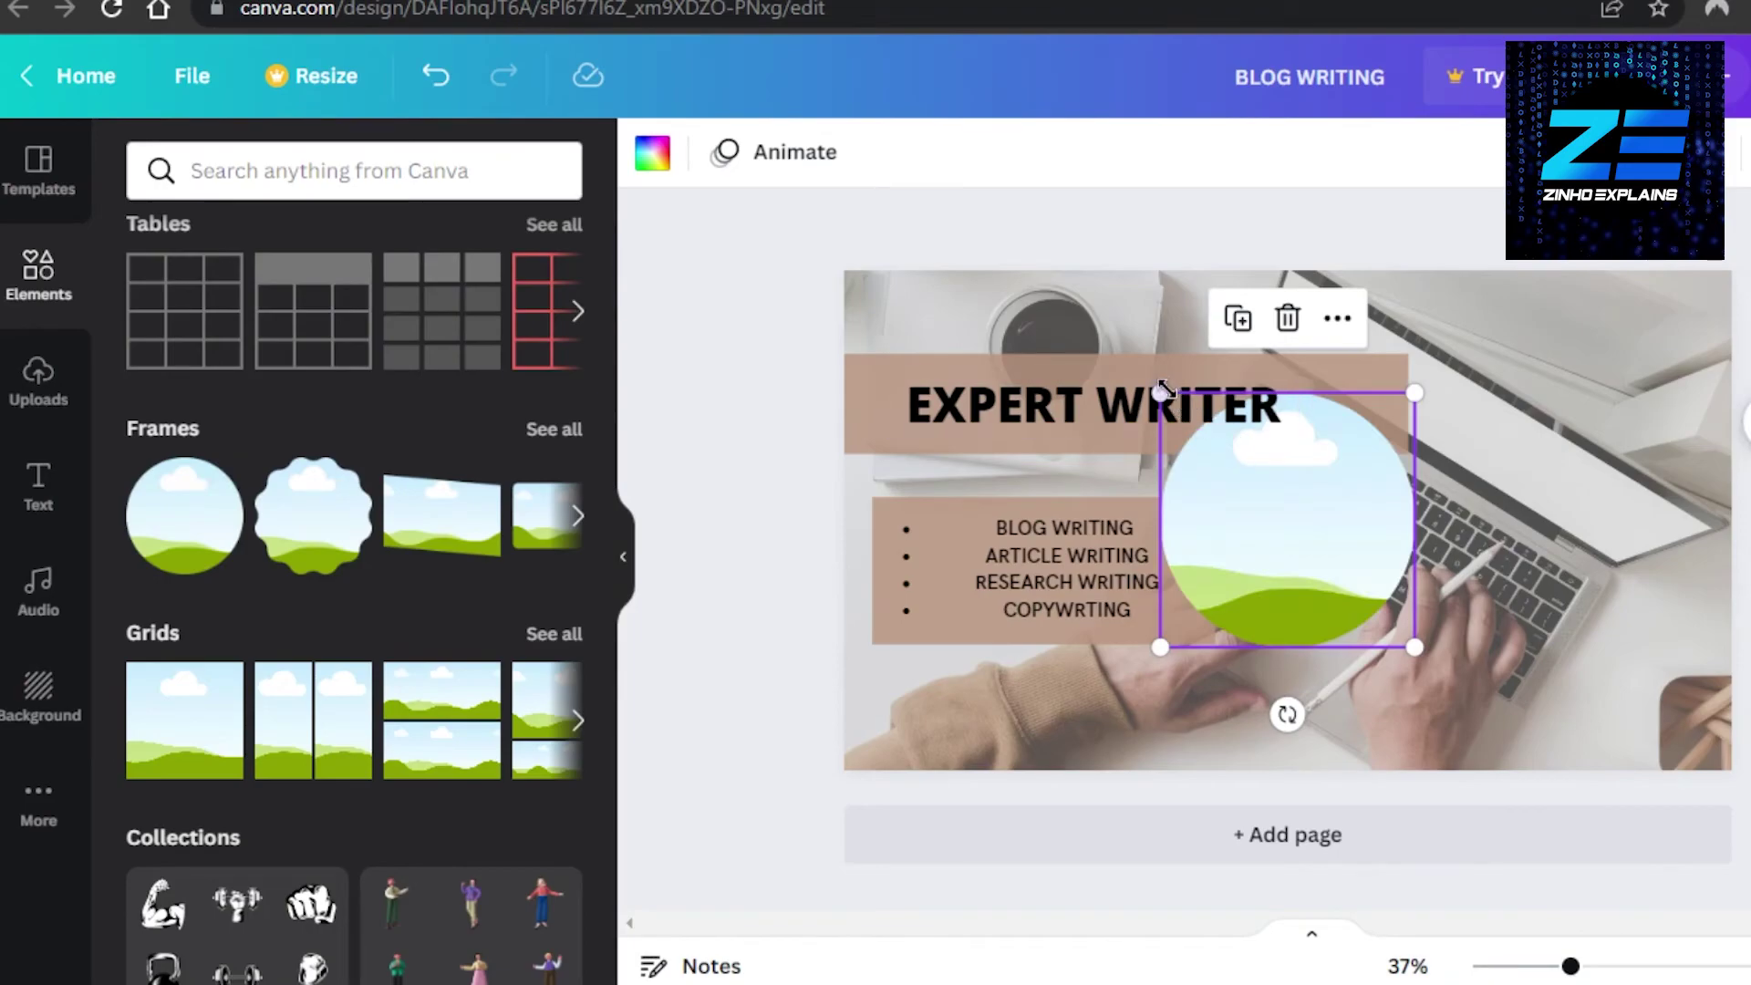
left_click_drag(1160, 392, 1234, 467)
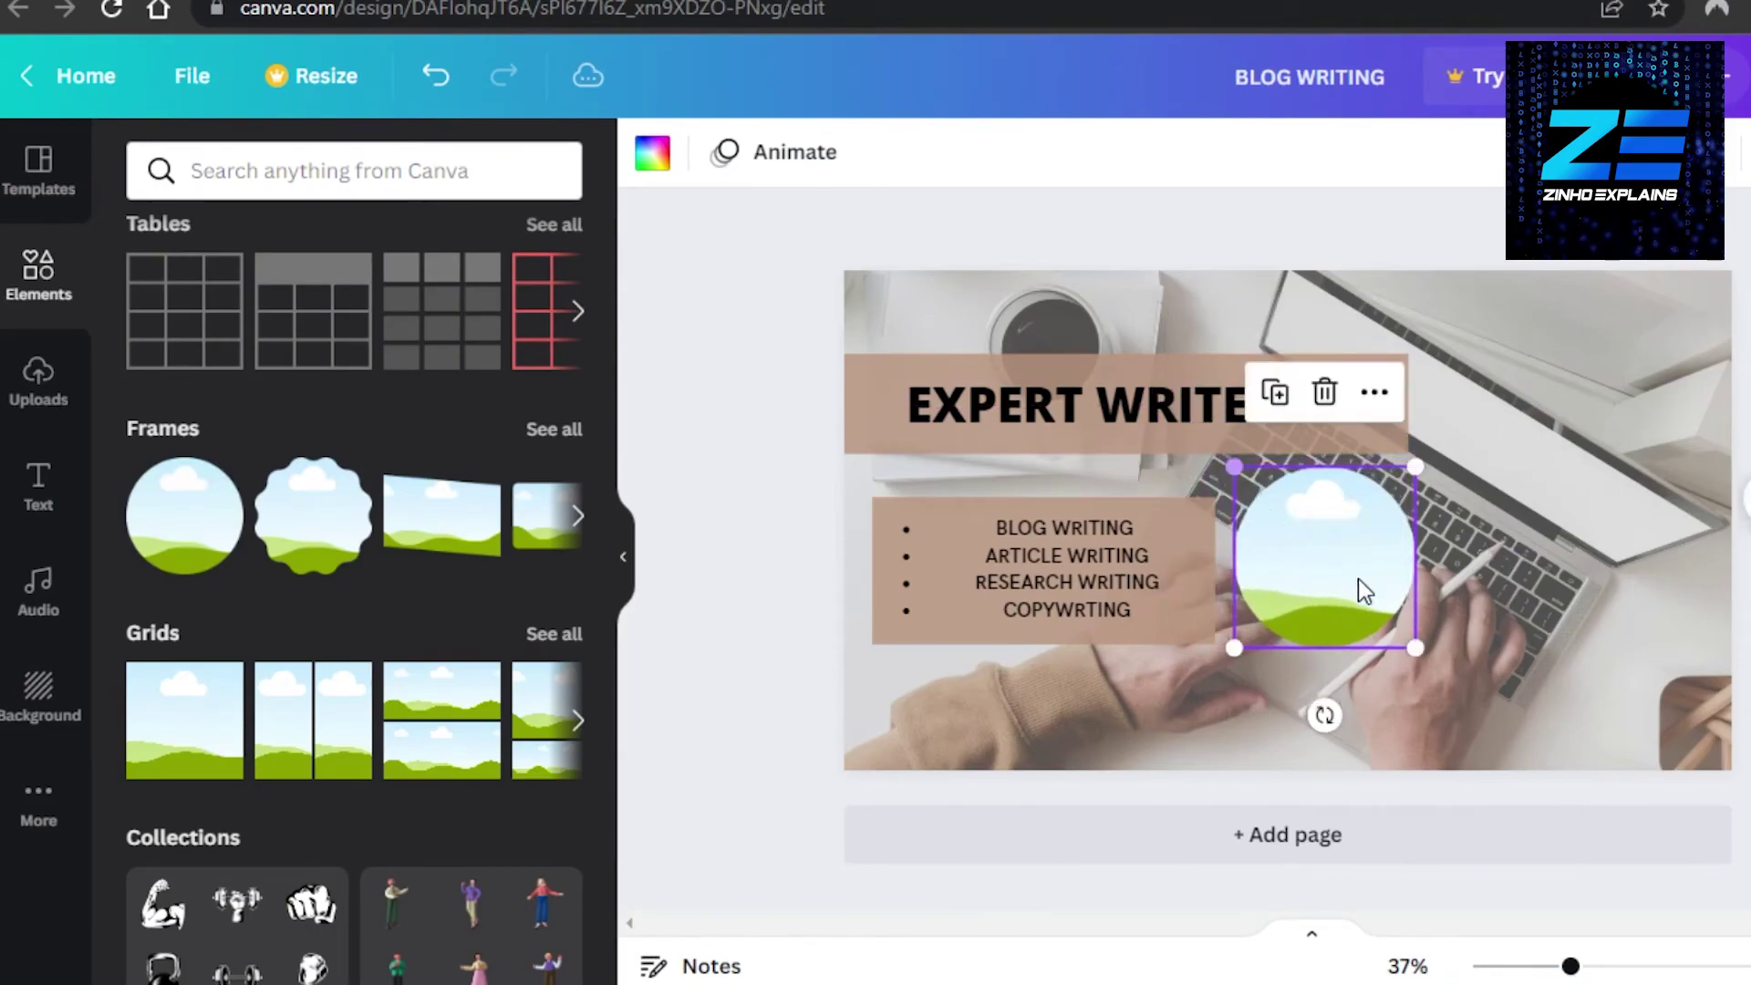
left_click_drag(1328, 559, 1618, 664)
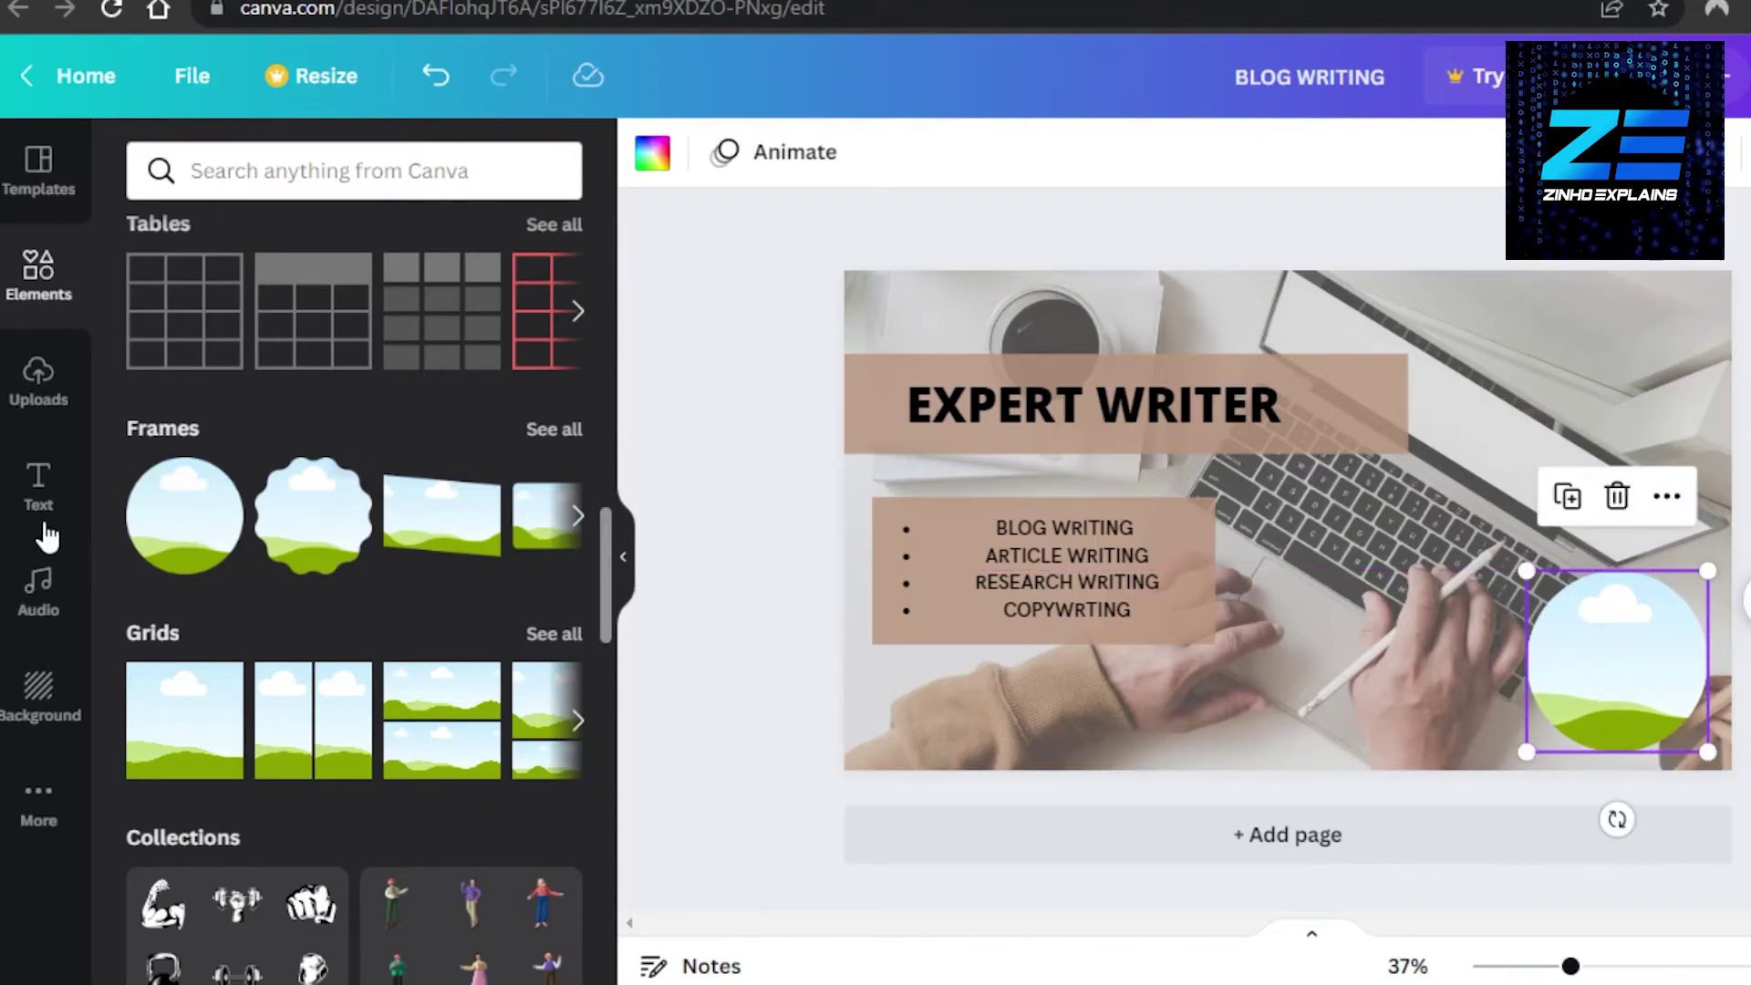
Fill the circle frame with the woman's uploaded photo, enlarge it, and nudge it into place
left_click(20, 385)
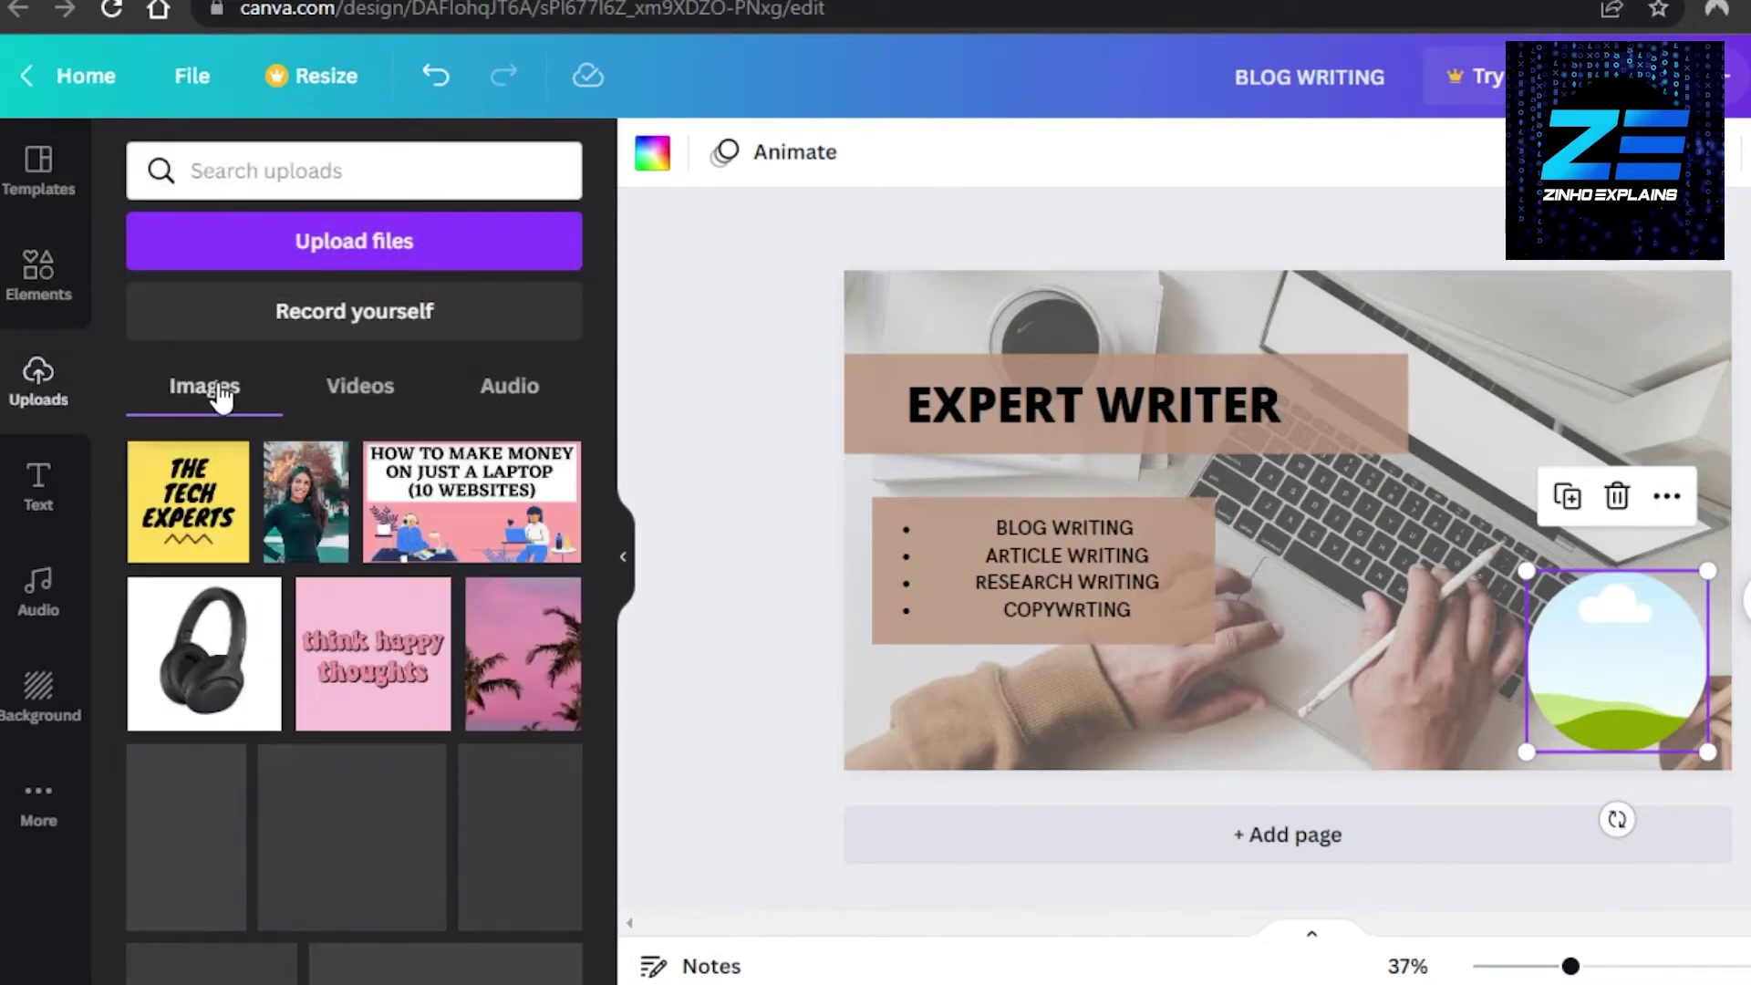
left_click(303, 511)
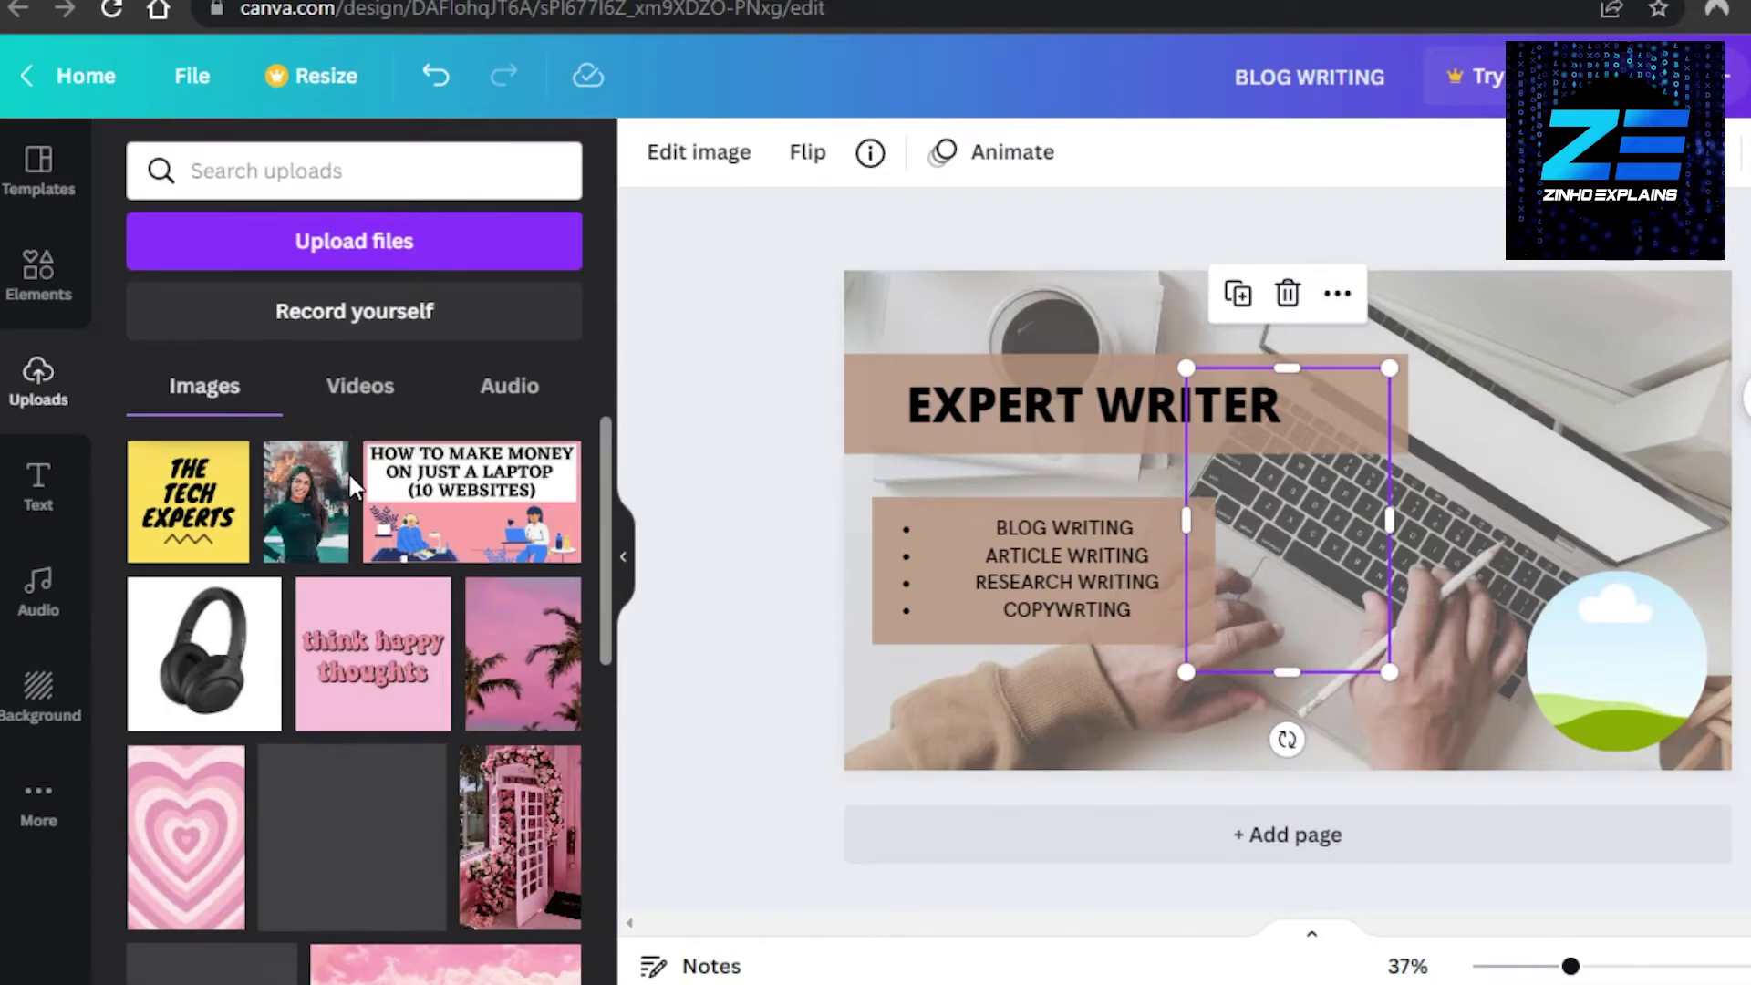
left_click(333, 499)
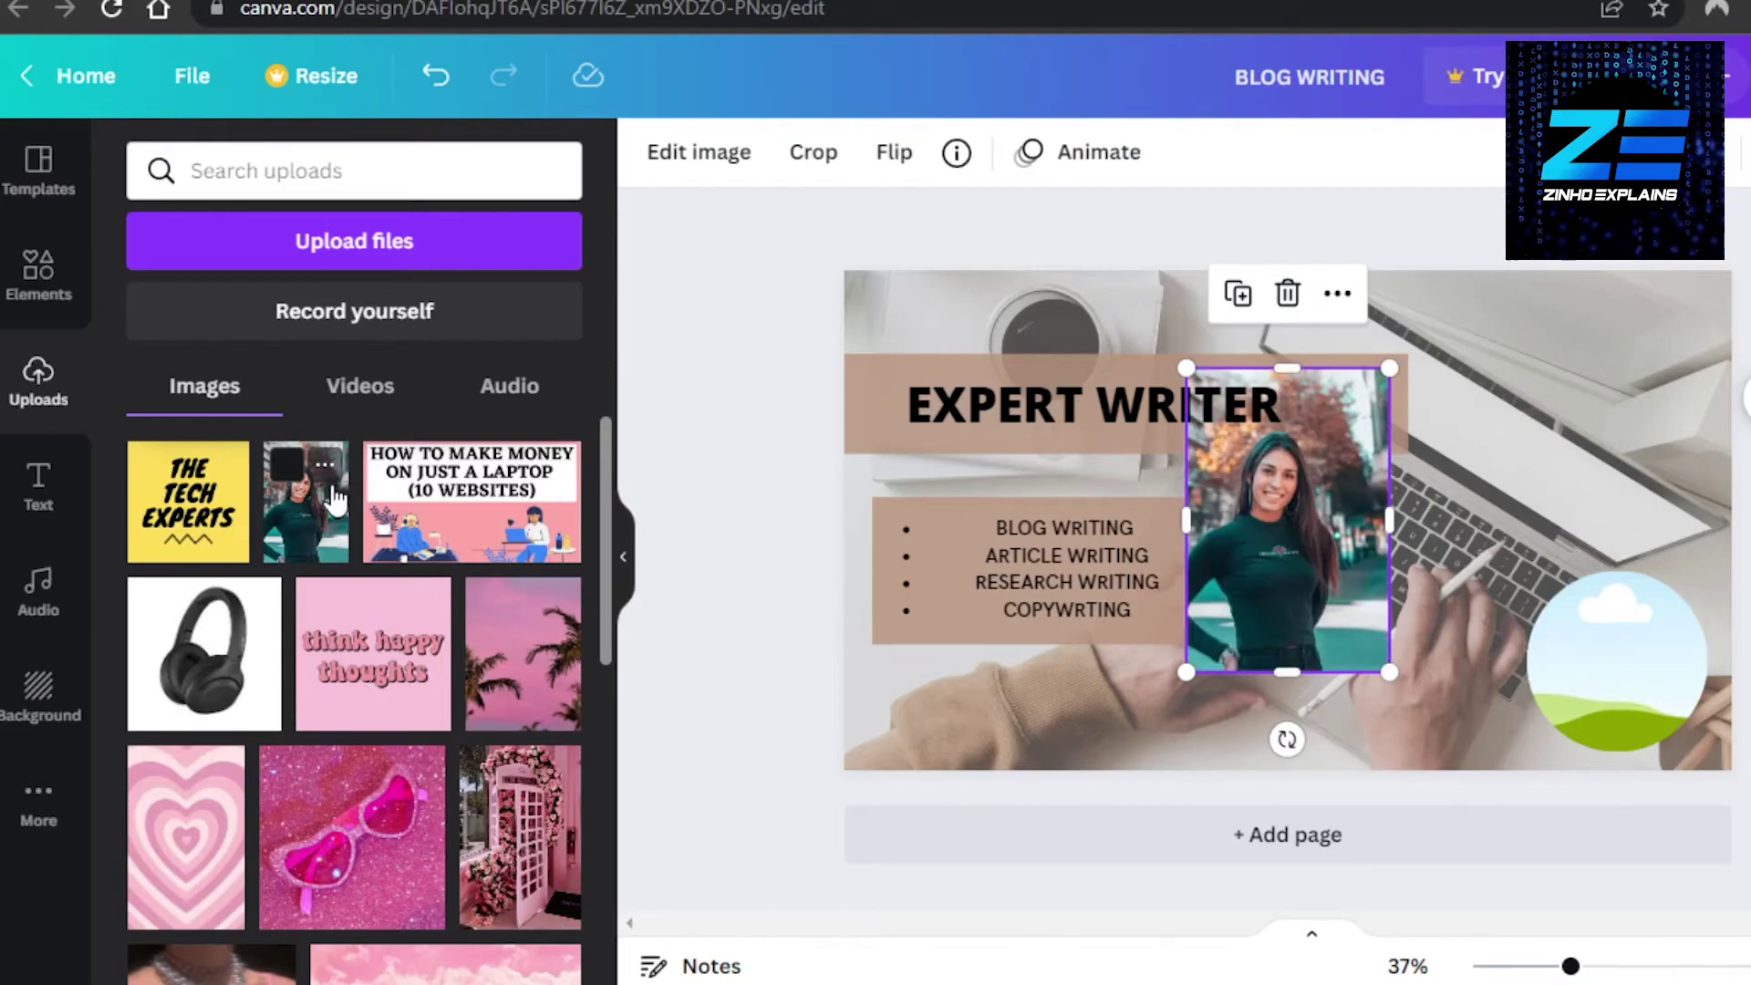
left_click_drag(1295, 547, 1605, 673)
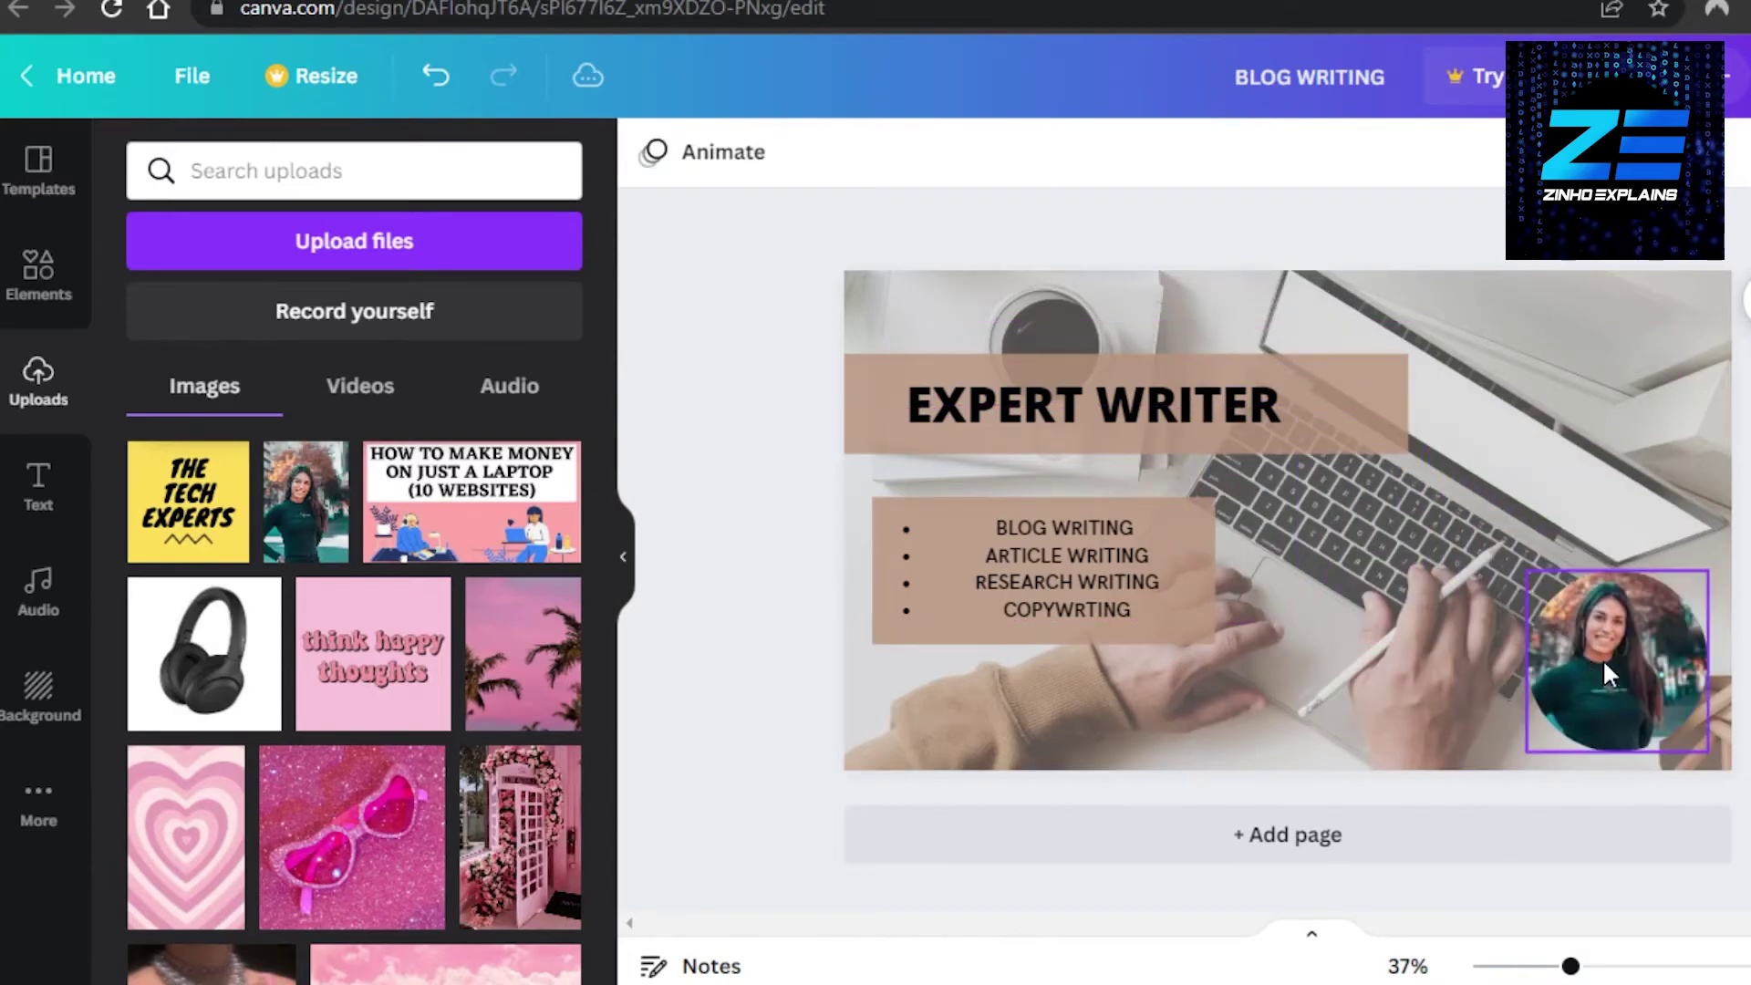
left_click(1573, 620)
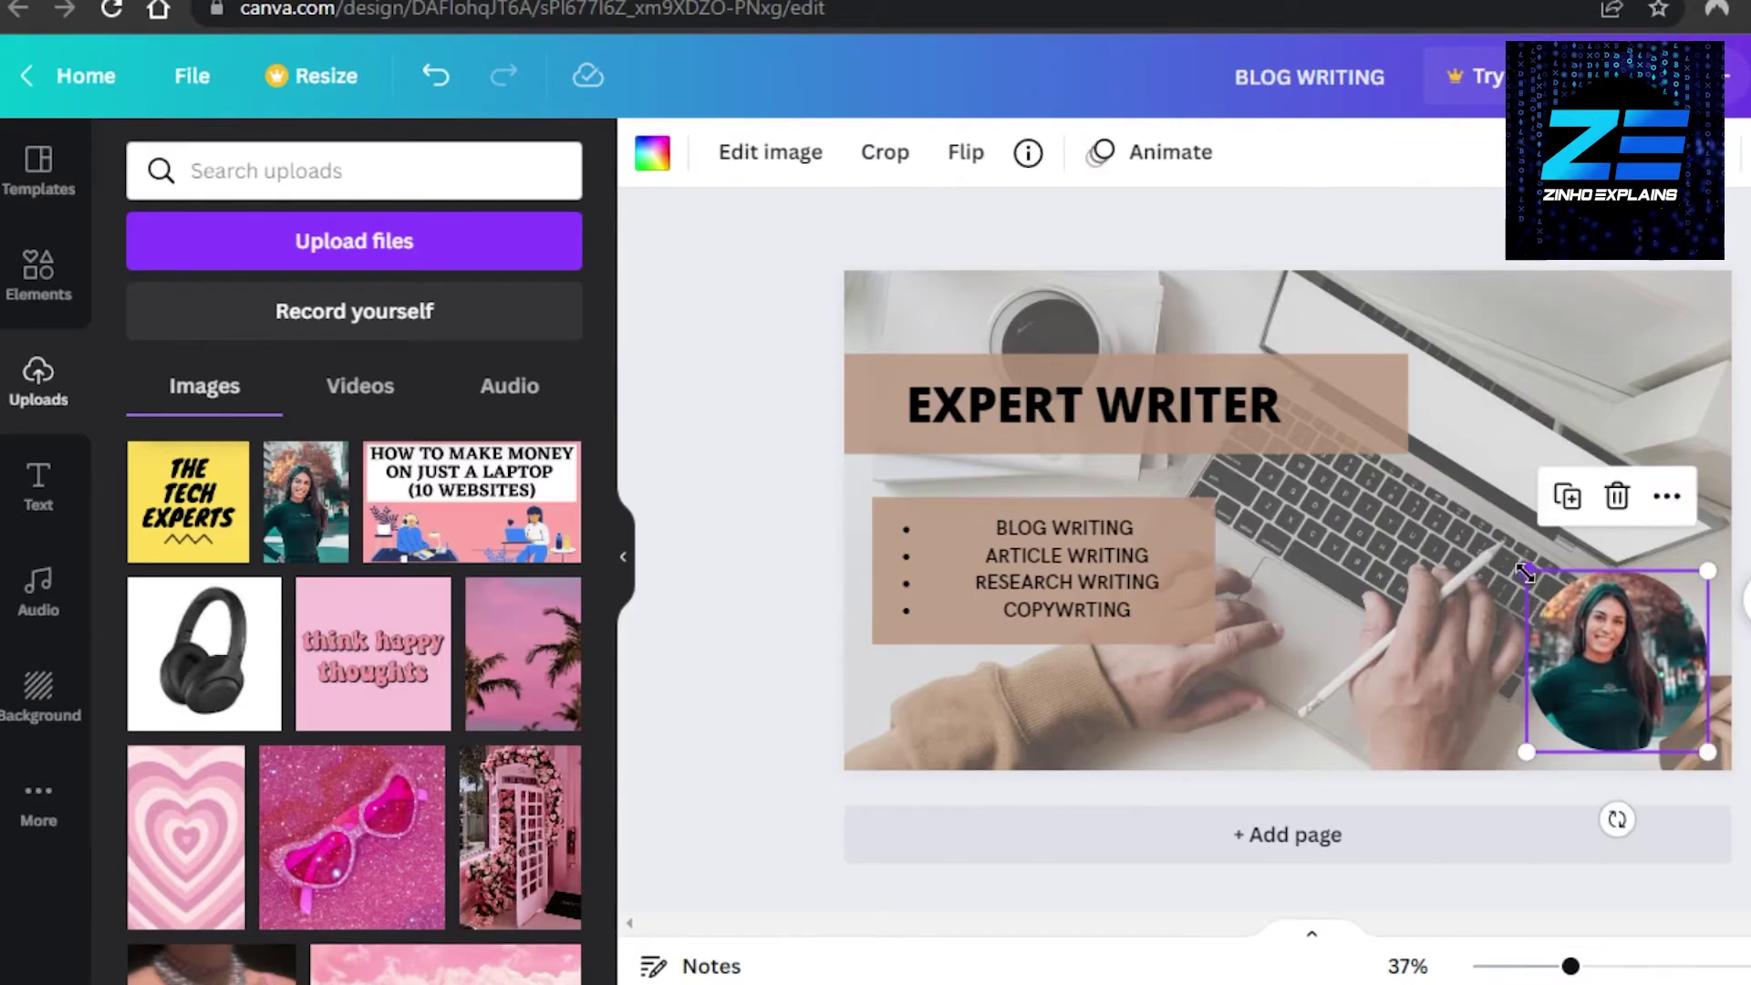
left_click_drag(1526, 571, 1515, 565)
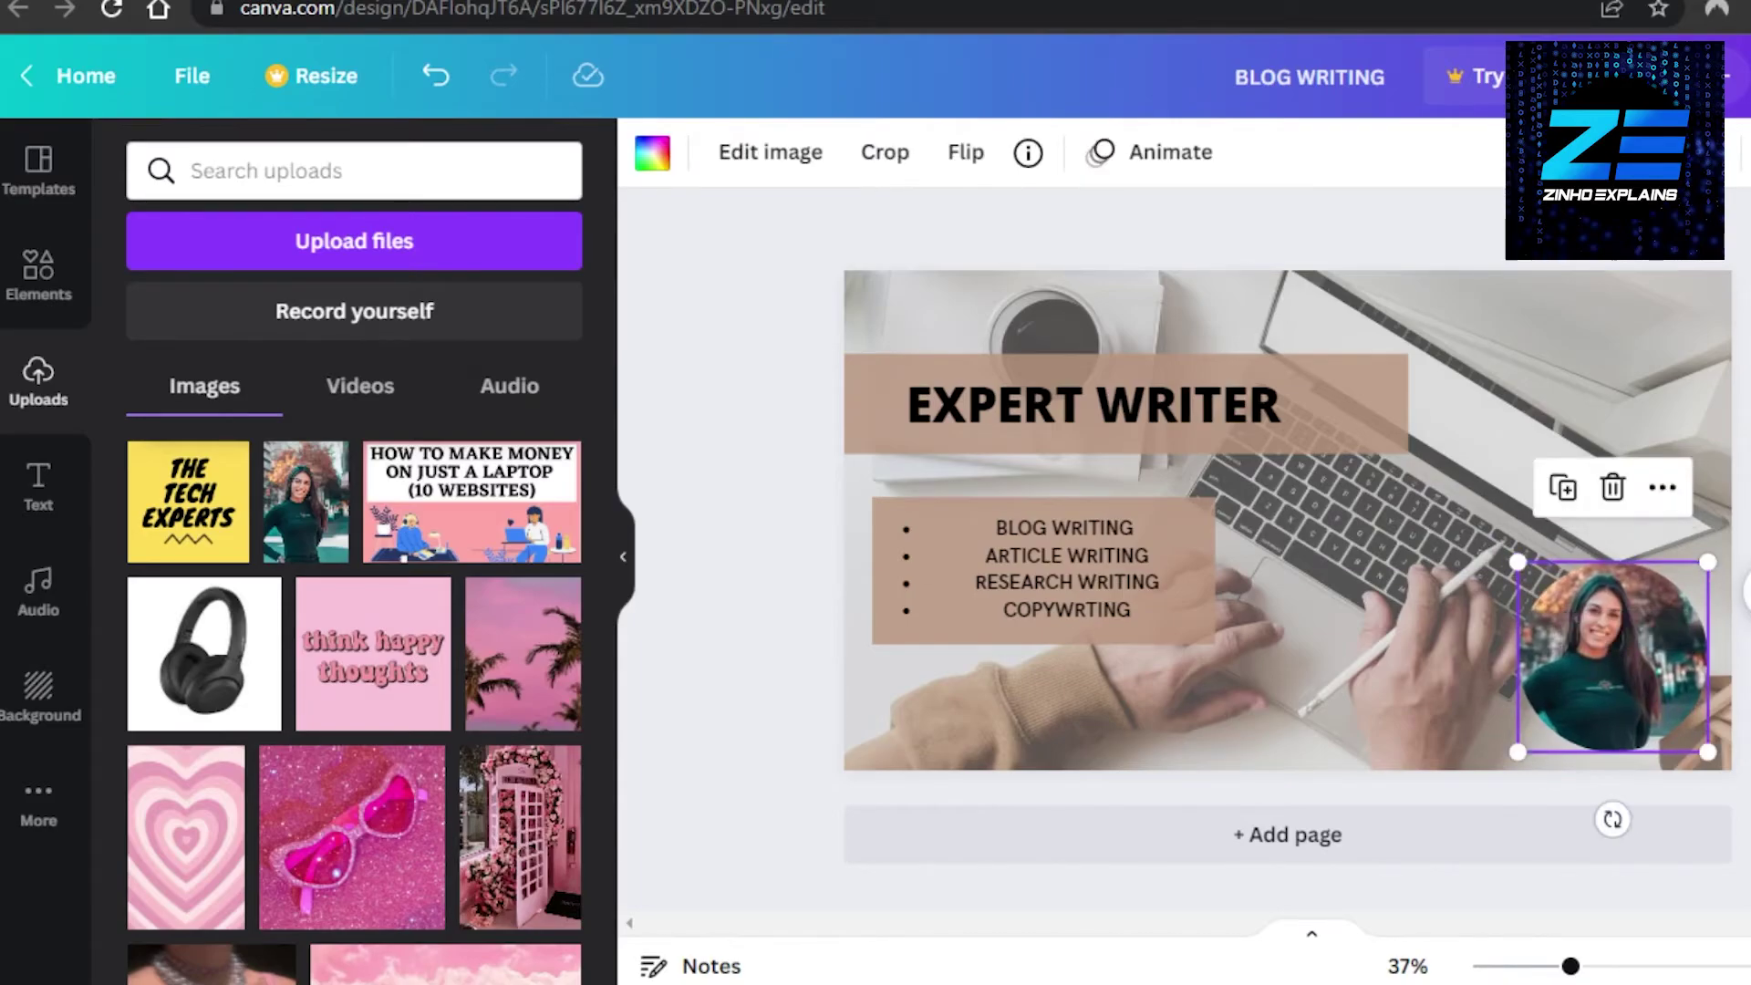
key("Escape")
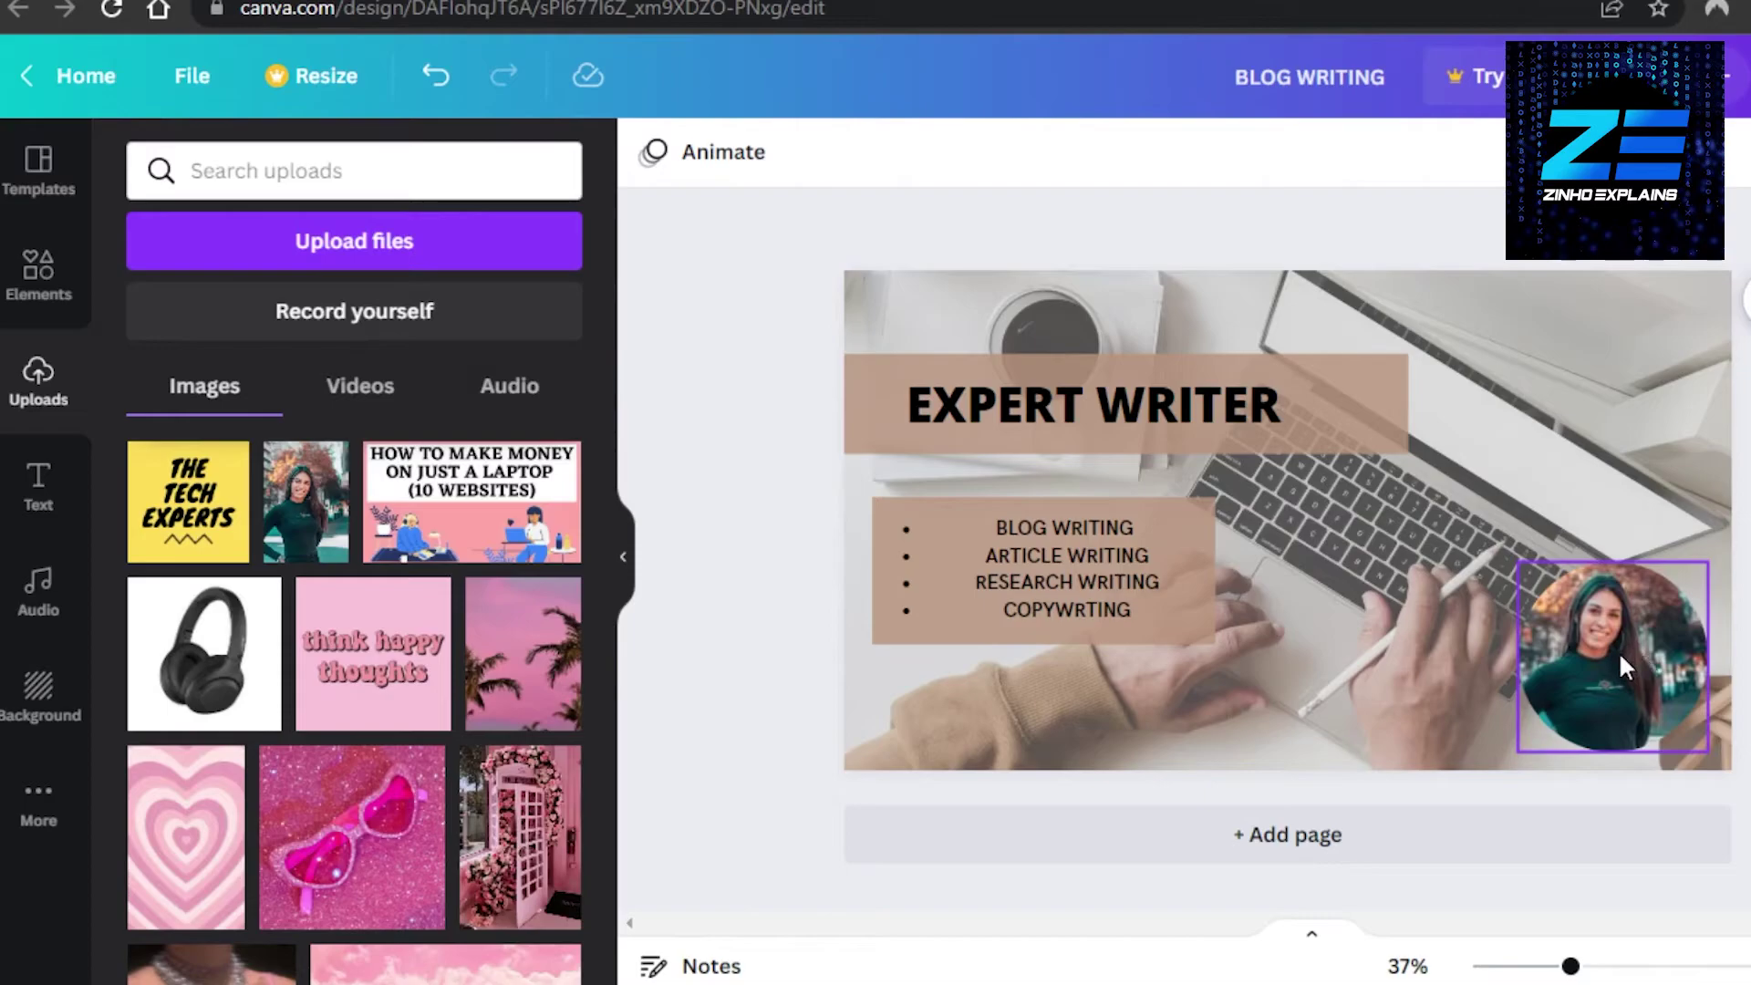
left_click_drag(1619, 657, 1604, 661)
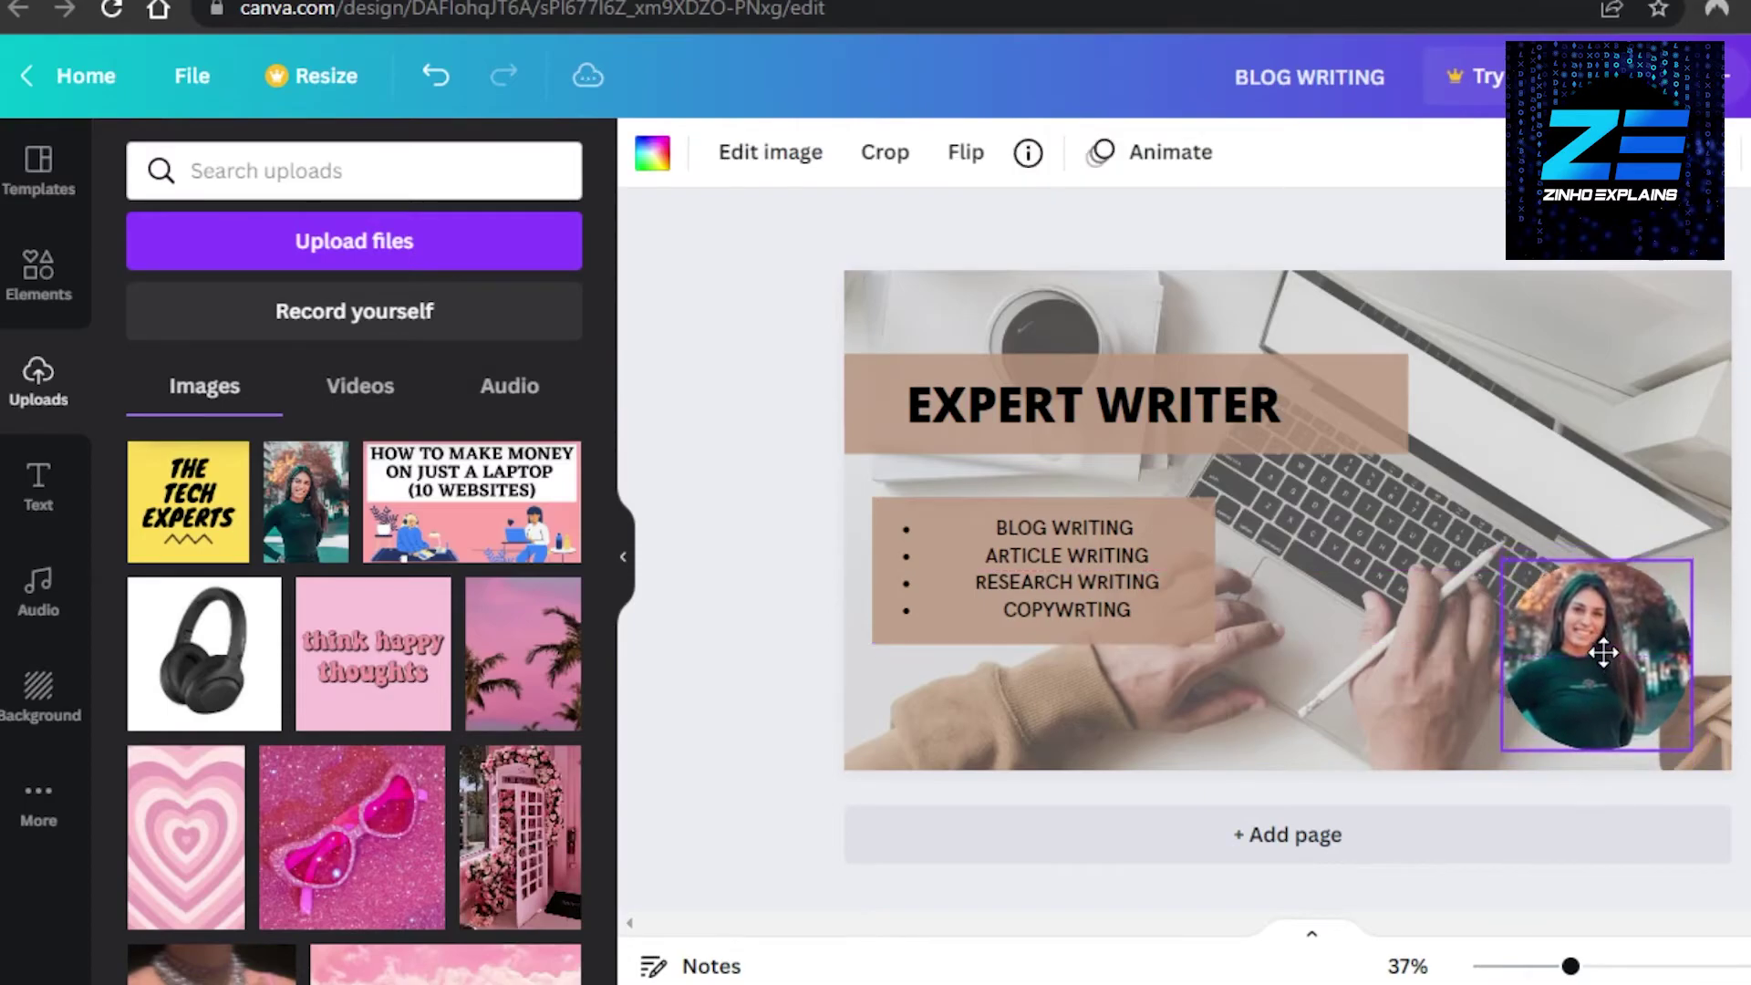
key("Escape")
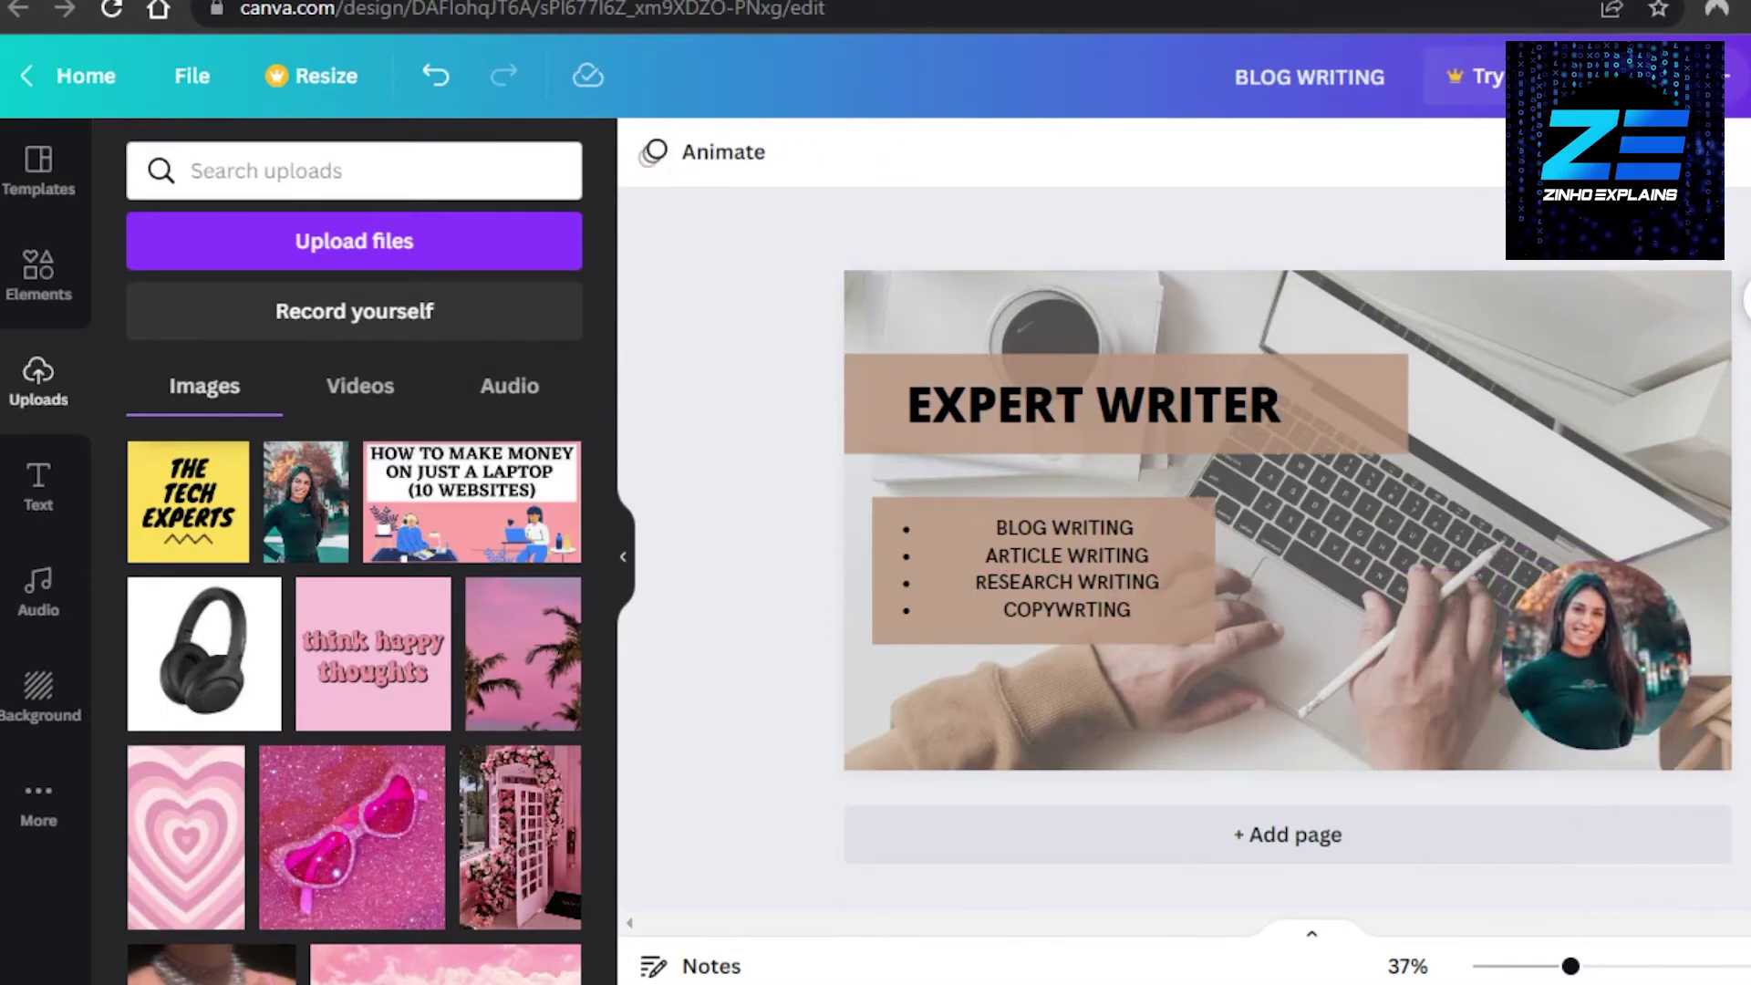
Adjust the laptop background photo's transparency, then browse Elements and return to Uploads
left_click(1678, 448)
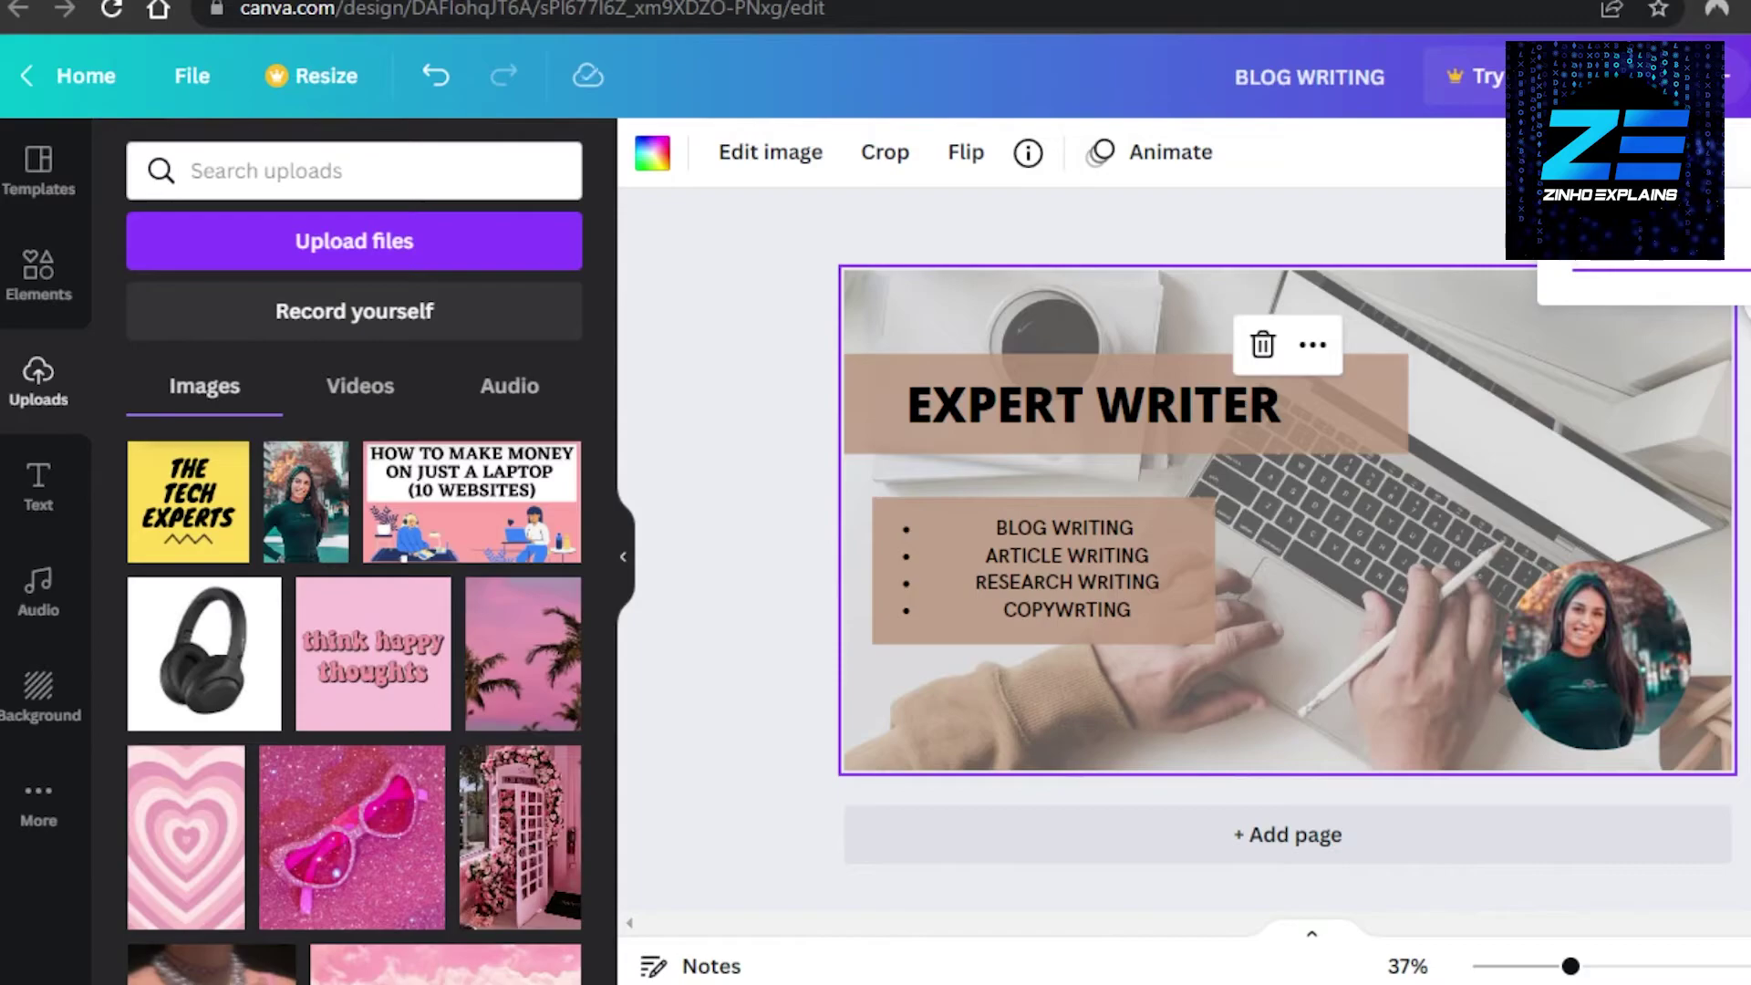
left_click_drag(1687, 272, 1688, 269)
key("Escape")
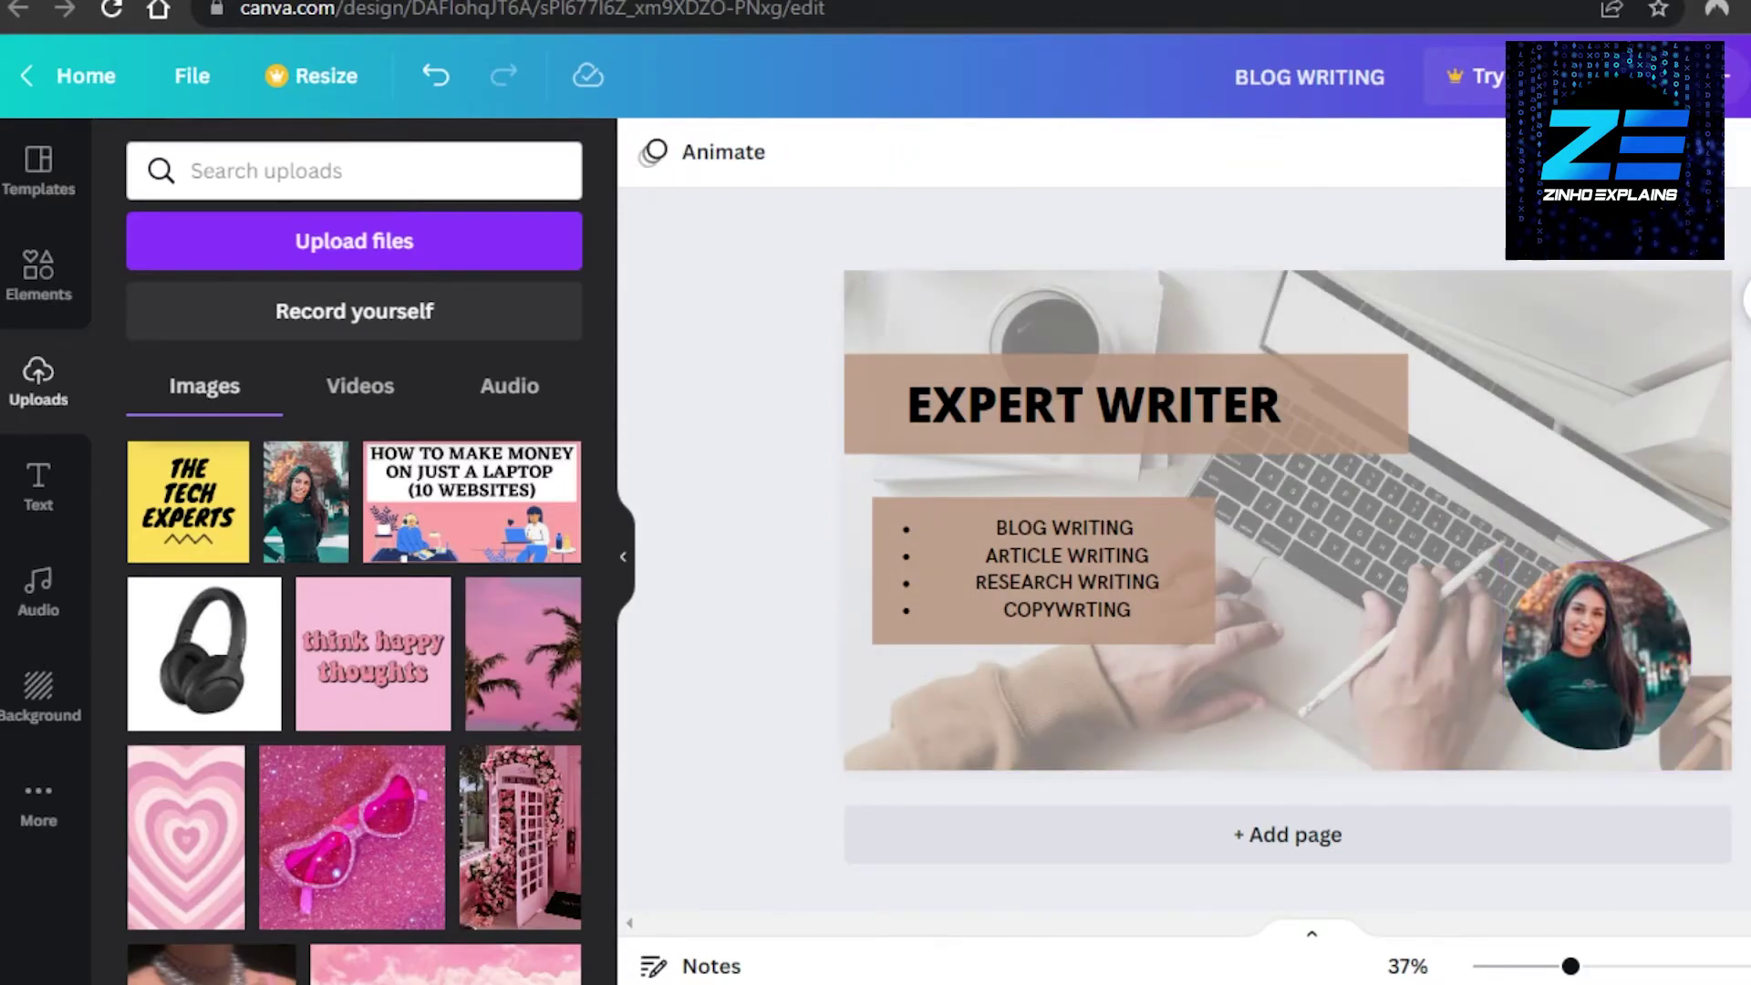
left_click(1632, 632)
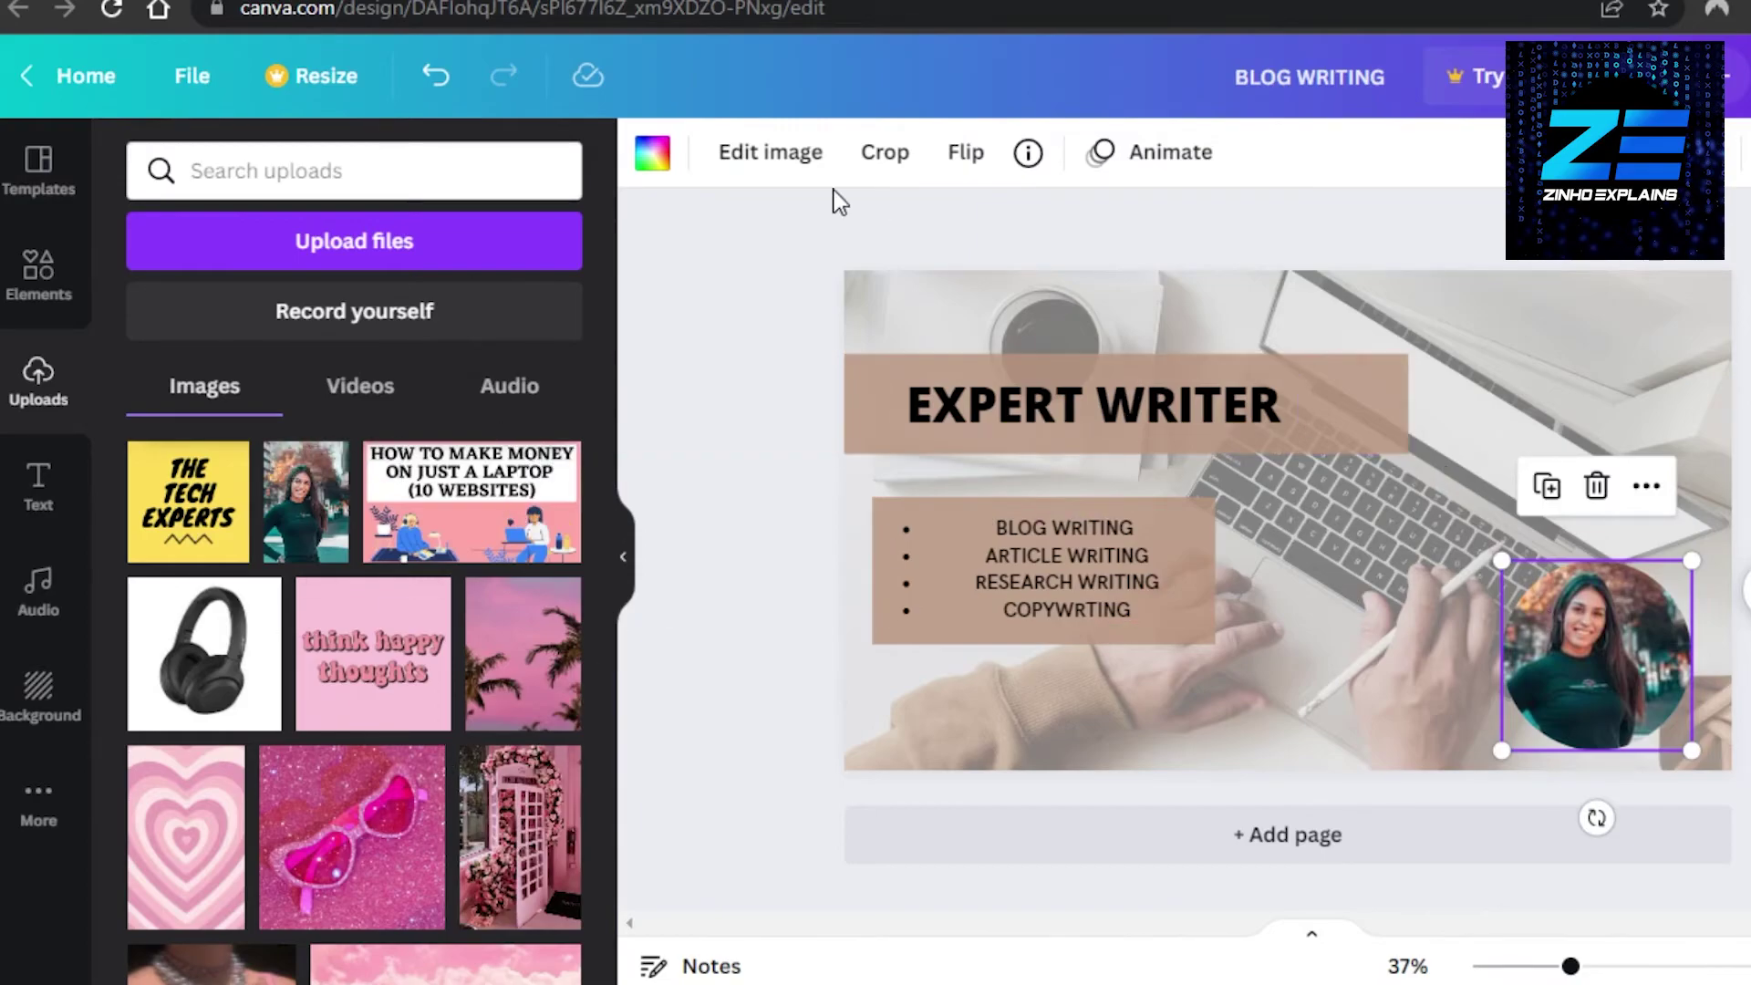
key("Escape")
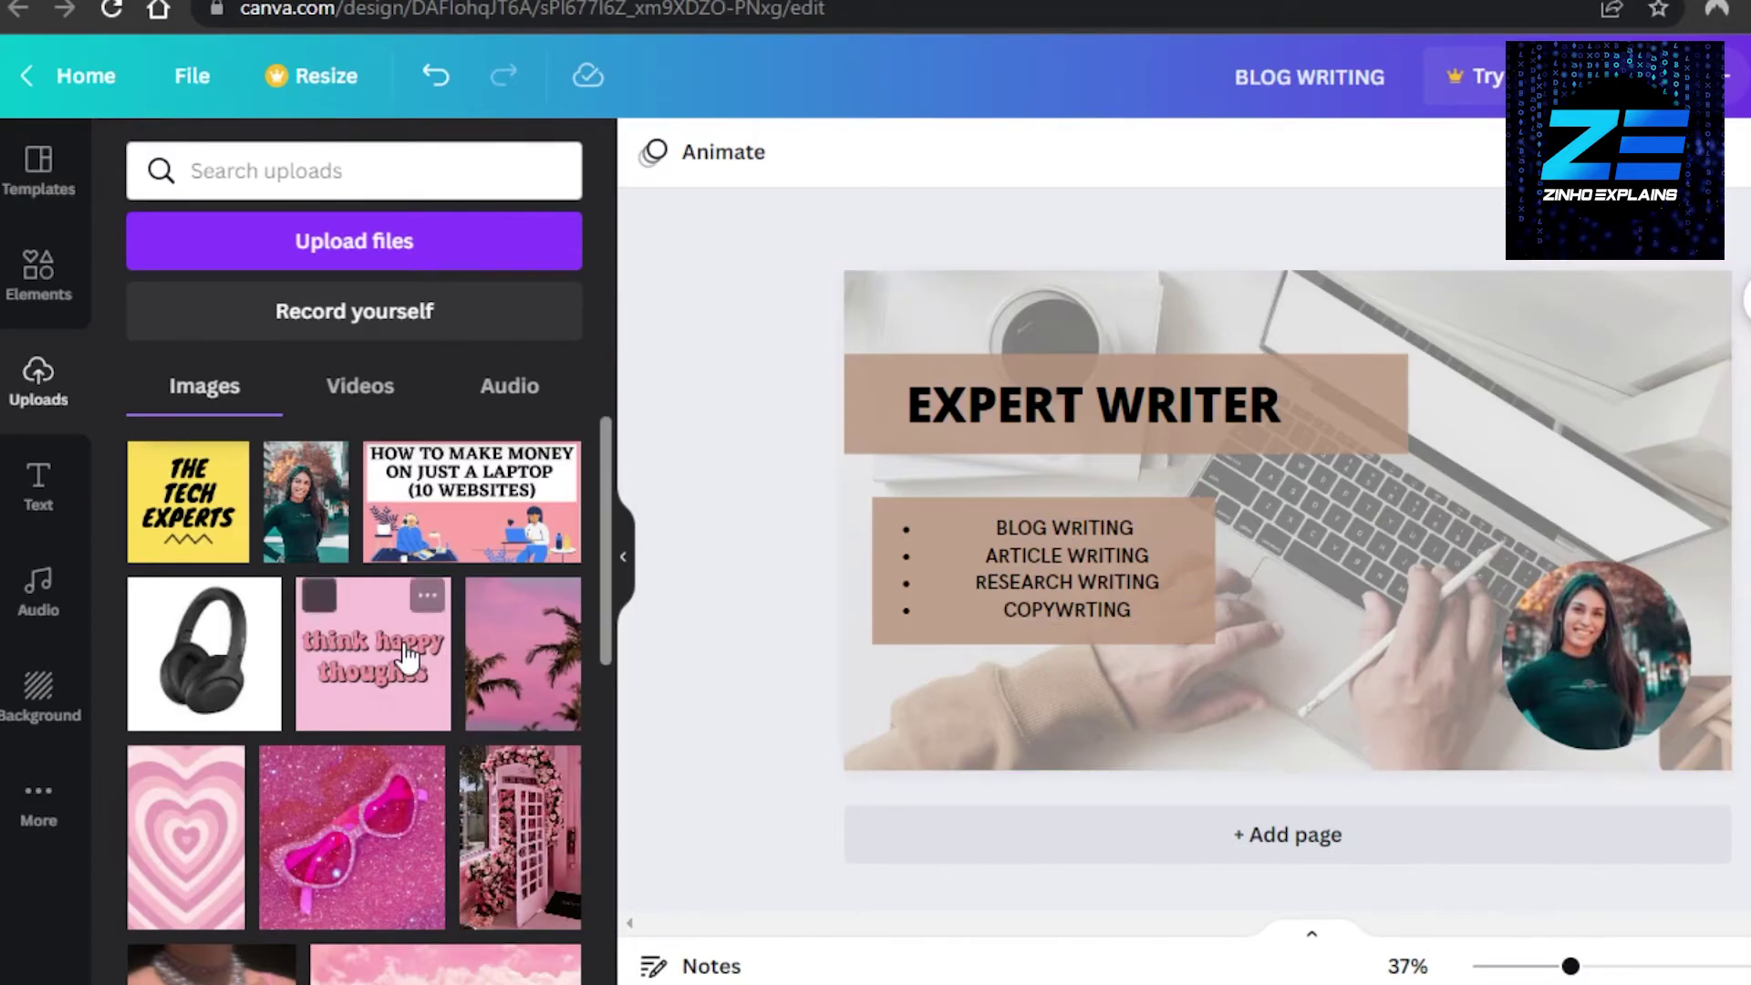
left_click(55, 306)
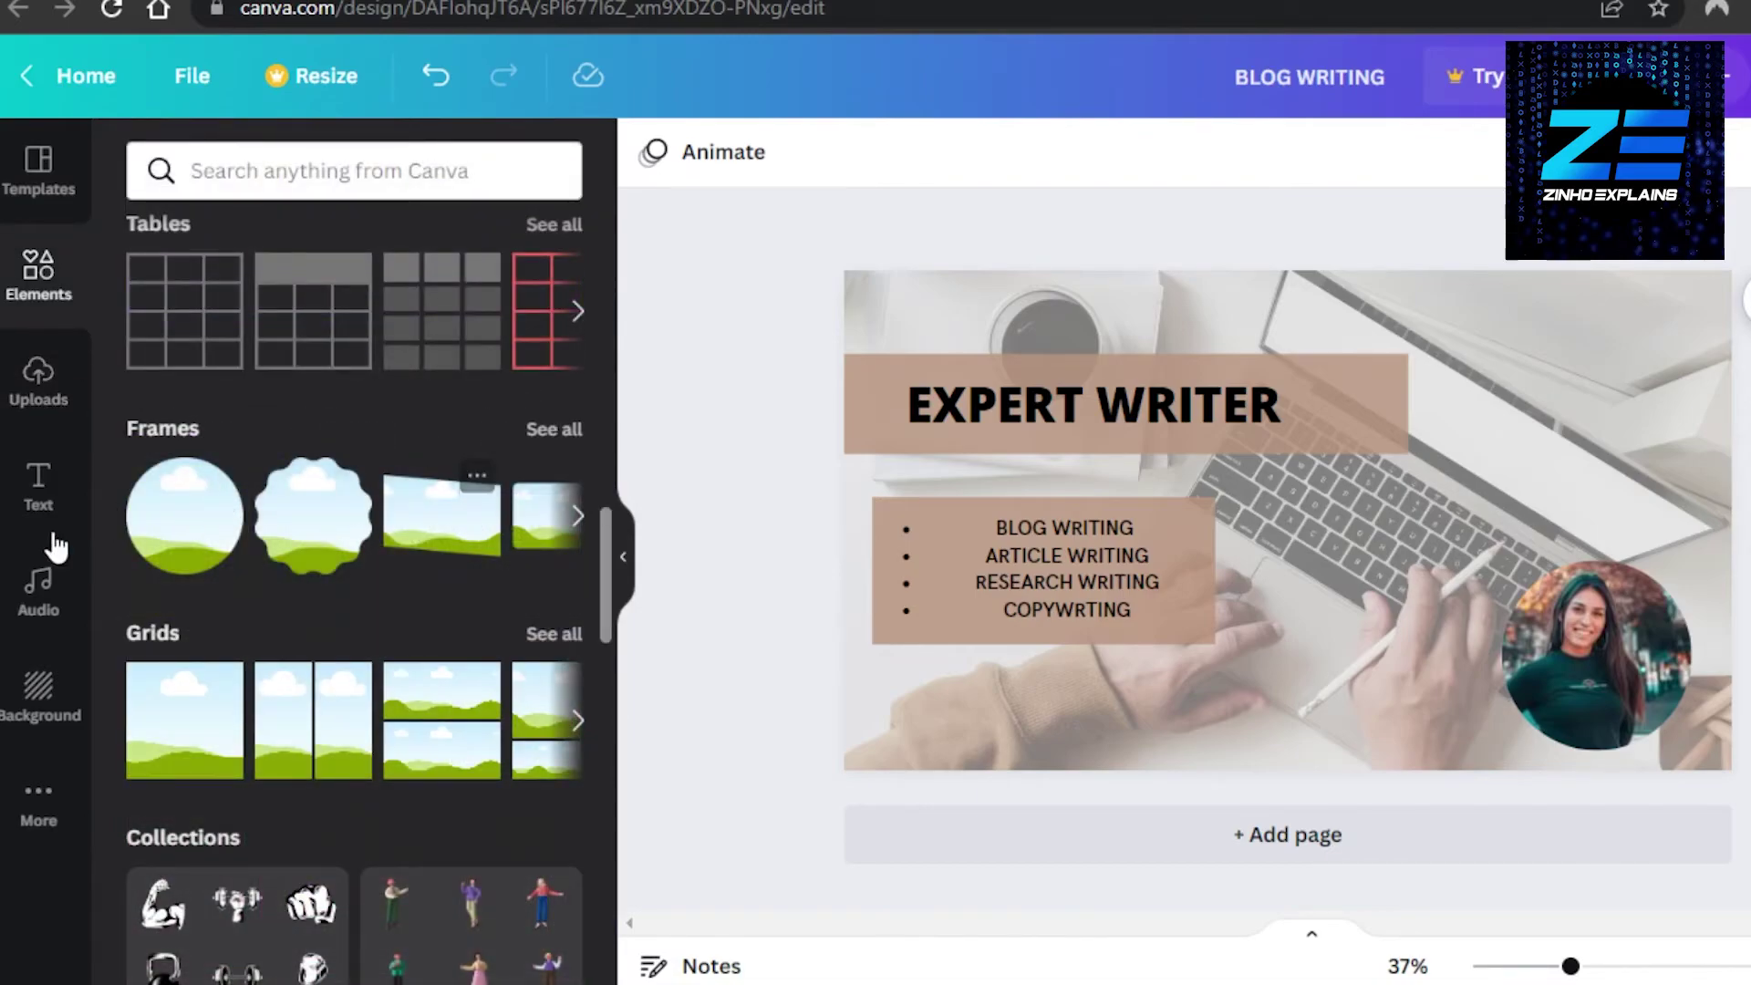
left_click(37, 381)
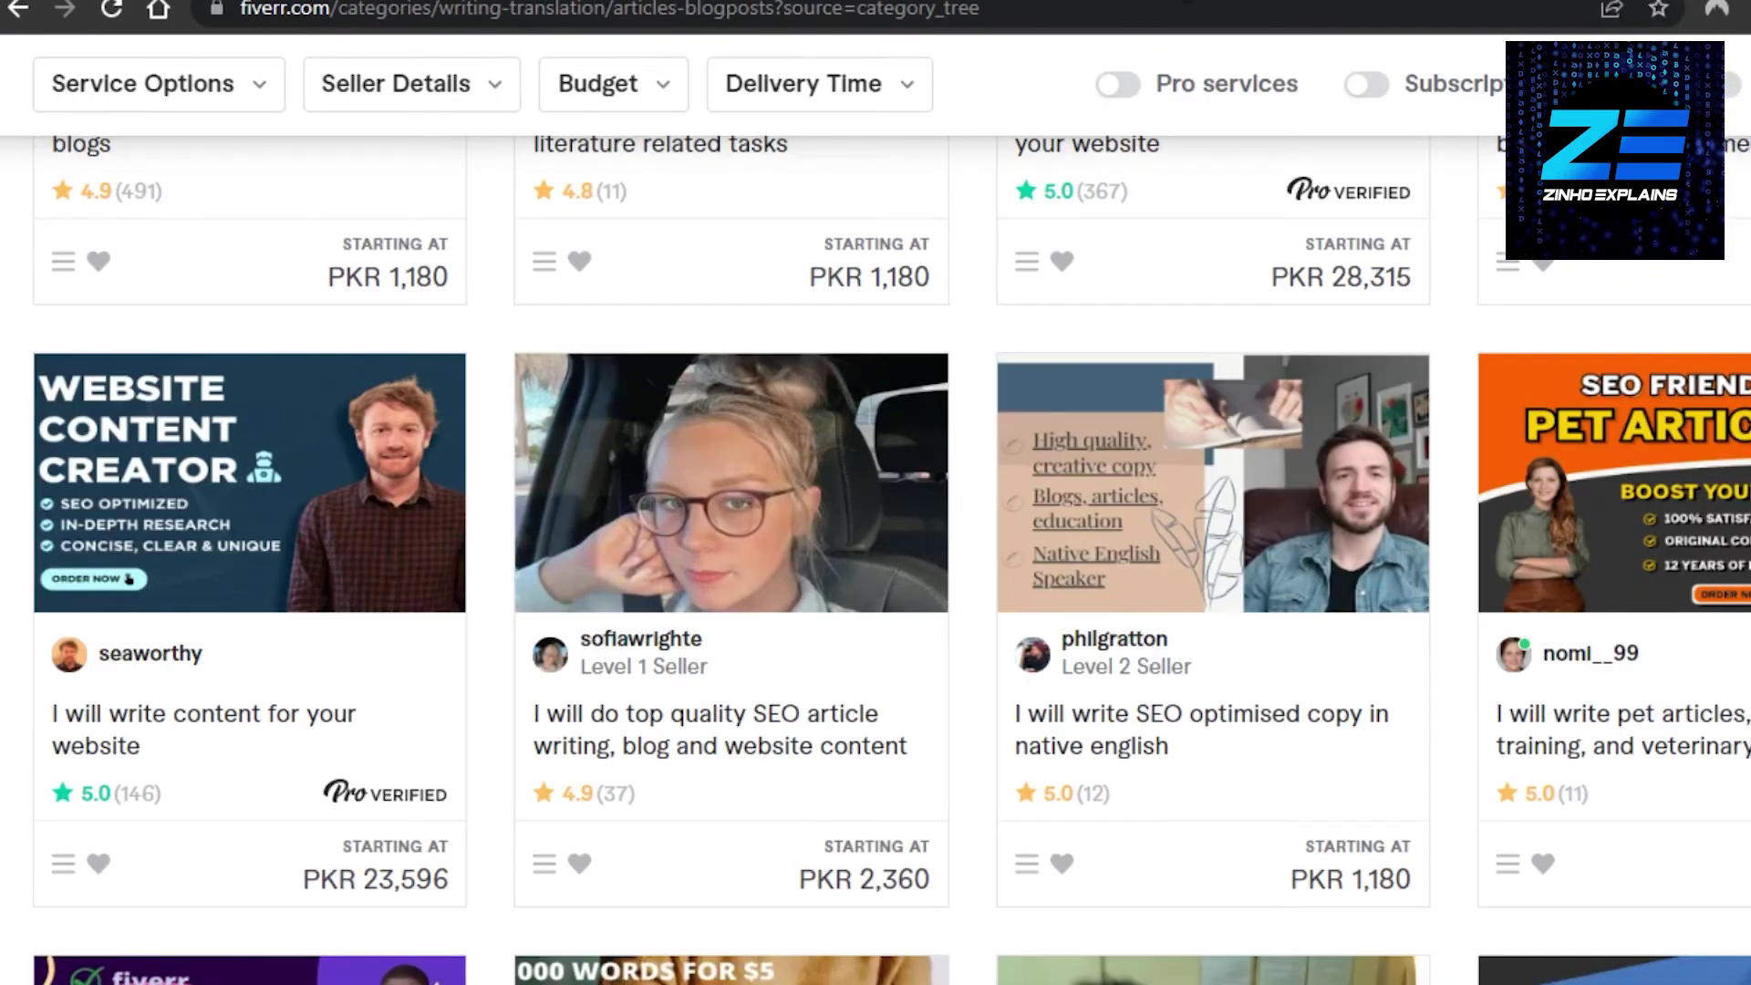
scroll(1186, 492, "up", 10)
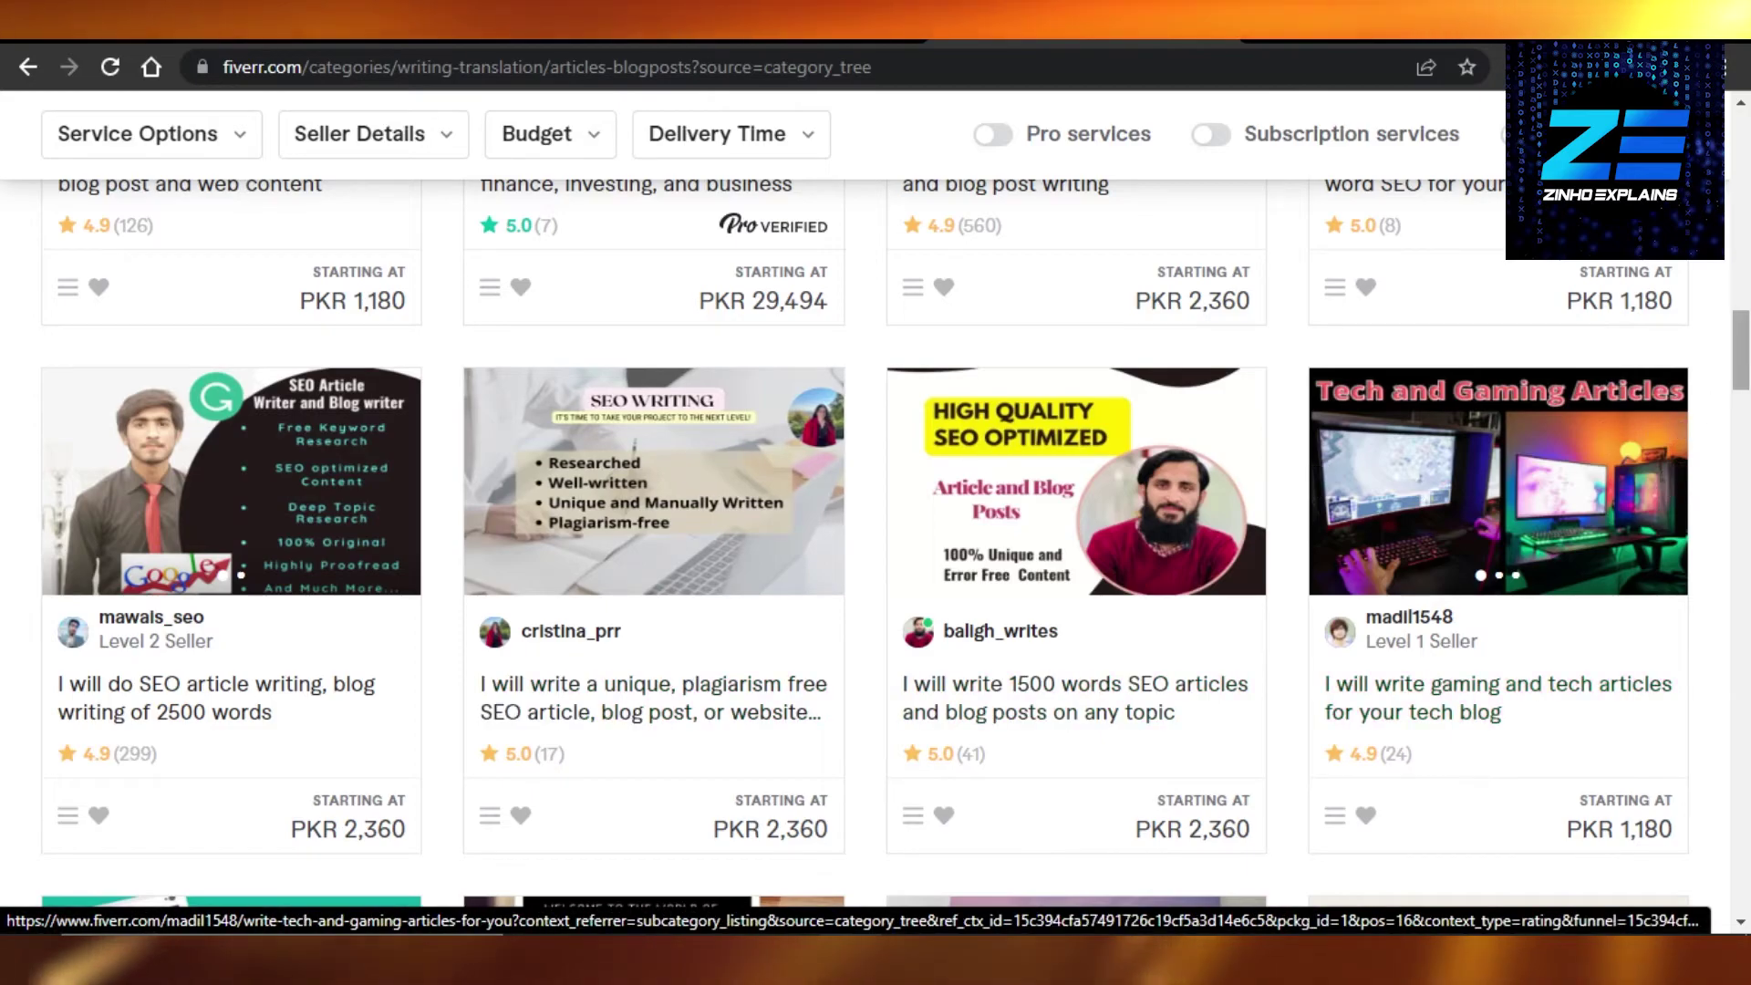
scroll(1676, 425, "down", 10)
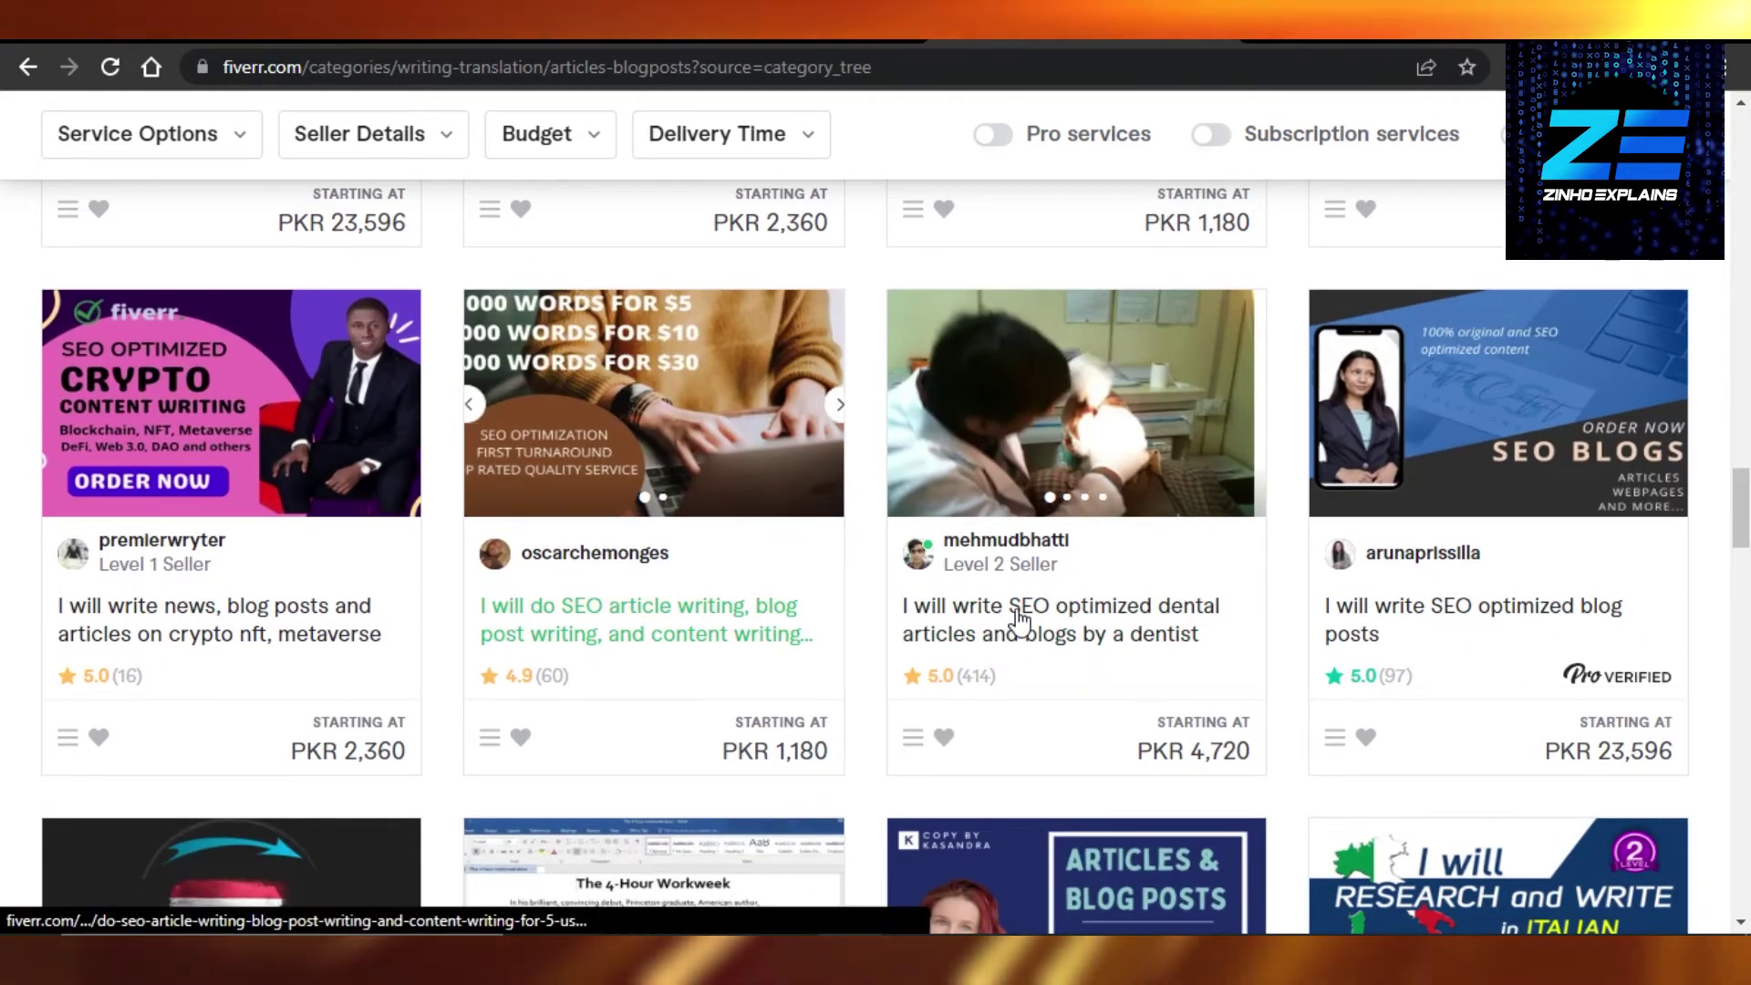
scroll(1496, 456, "down", 7)
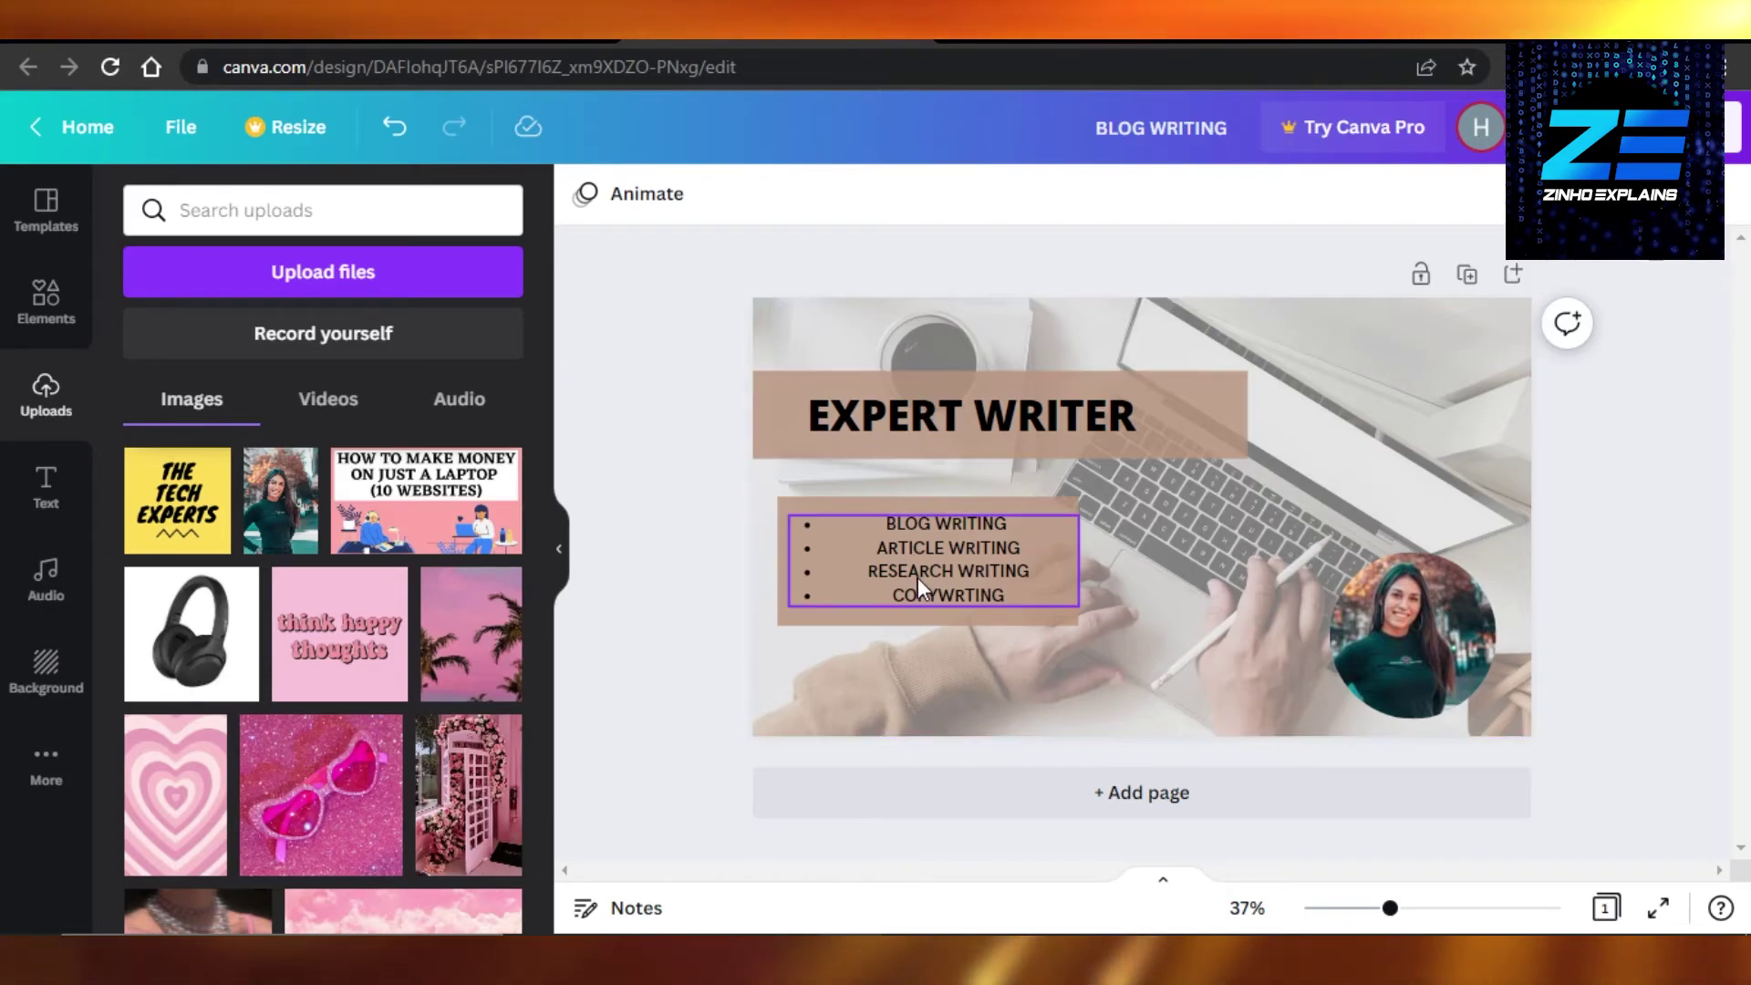
Download the Expert Writer cover as a PNG file
left_click(887, 575)
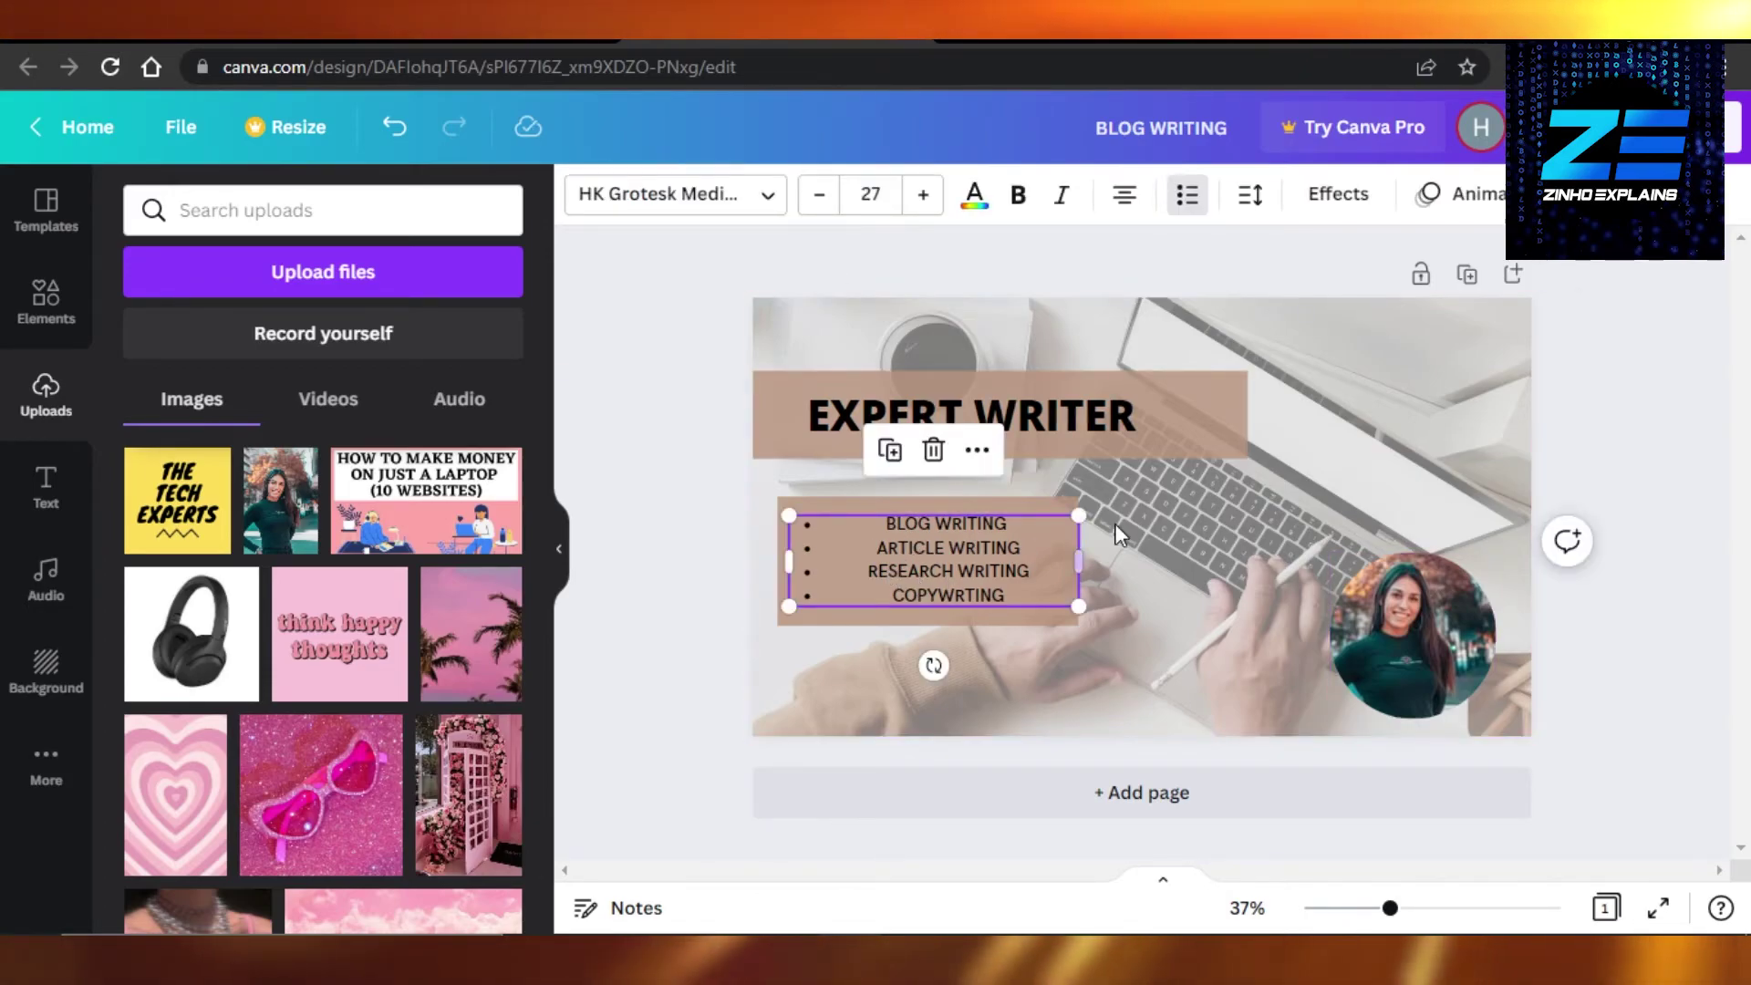
left_click(1630, 396)
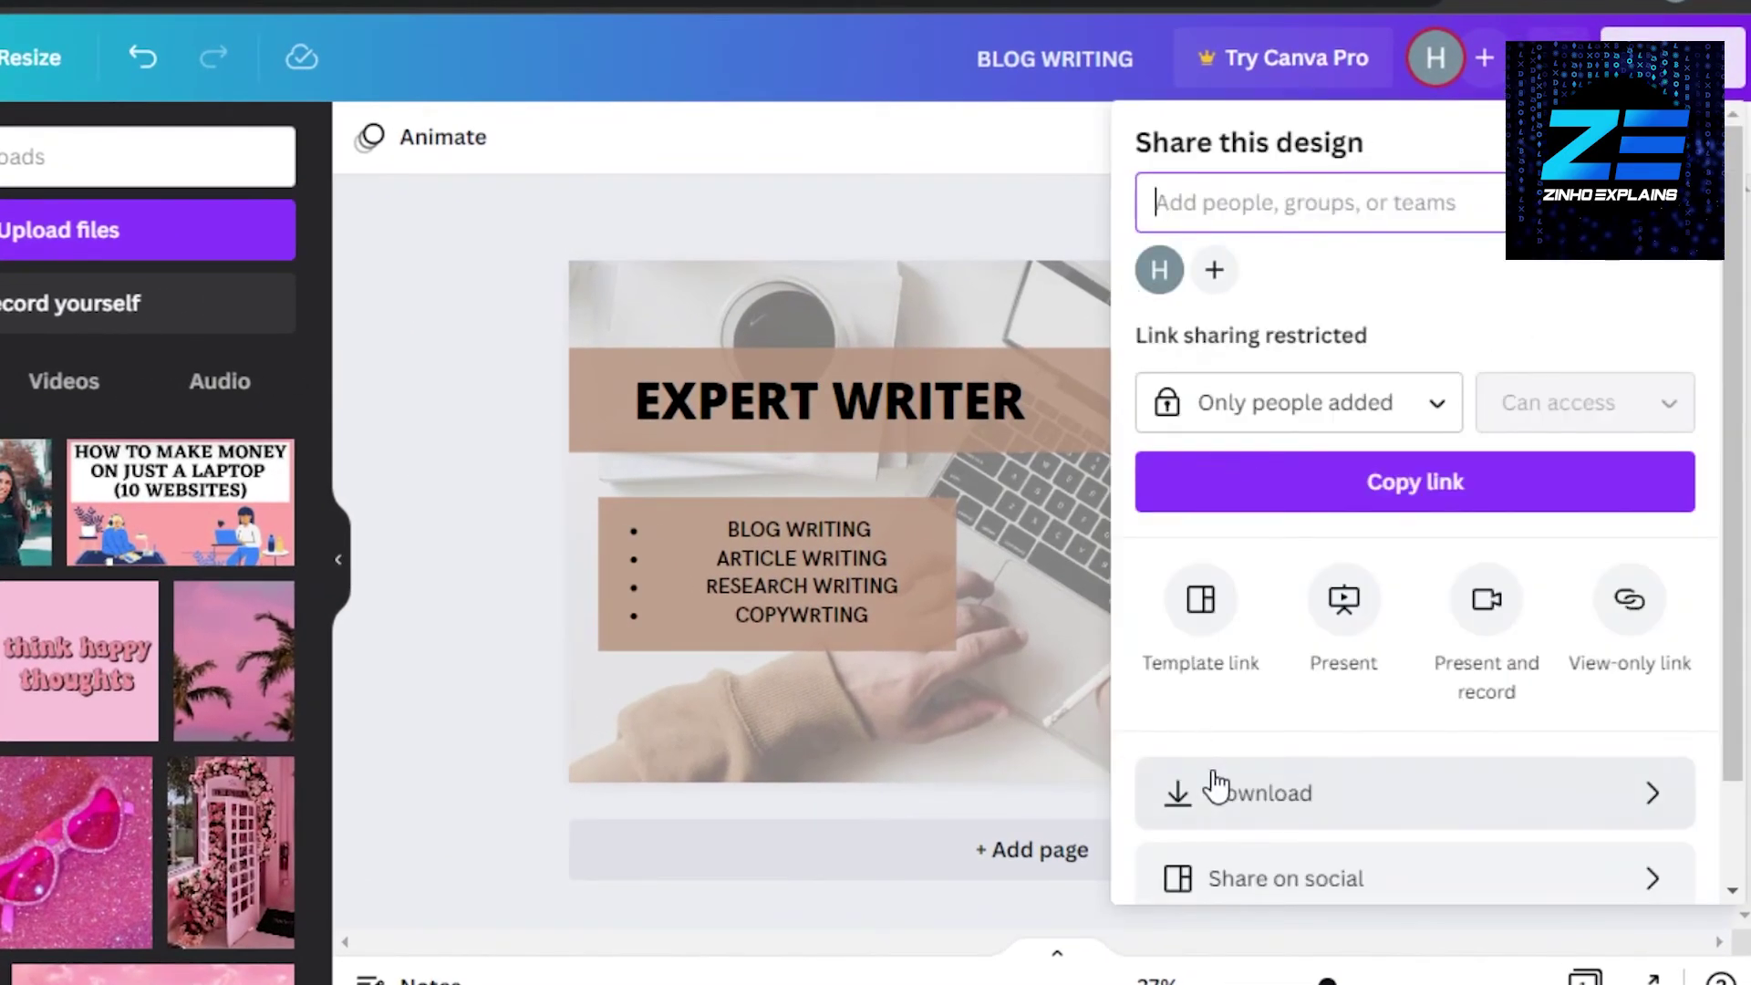
left_click(1218, 786)
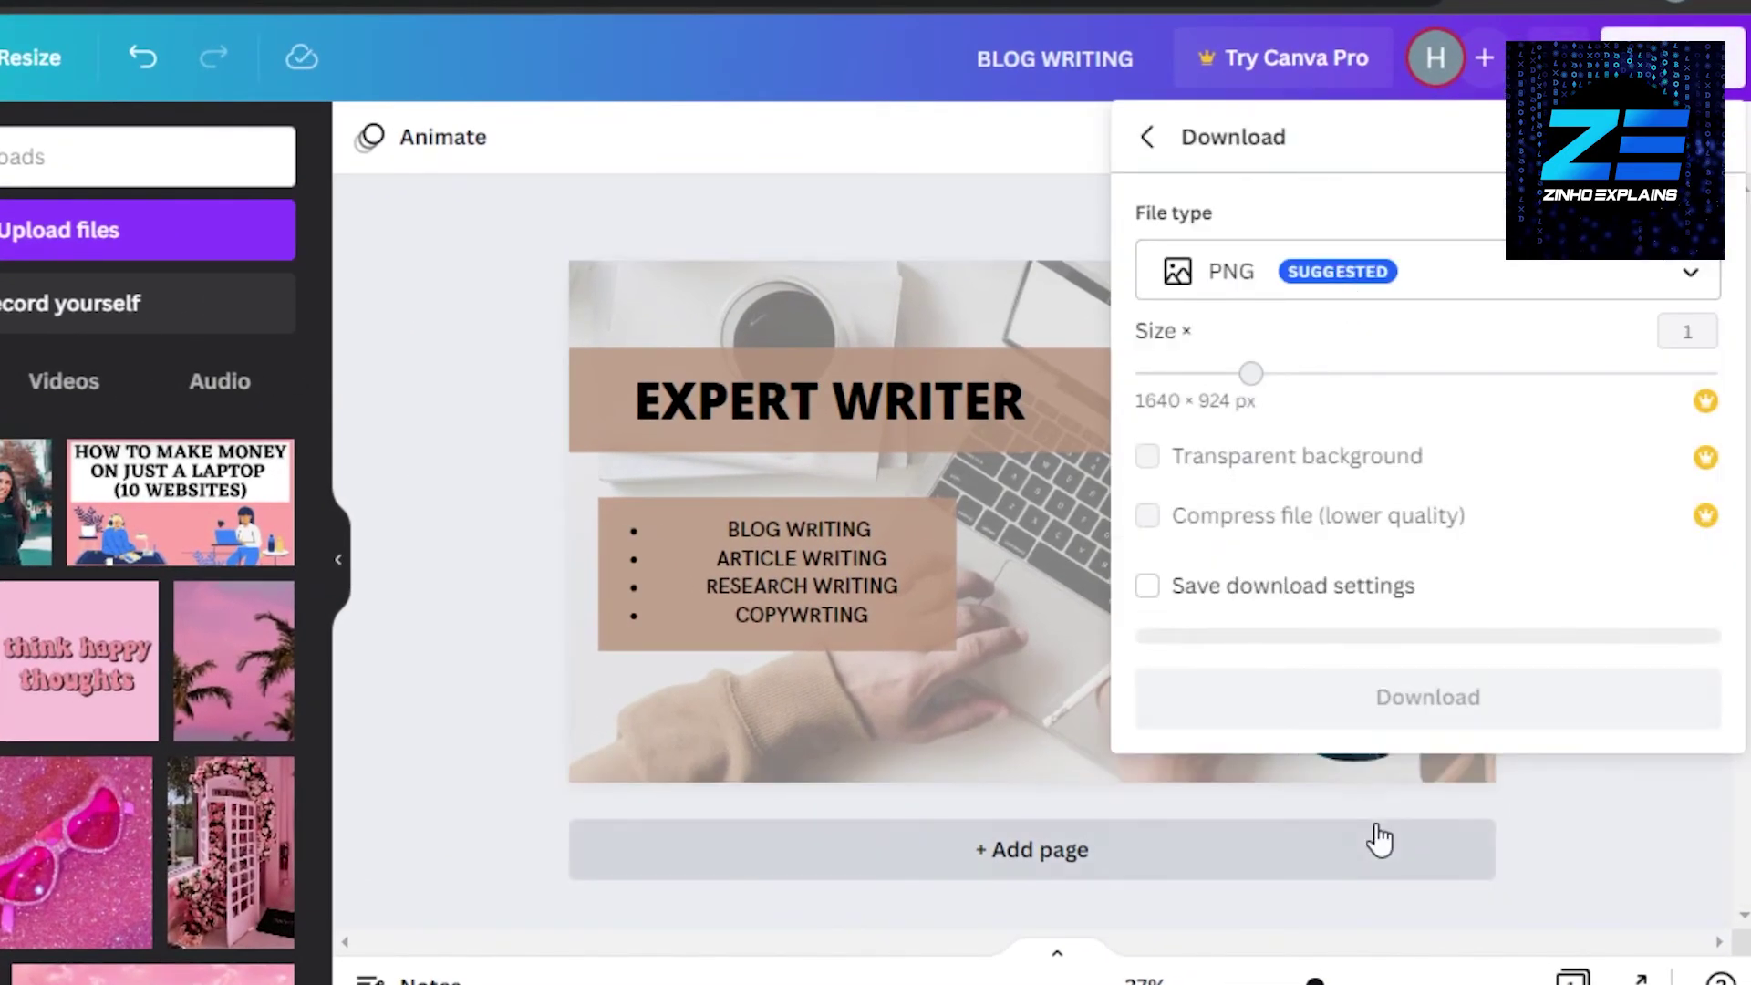
left_click(1235, 282)
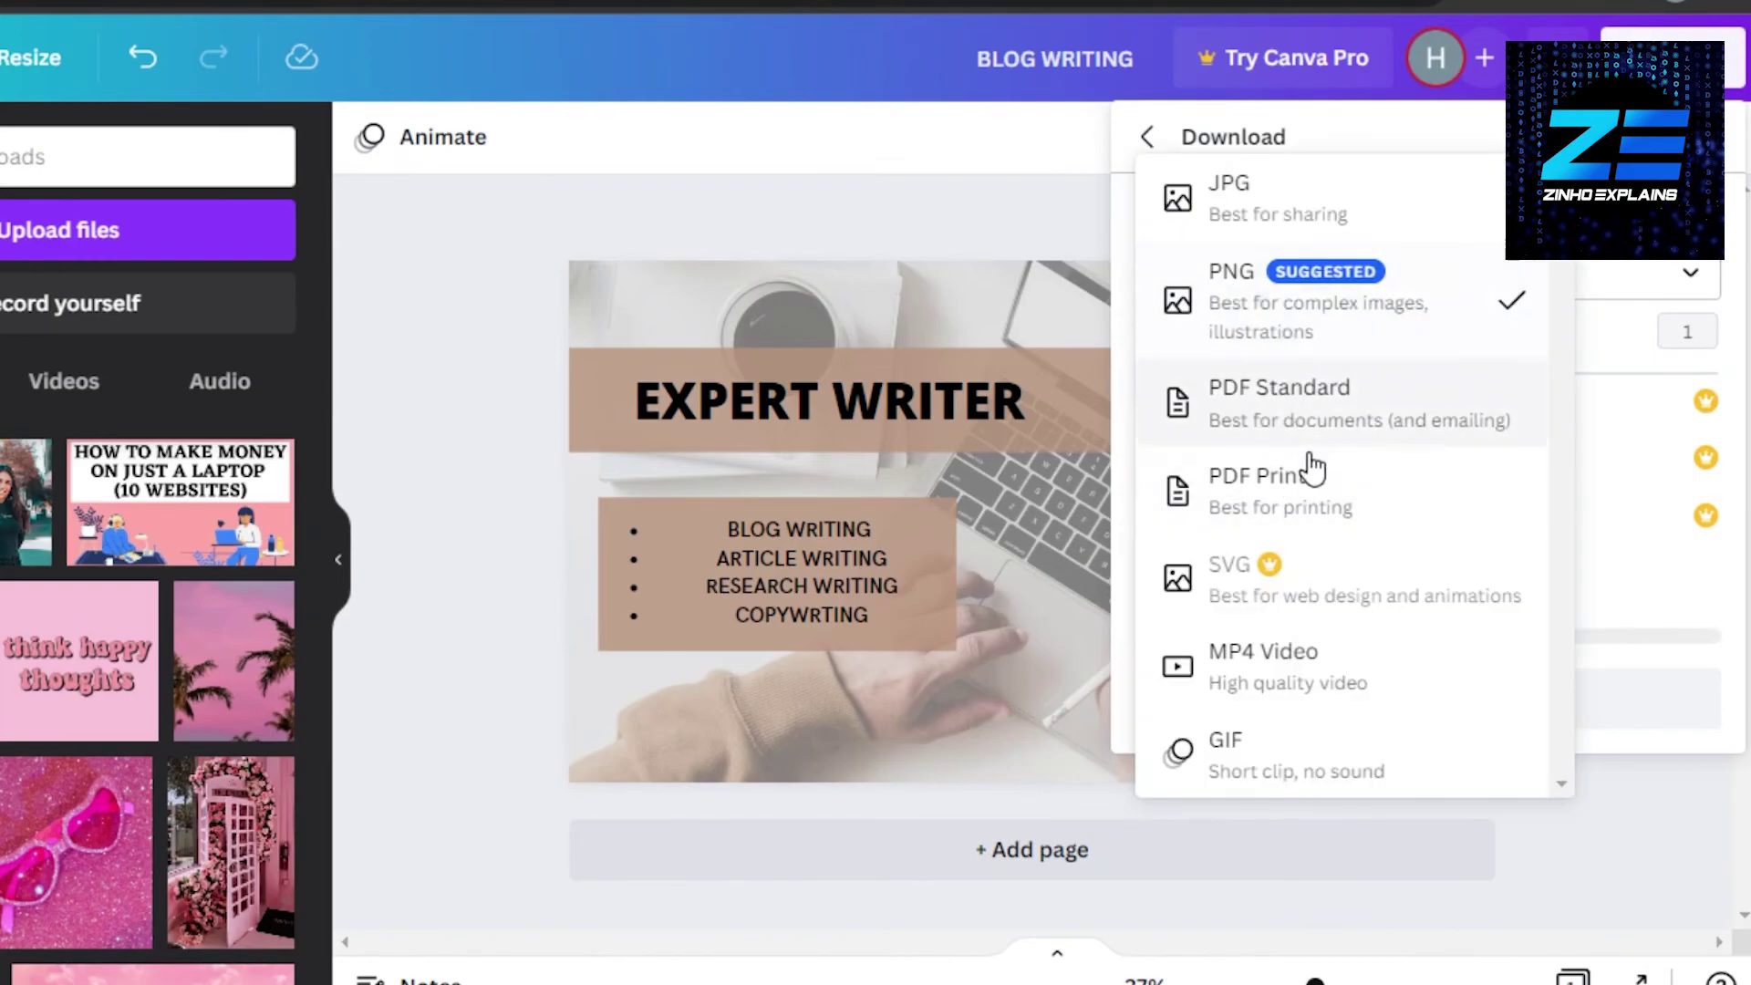
left_click(1277, 304)
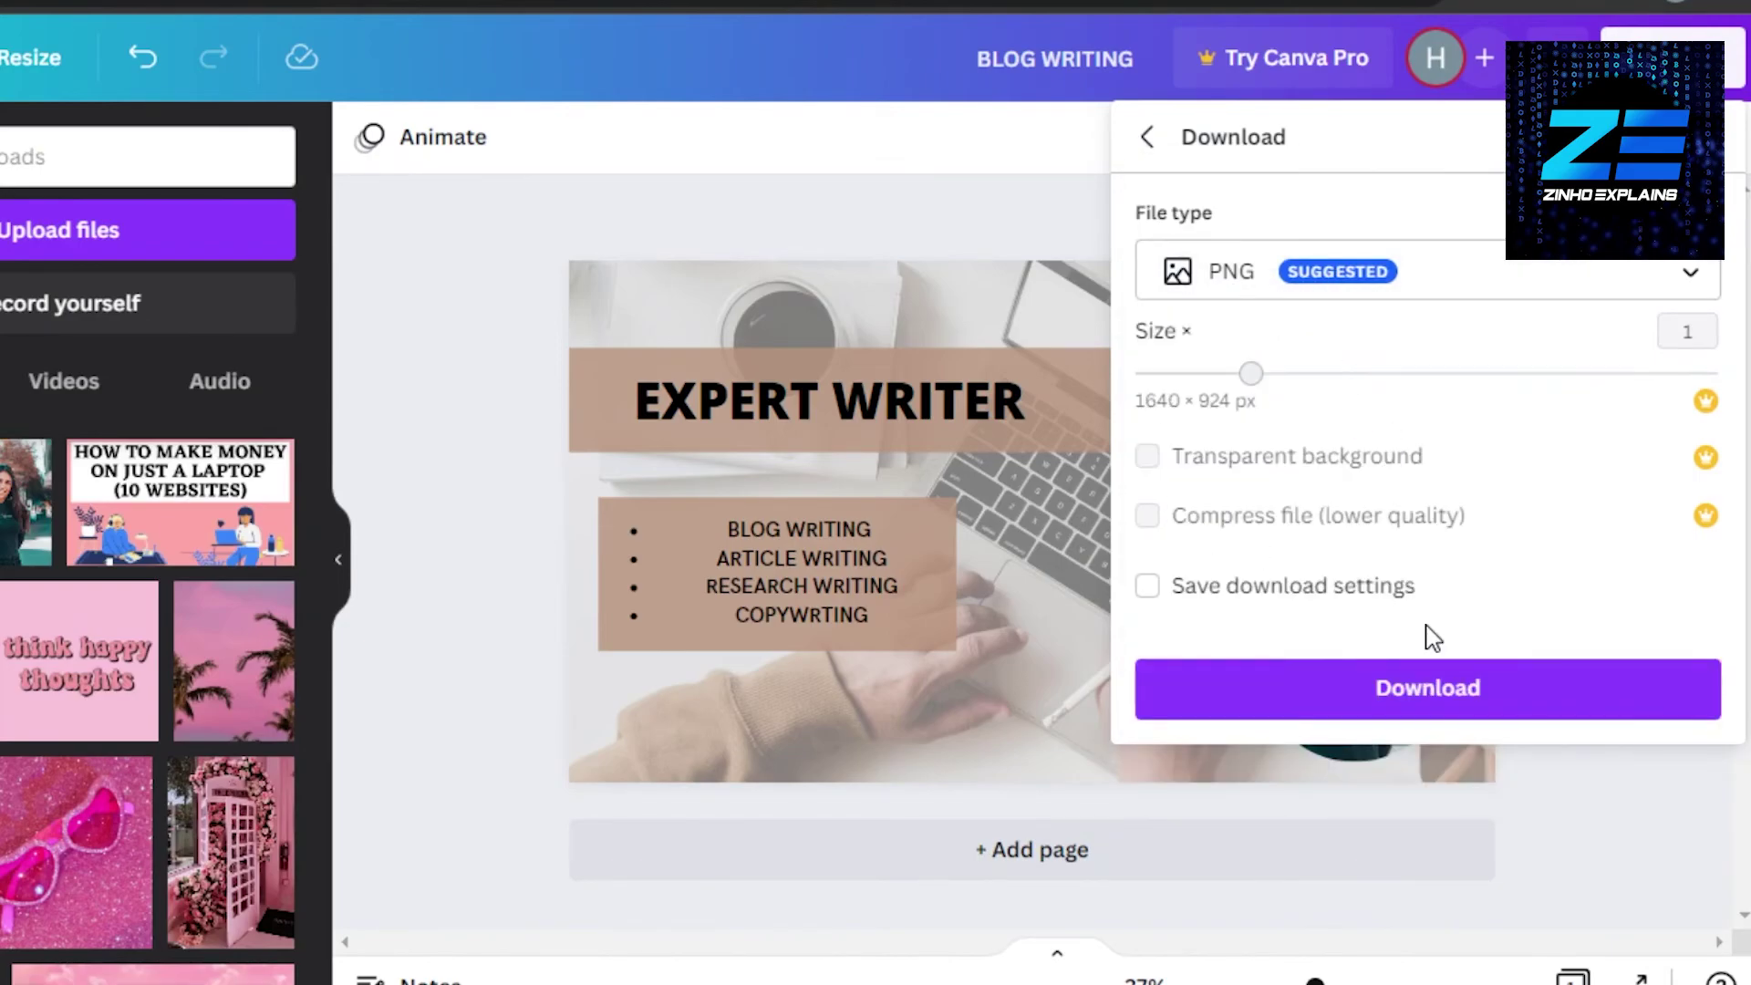
left_click(1387, 687)
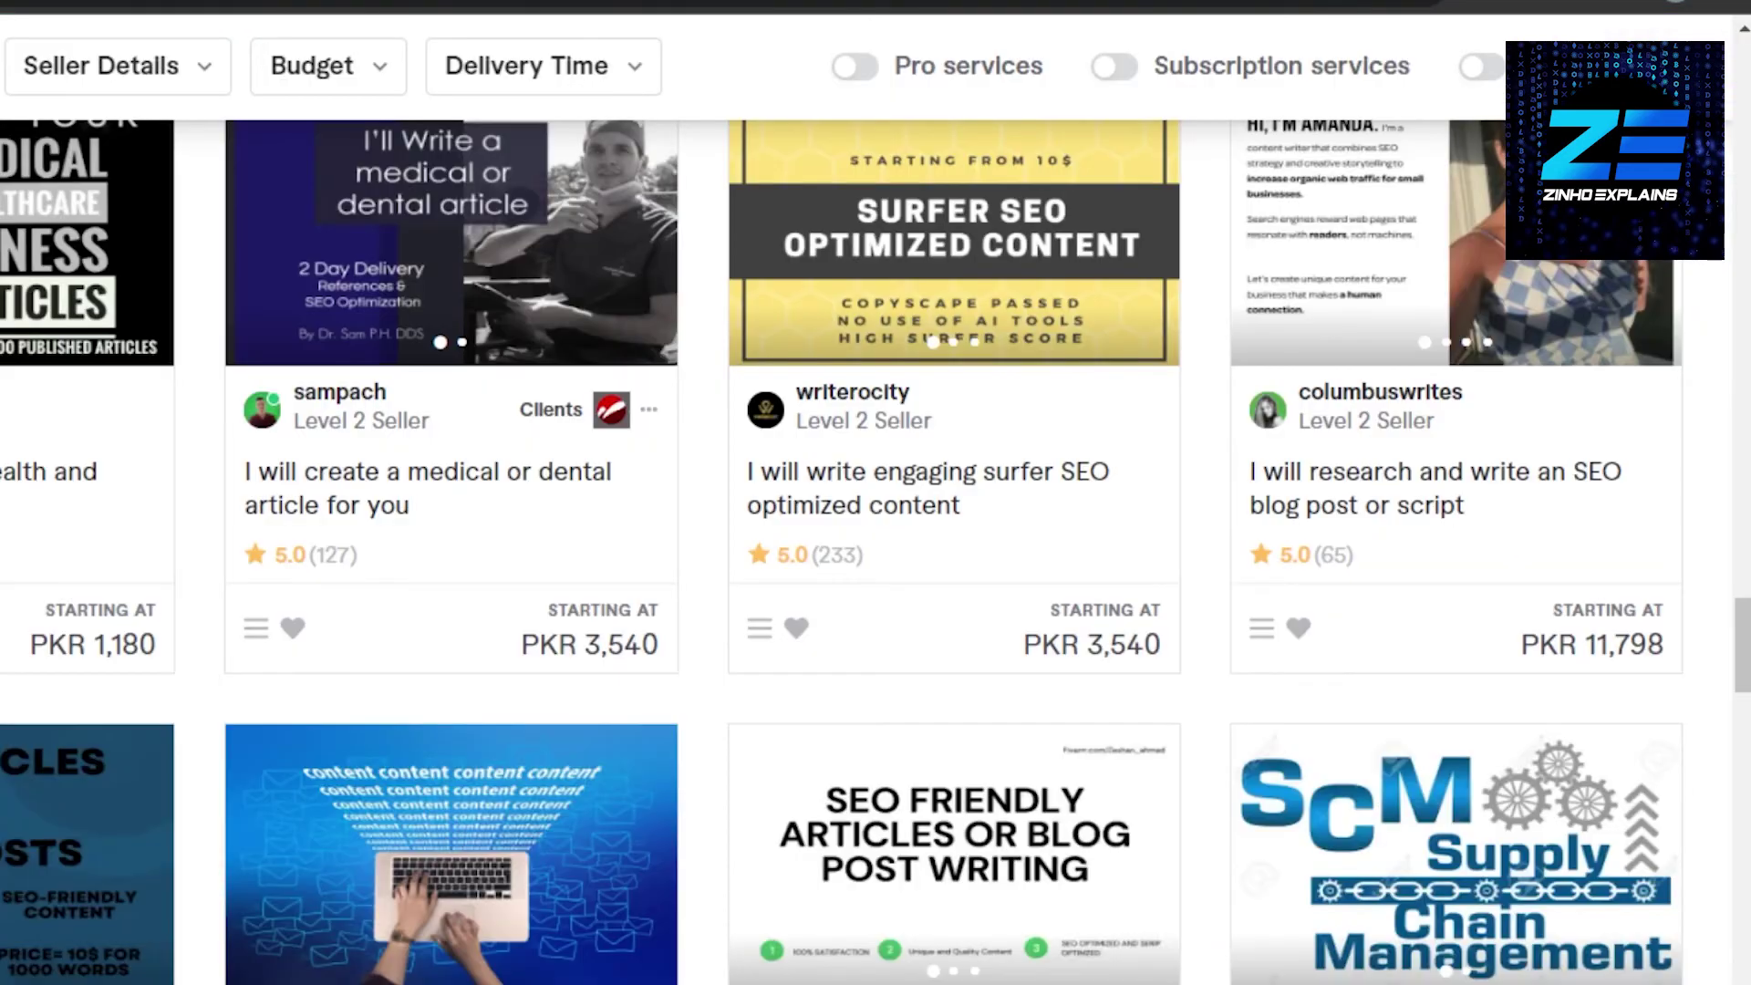
scroll(1173, 183, "up", 10)
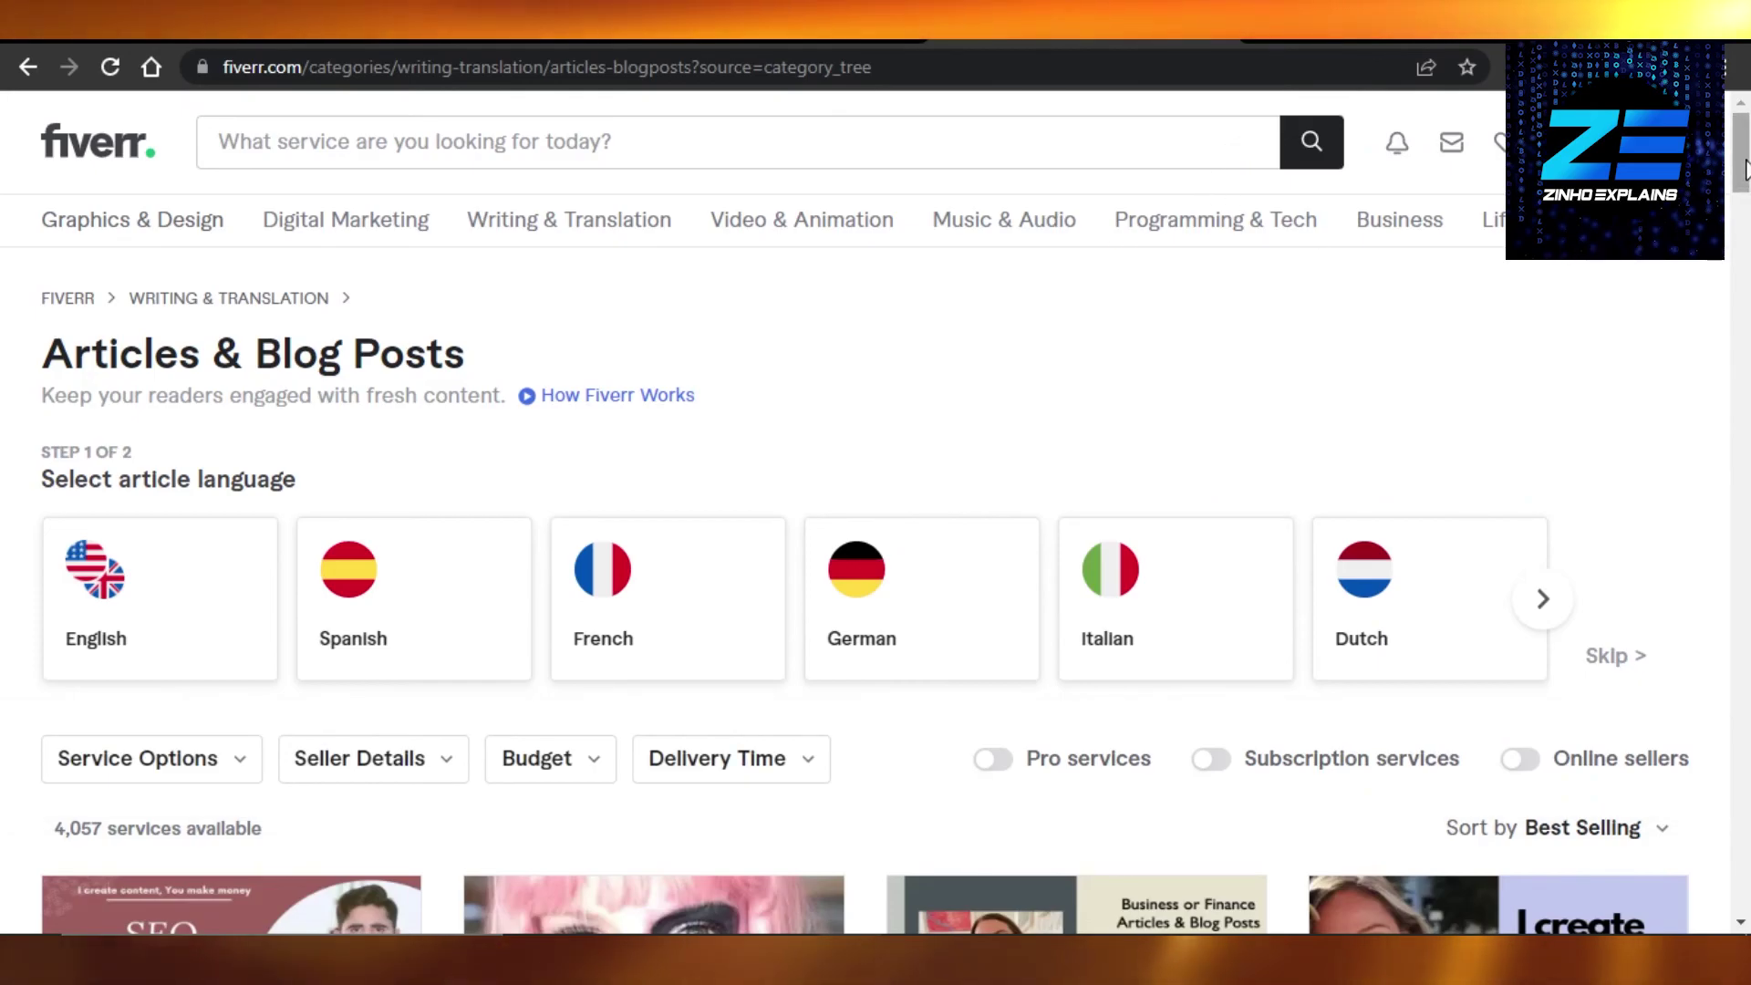
scroll(875, 511, "down", 20)
scroll(875, 510, "down", 15)
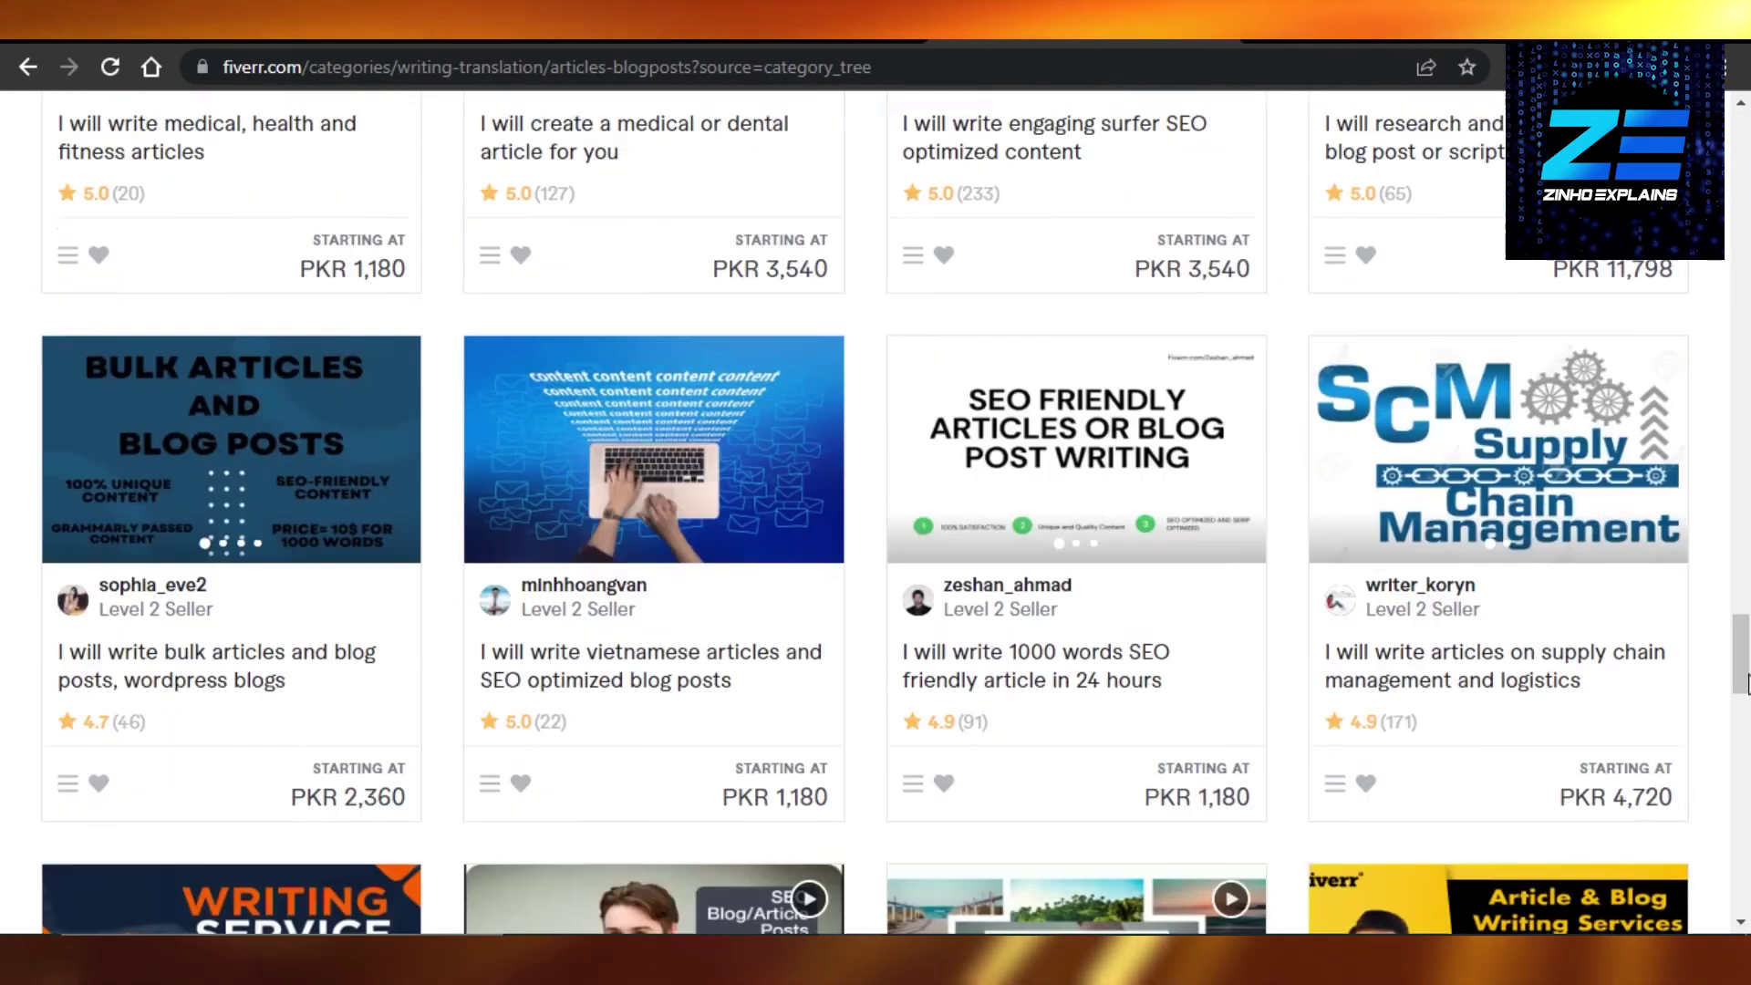
scroll(876, 511, "up", 10)
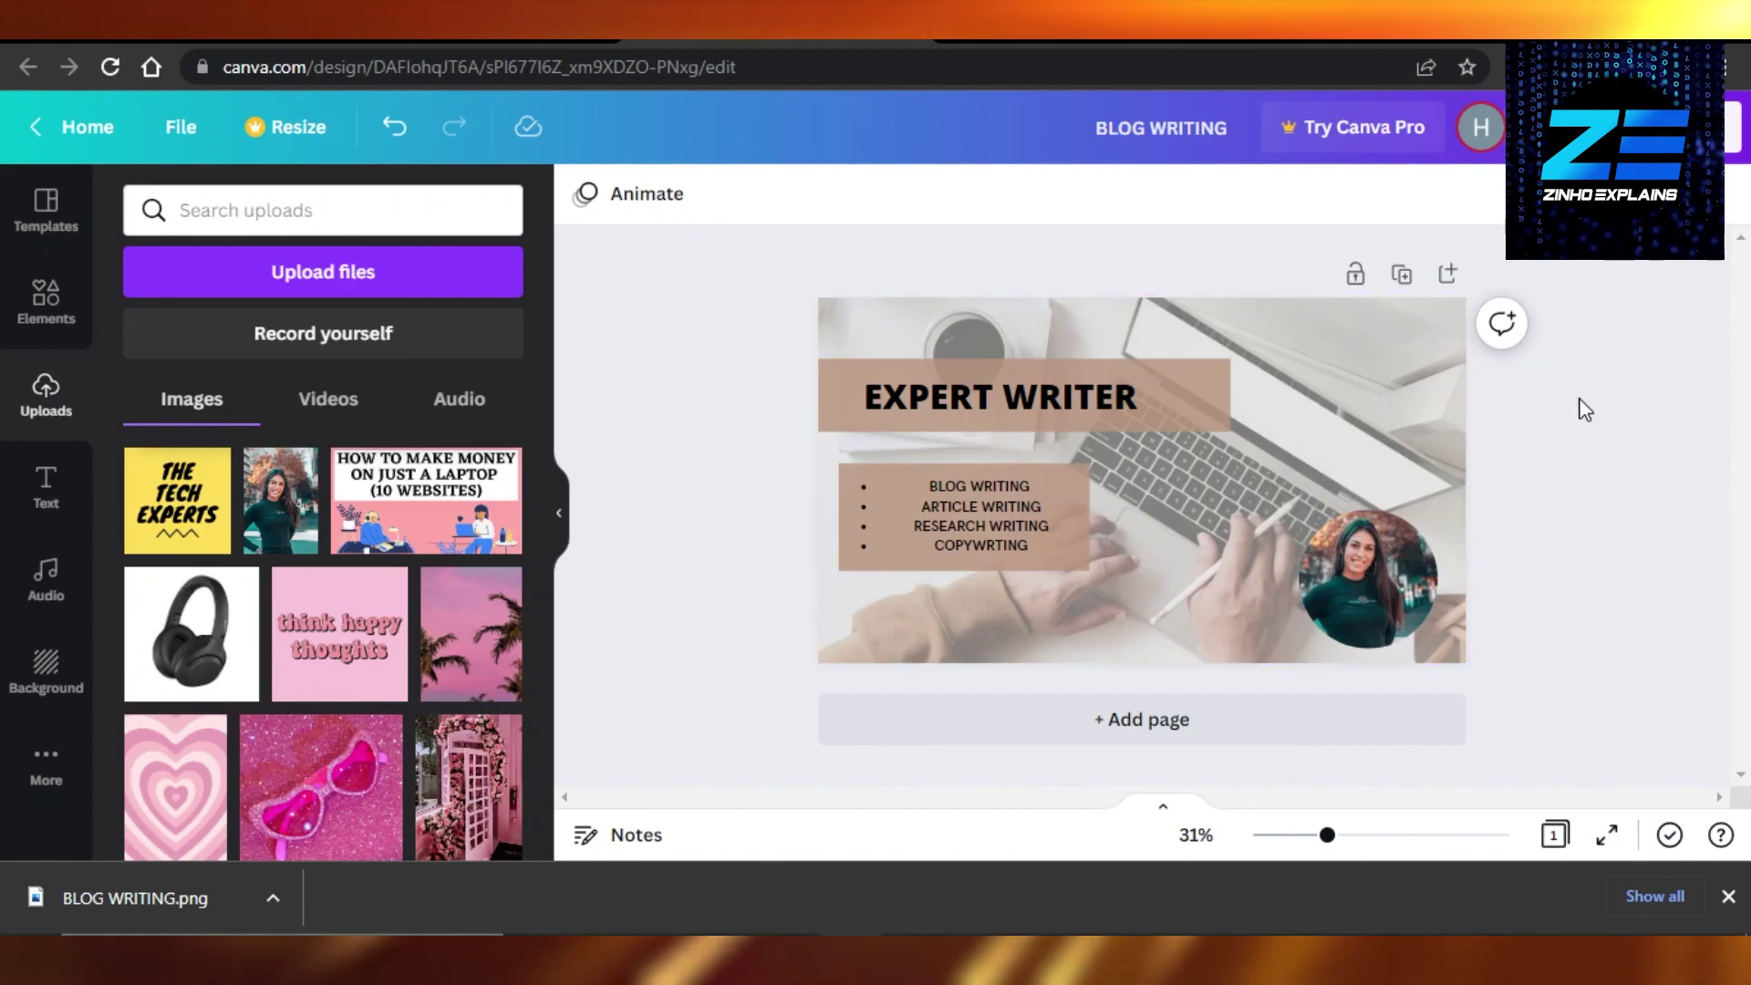
left_click(1728, 896)
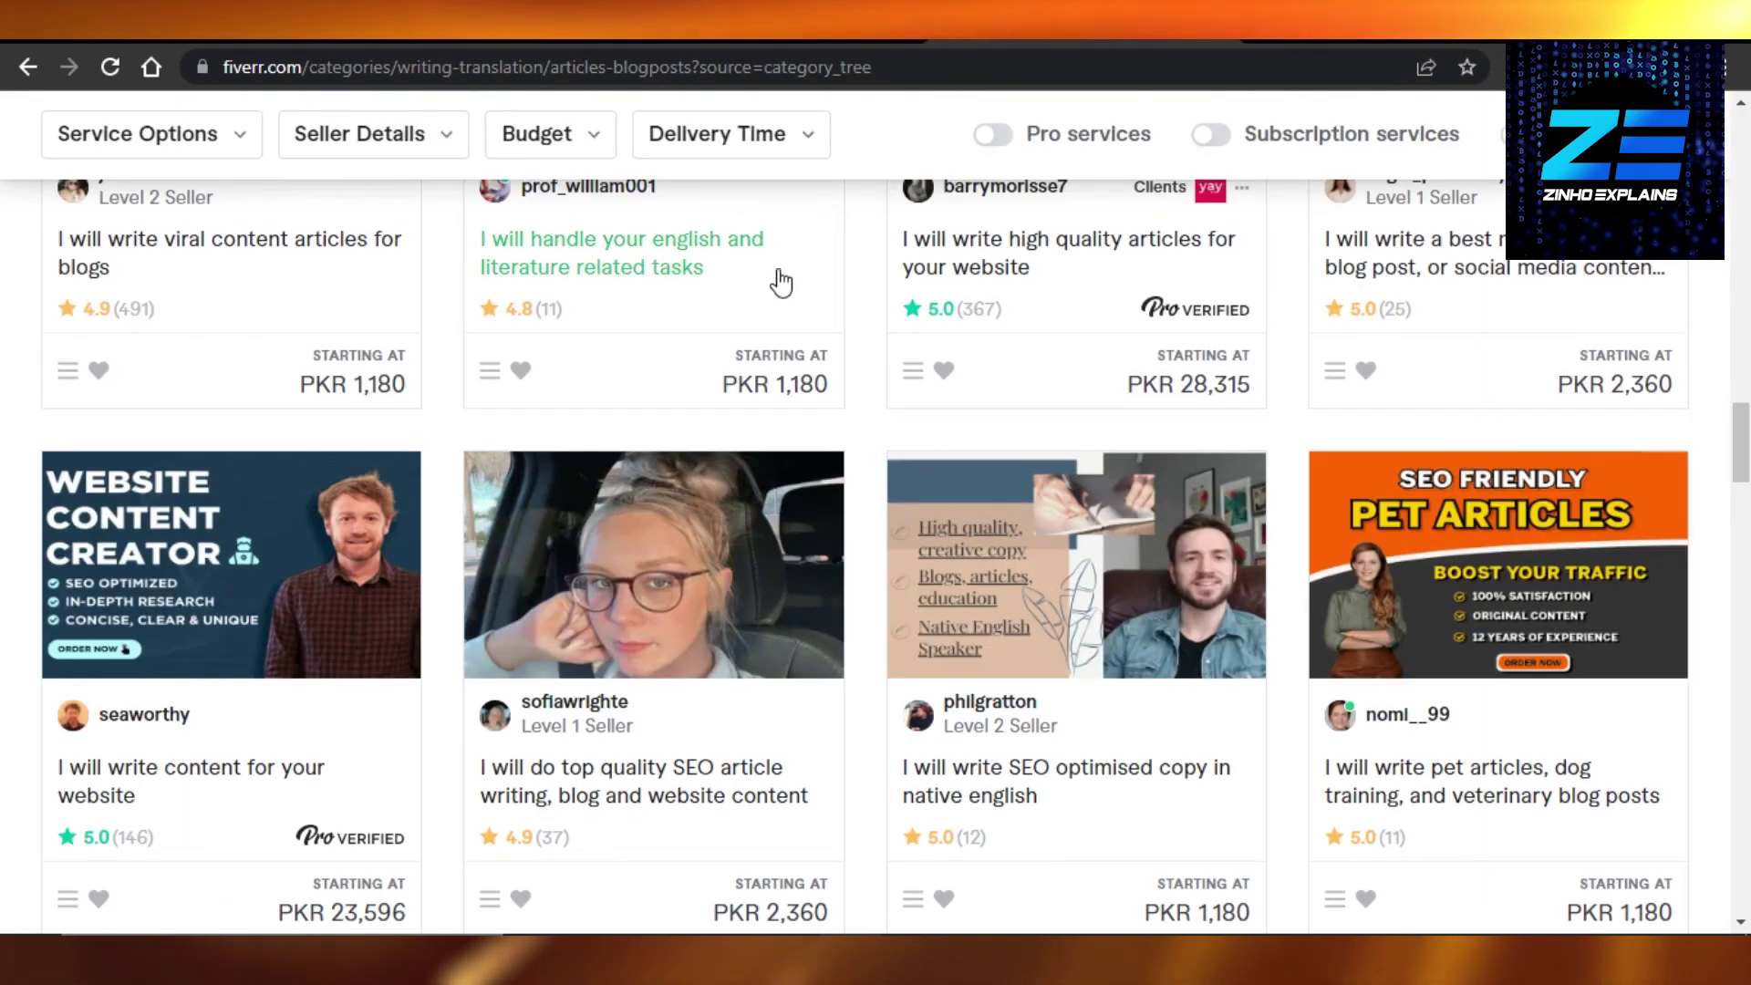
scroll(1338, 490, "down", 5)
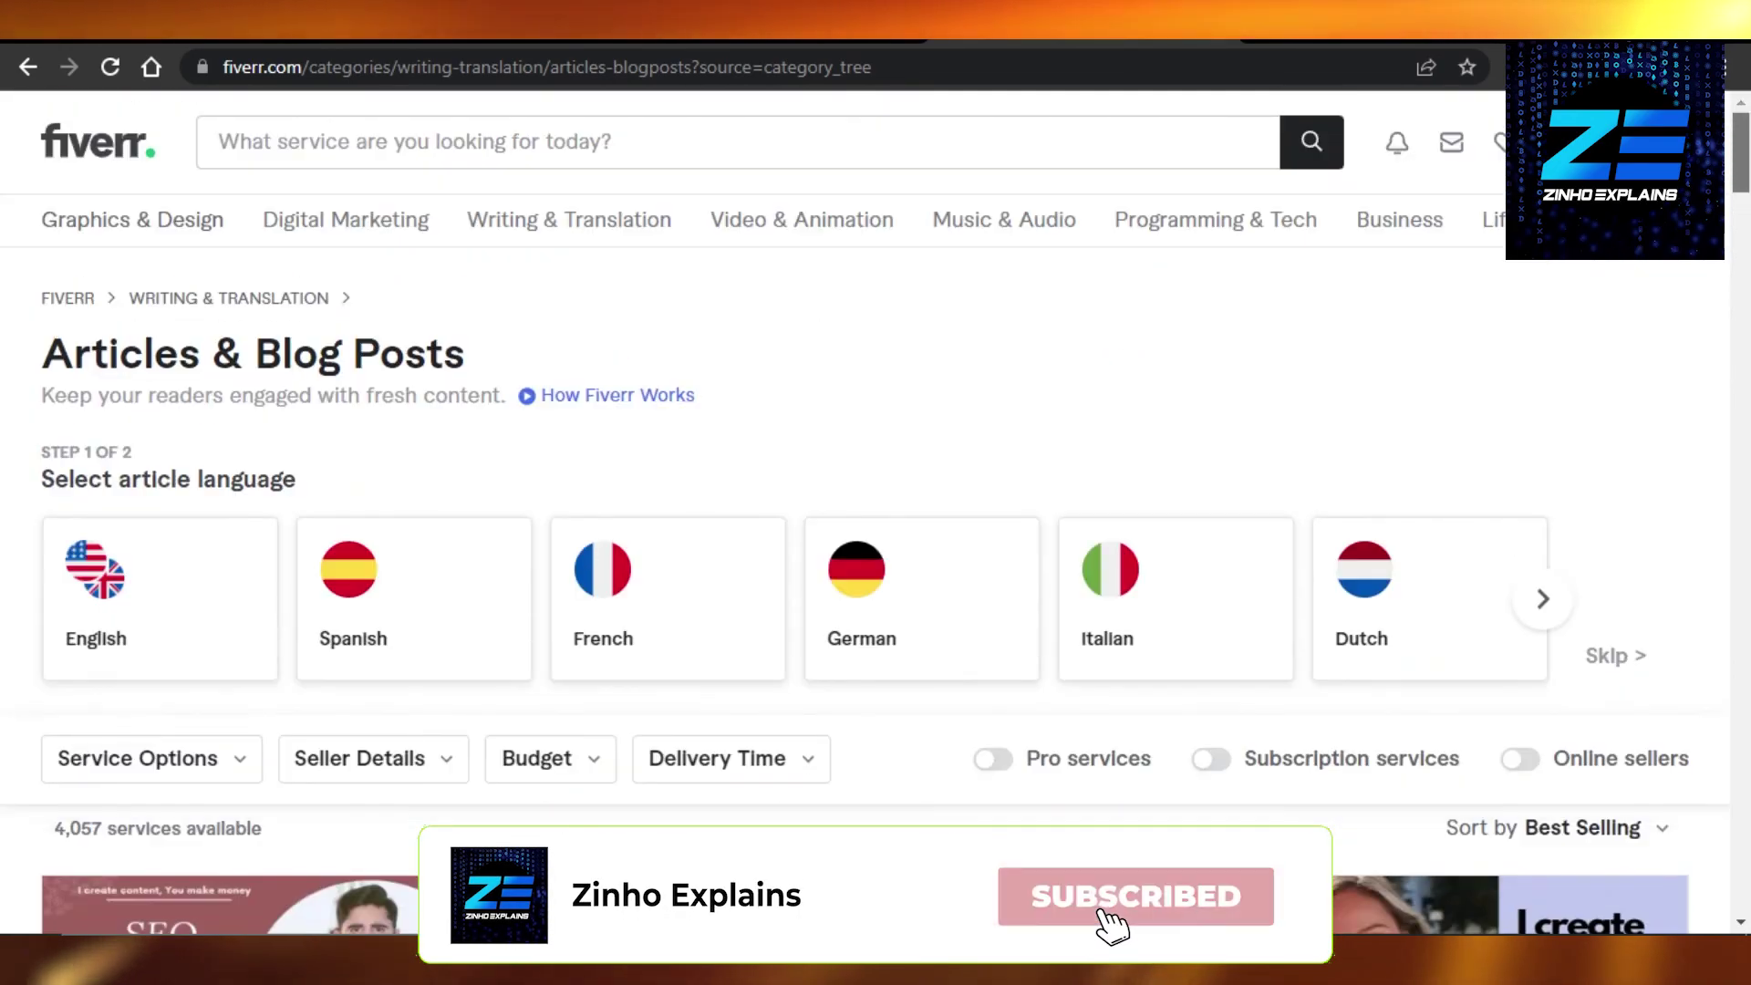
scroll(867, 547, "down", 10)
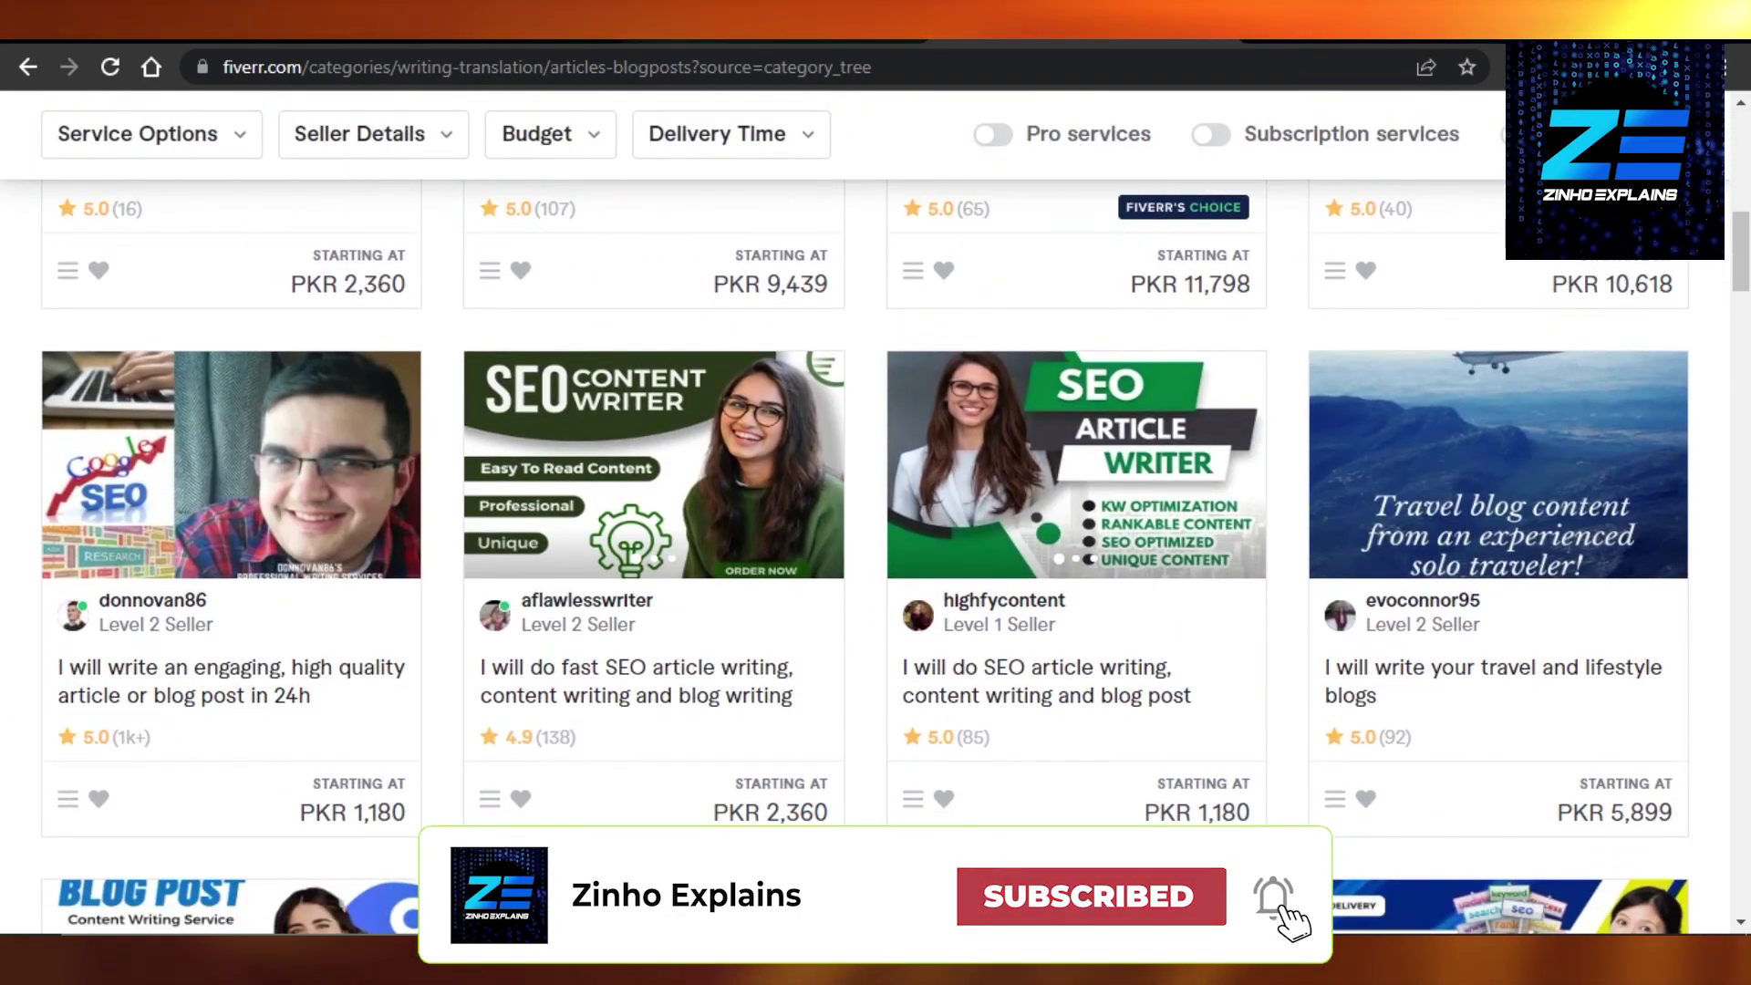